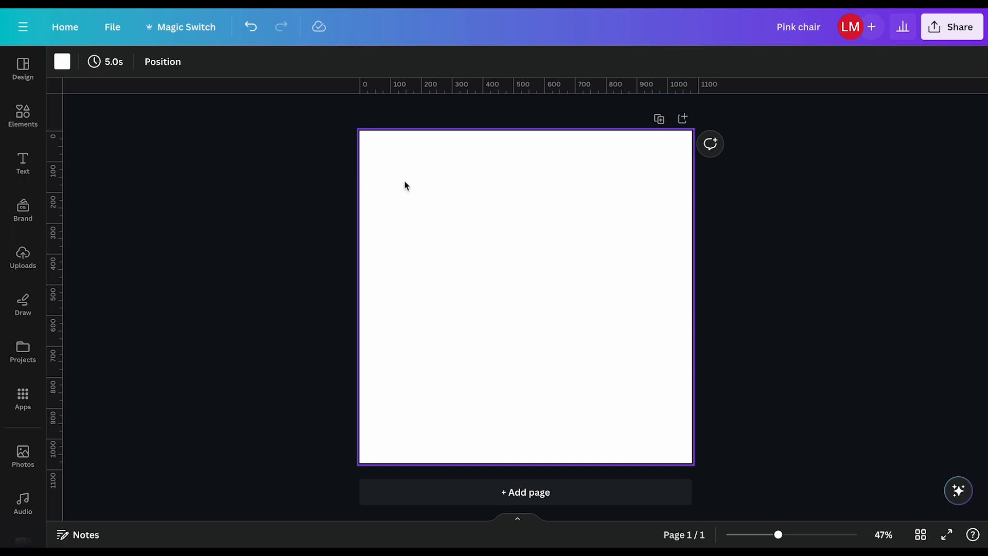
- Fill the page background with the default blue-to-purple gradient and change its style to radial
click(62, 63)
scroll(137, 394, down, 2)
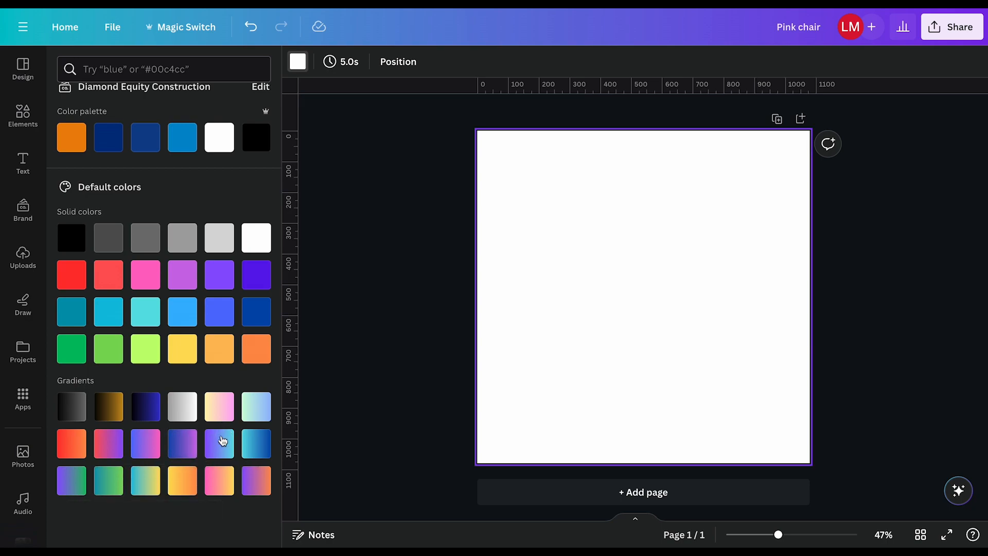
click(183, 444)
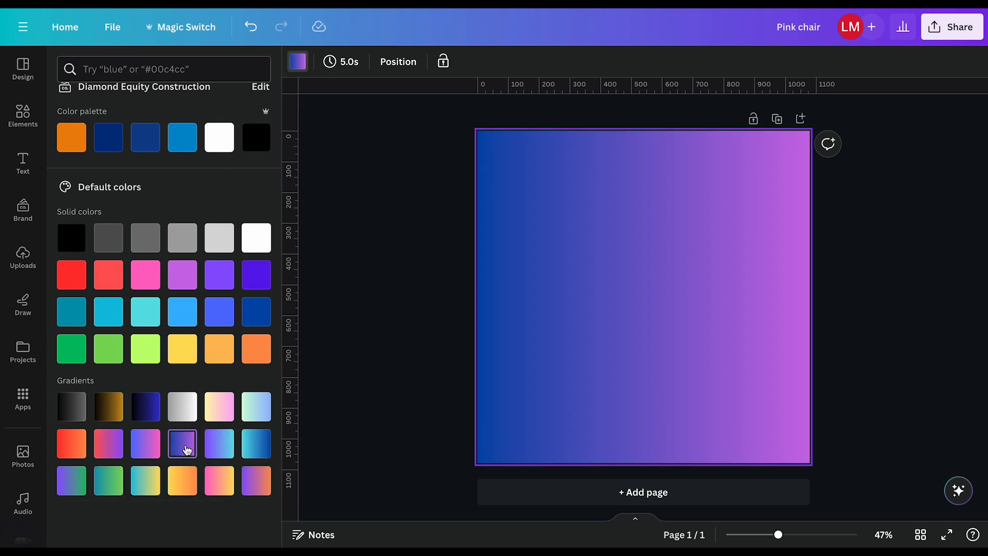
scroll(136, 314, up, 2)
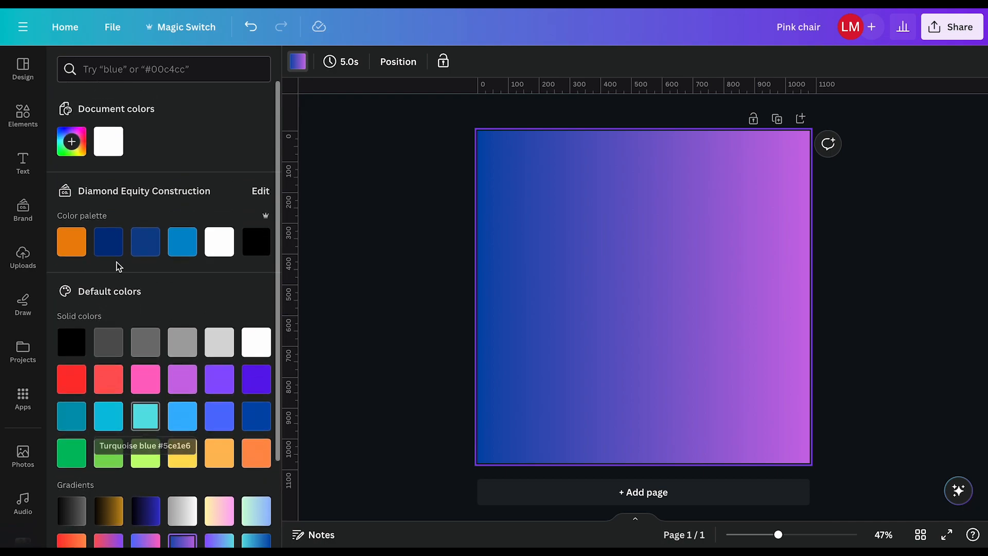
click(75, 149)
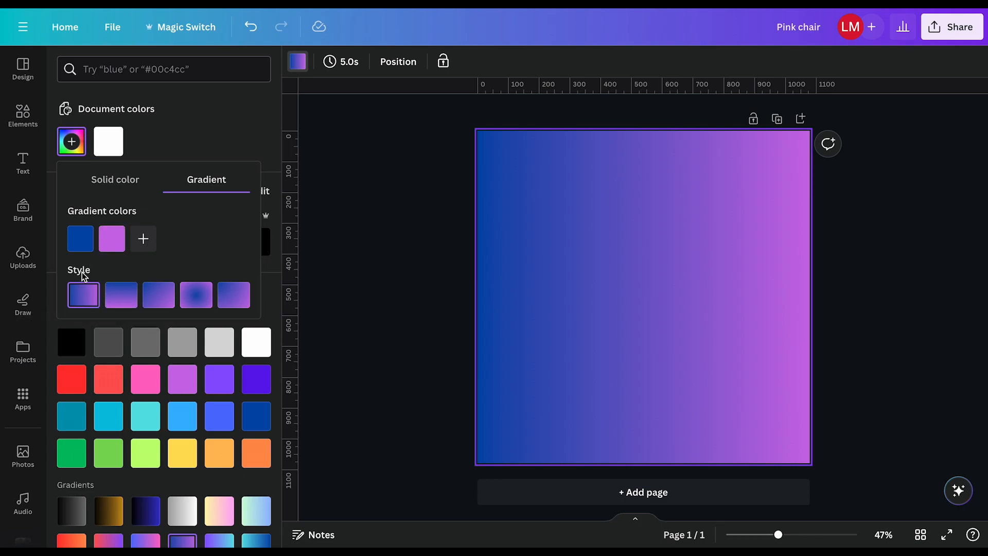
click(196, 299)
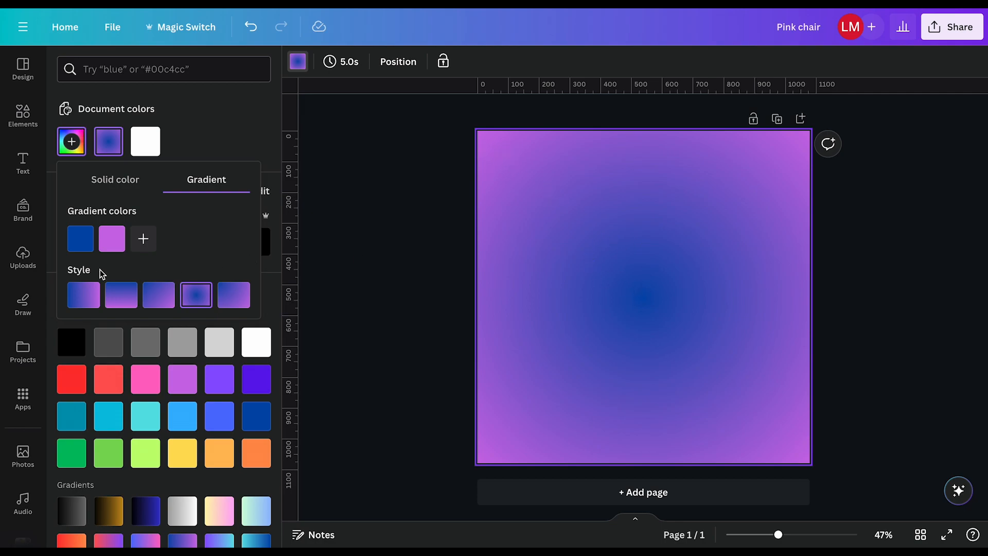
- Change the gradient's outer purple colour to #FF5757
click(113, 246)
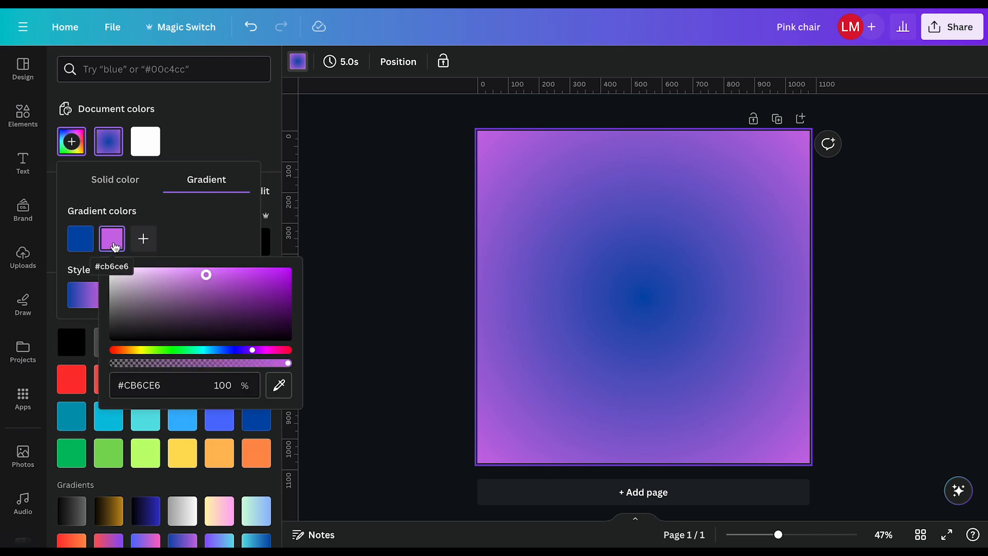
click(144, 389)
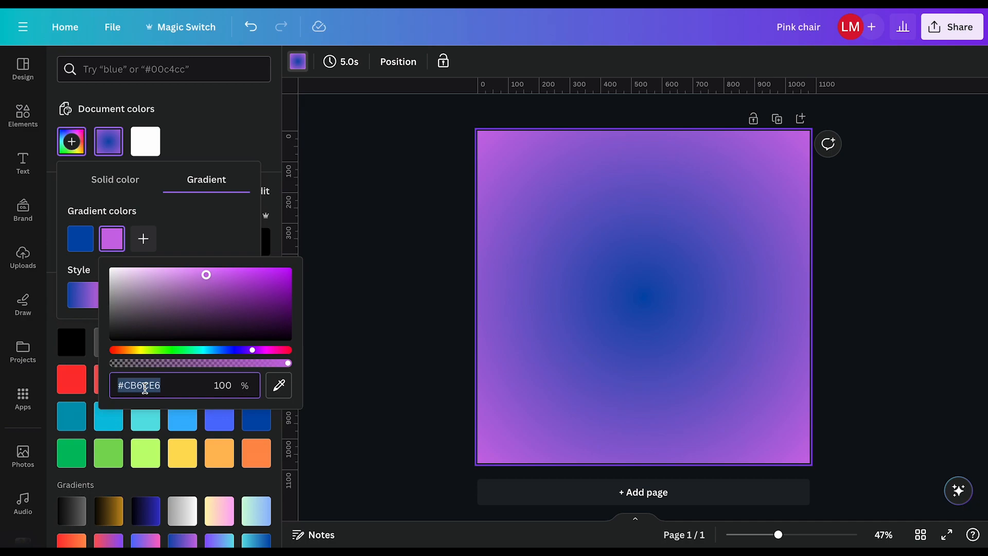
text(#FF)
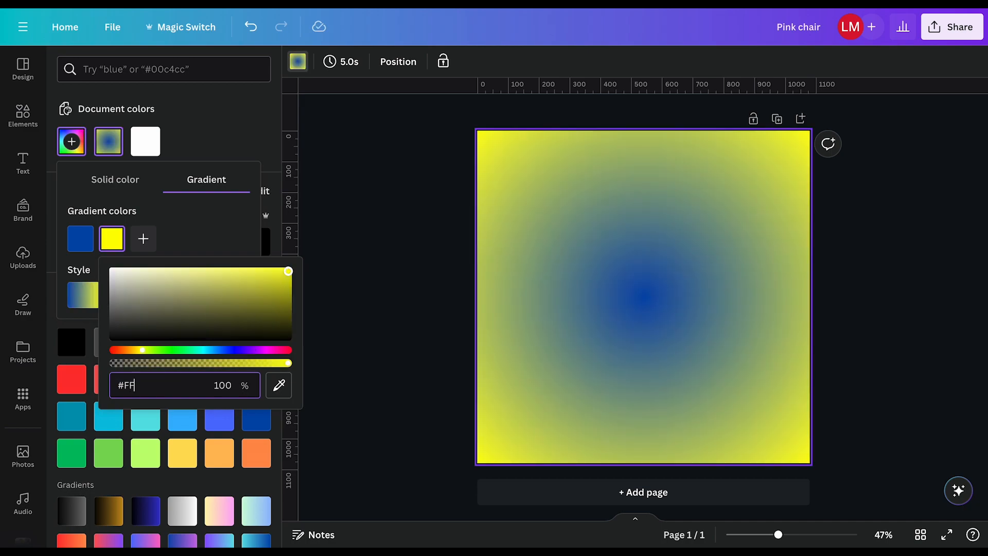
text(5757)
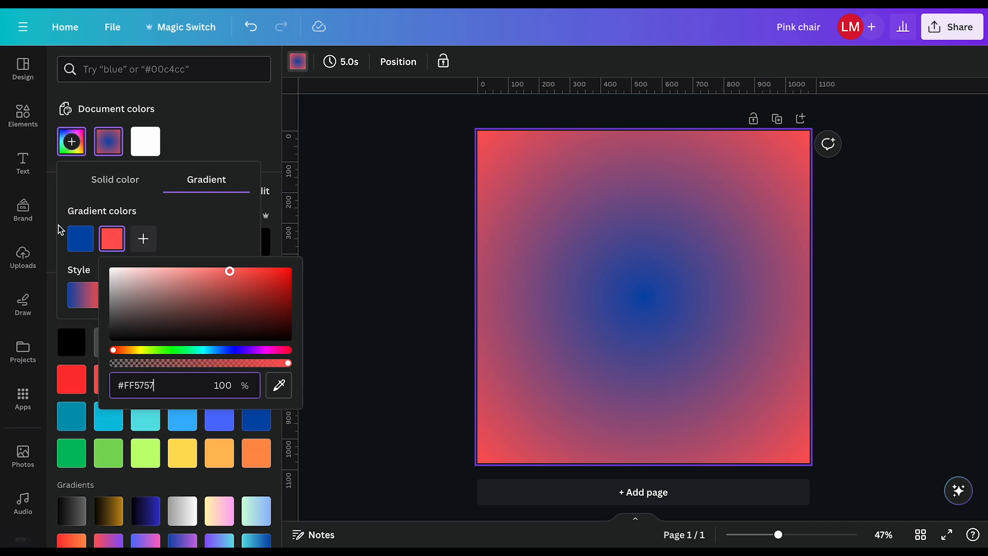
- Change the gradient's centre blue to #FF5757, then lighten it to #FF9C9C and close the colour editor
click(81, 238)
click(114, 385)
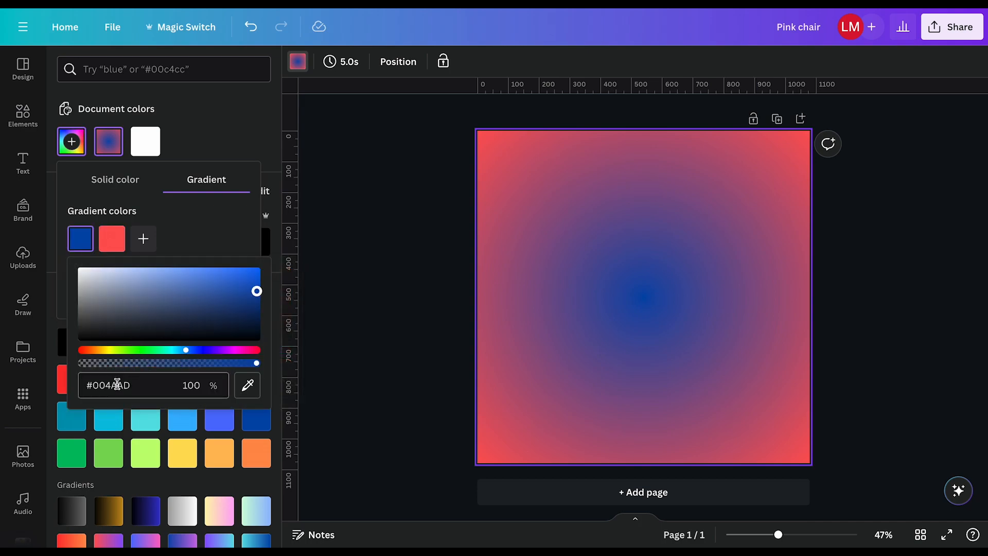
text(#F)
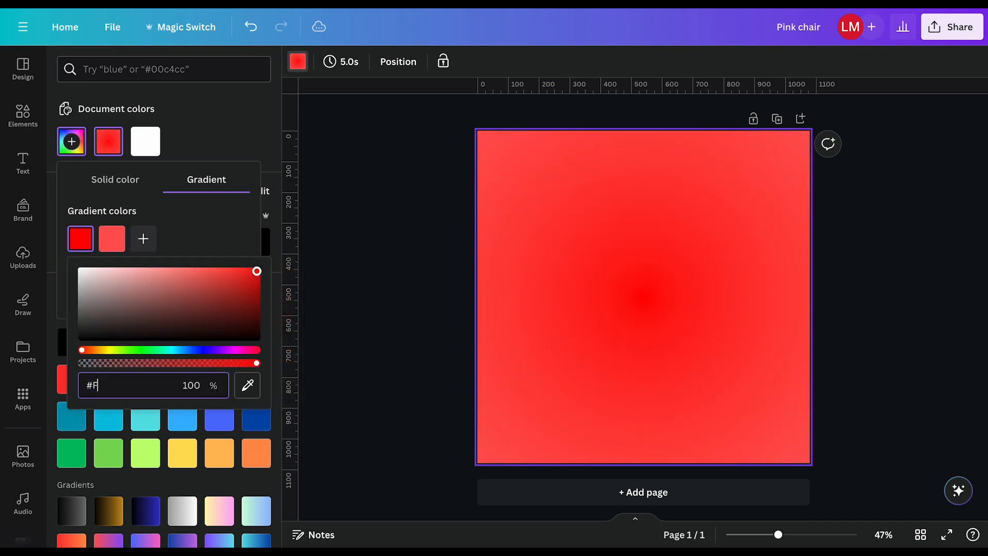
text(F57)
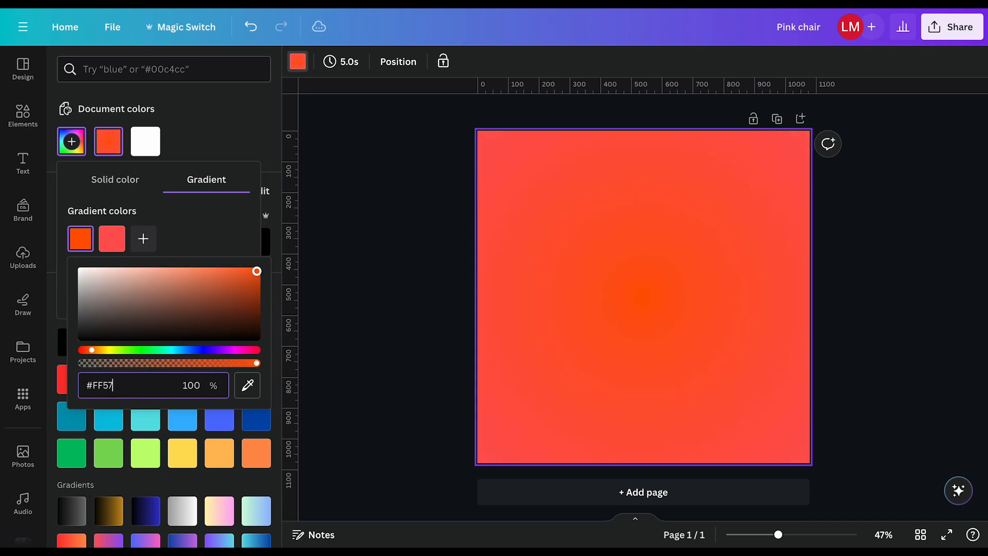
text(57)
drag(201, 273, 148, 267)
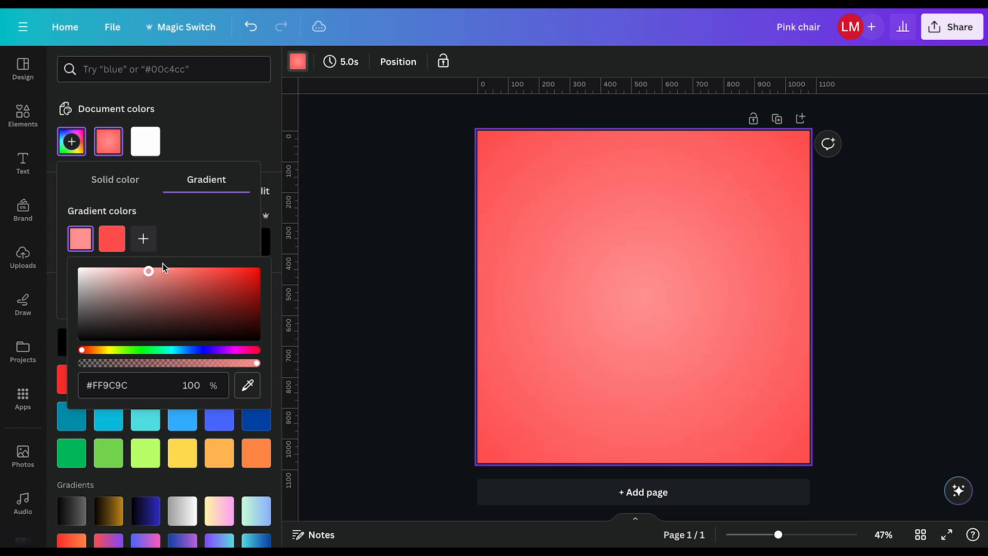
click(196, 153)
click(218, 132)
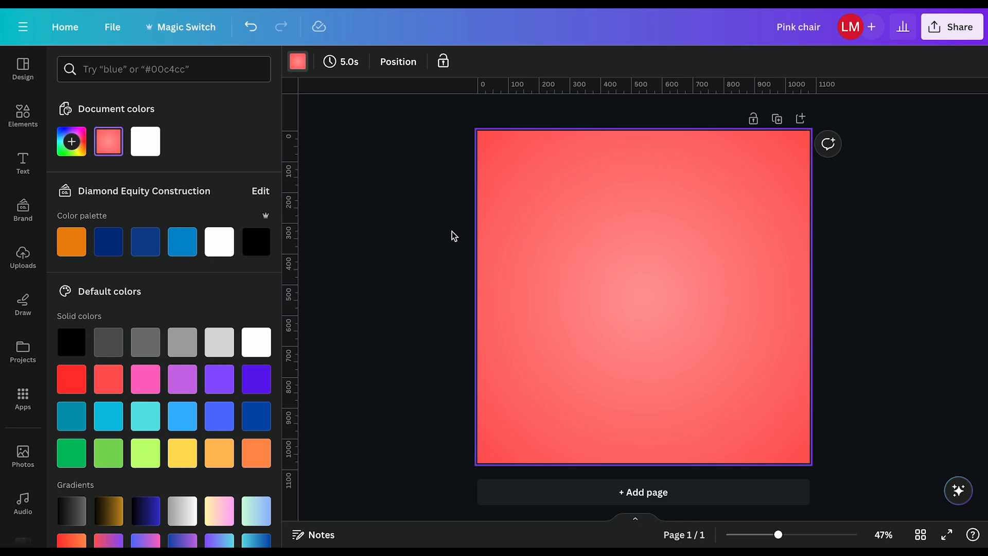
- Search the elements for "pink chair" and add the photo of the pale pink wingback chair with wooden legs to the page
click(22, 115)
click(124, 69)
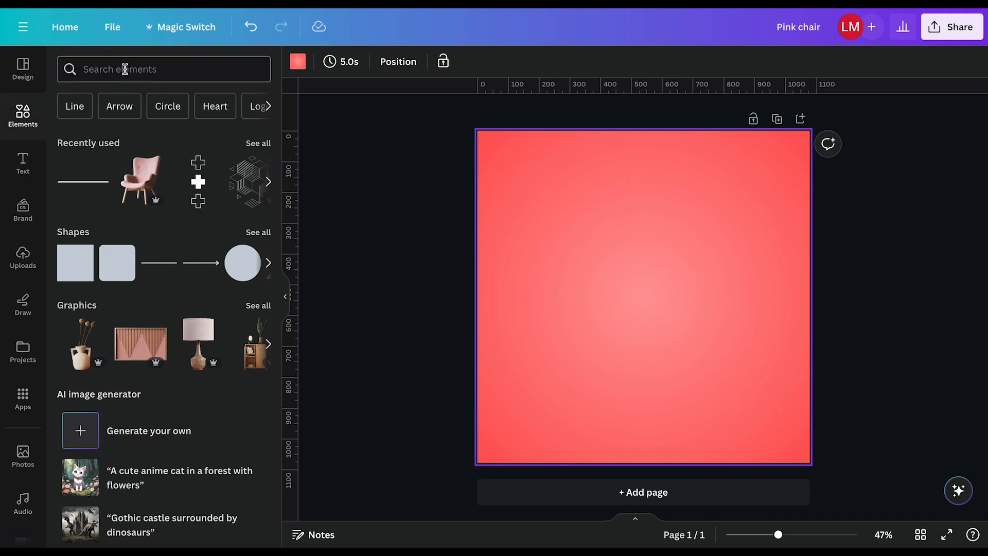
text(pin)
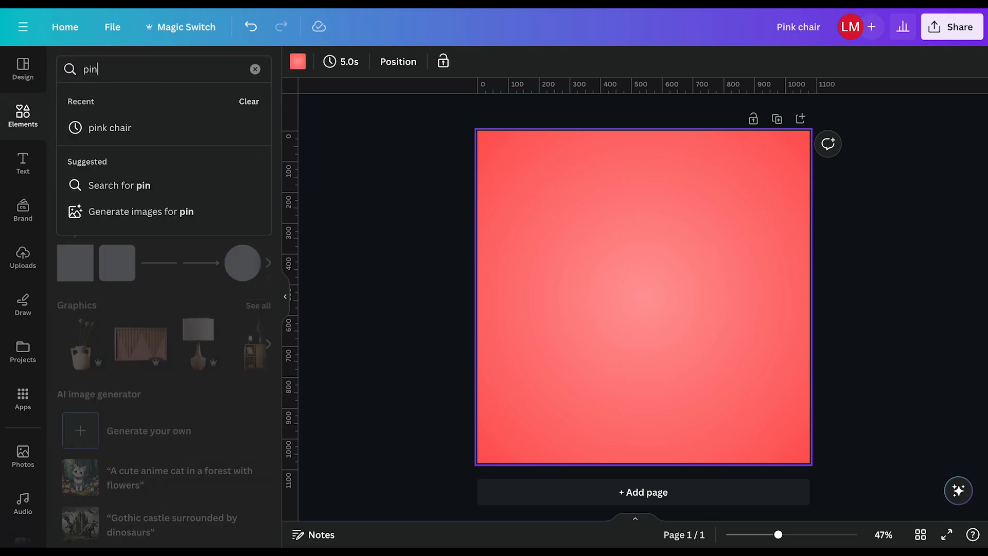
text(k chair)
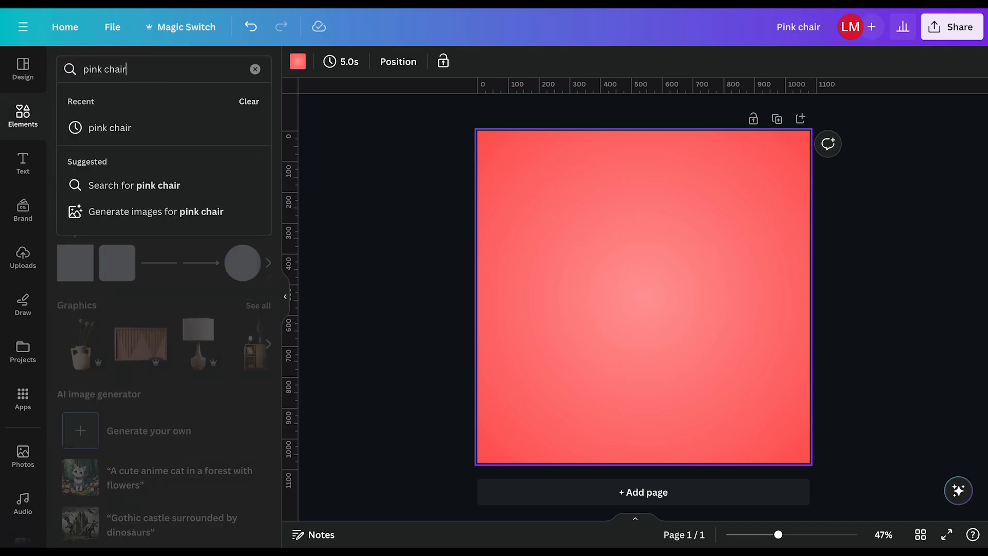
key(Return)
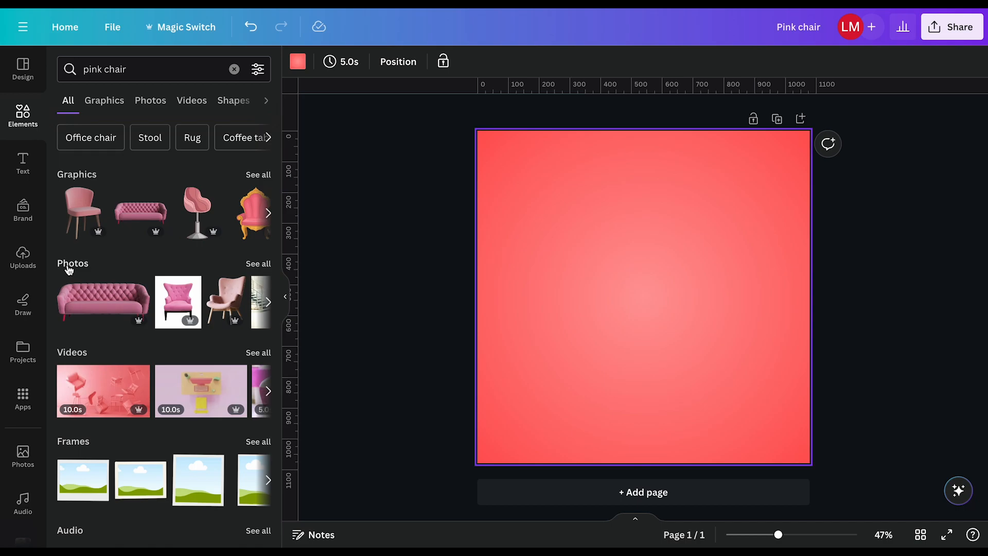
click(257, 263)
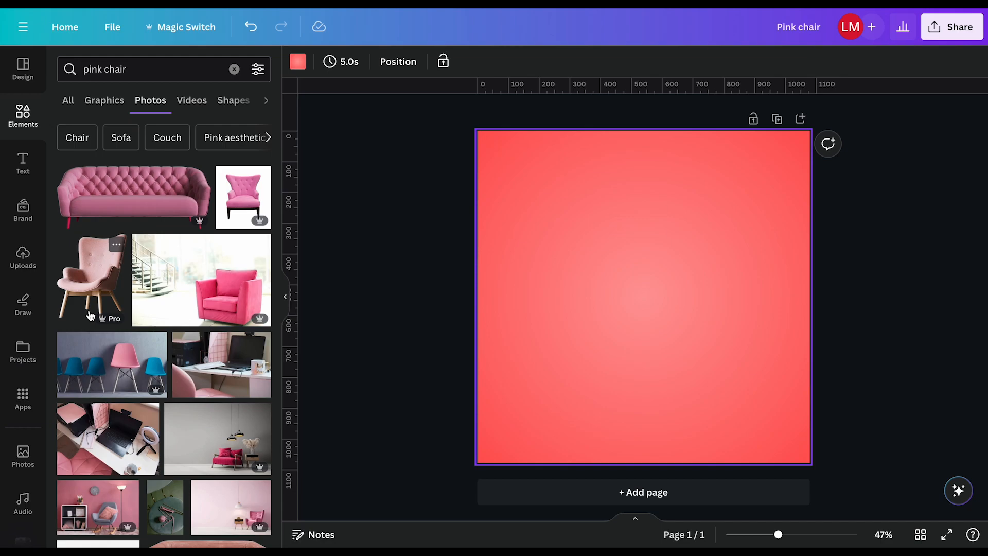
click(94, 287)
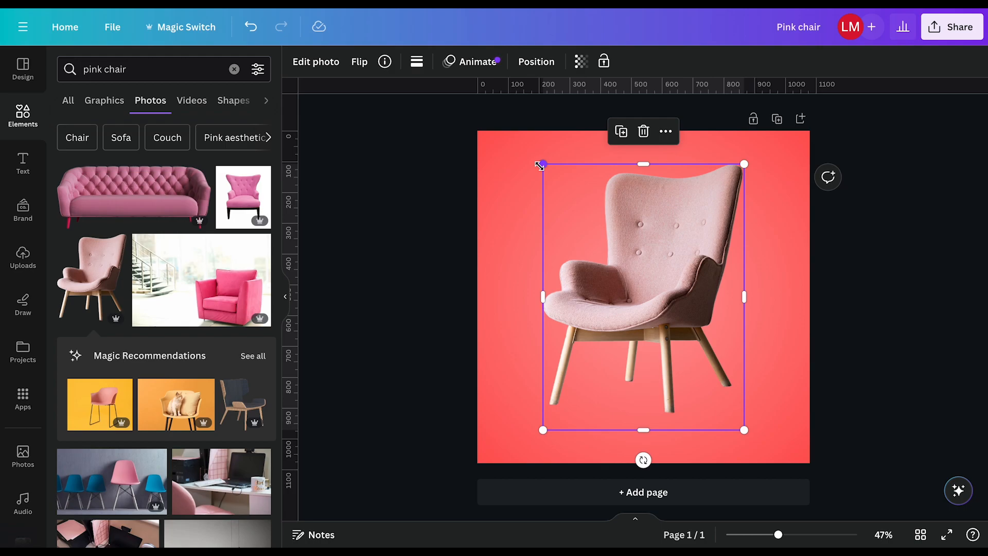
- Shrink the chair to about 402 × 531 px and centre it on the page both horizontally and vertically
drag(544, 166, 544, 167)
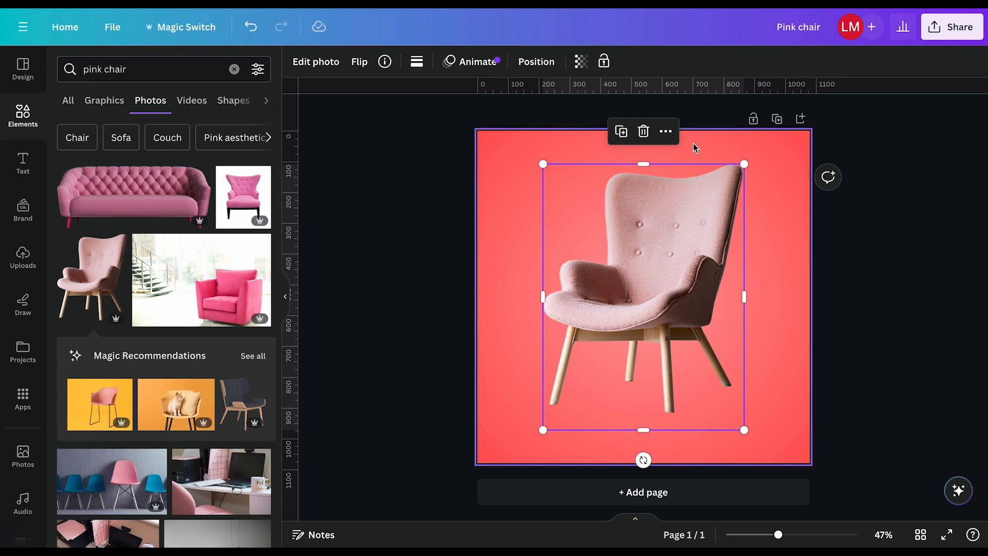
drag(542, 165, 621, 267)
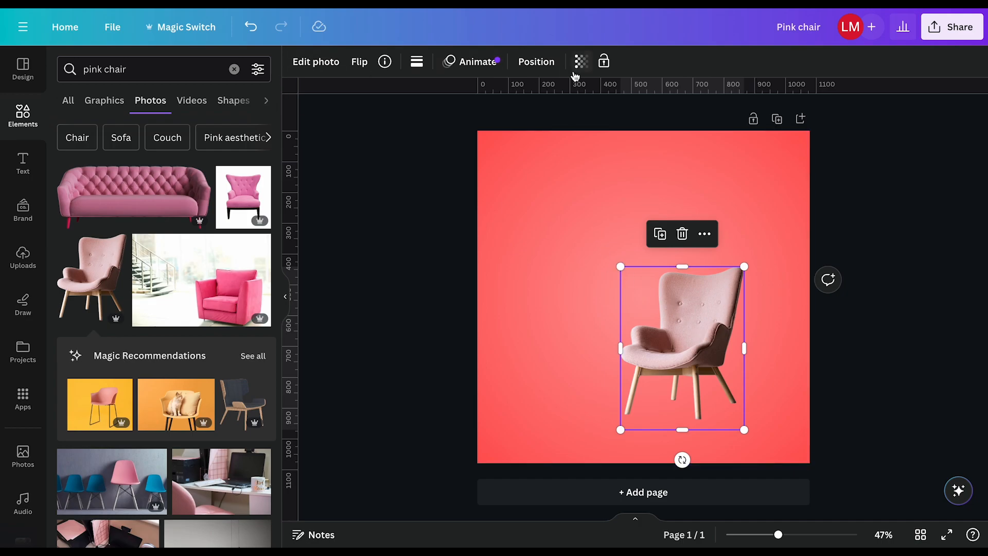
click(528, 68)
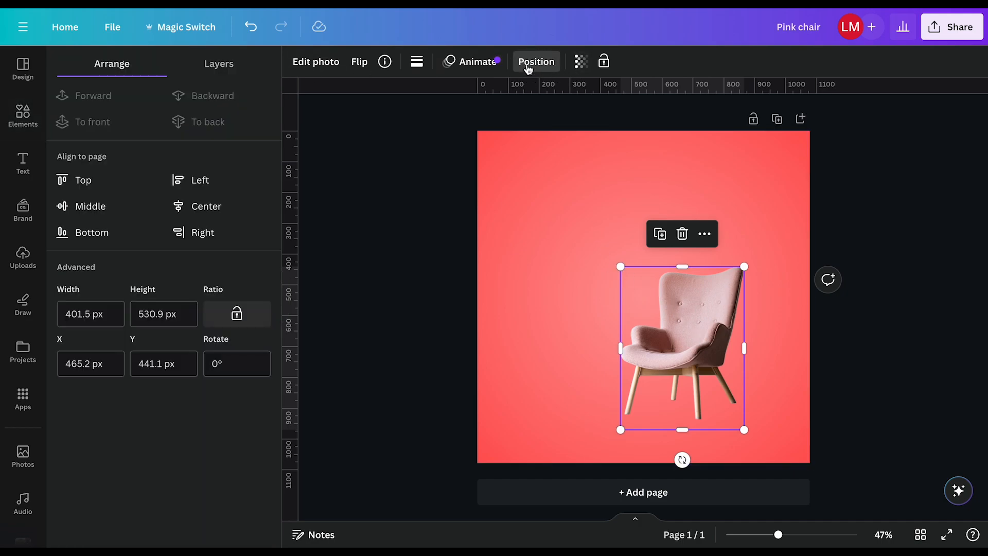
click(88, 207)
click(202, 210)
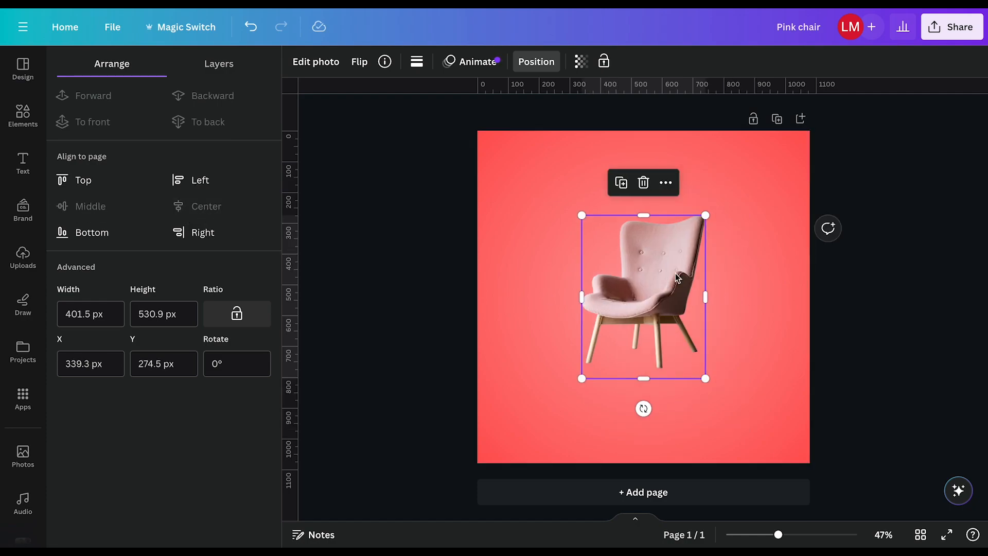
- Move the chair slightly down the page to a Y position of about 345 px, keeping it horizontally centred
drag(636, 265, 635, 283)
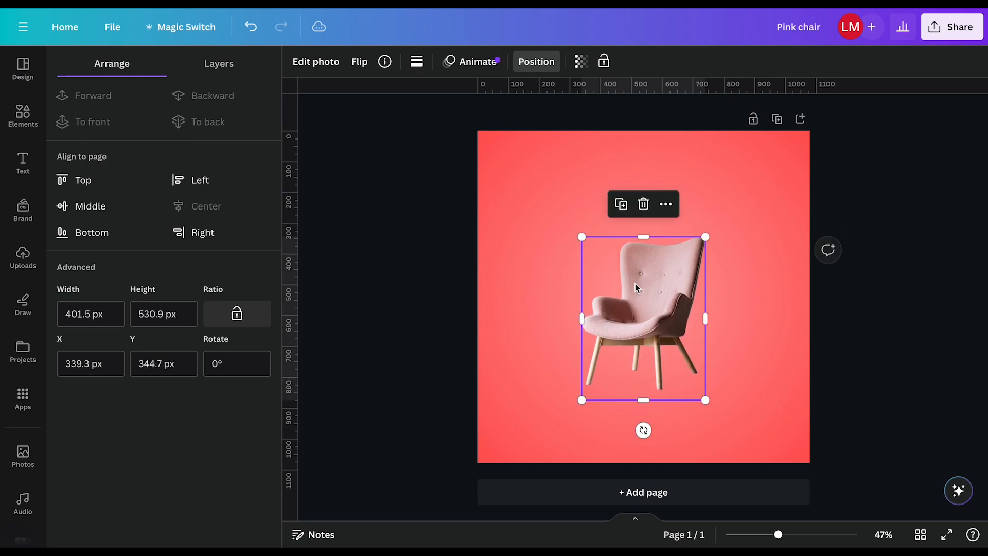
click(449, 196)
click(725, 191)
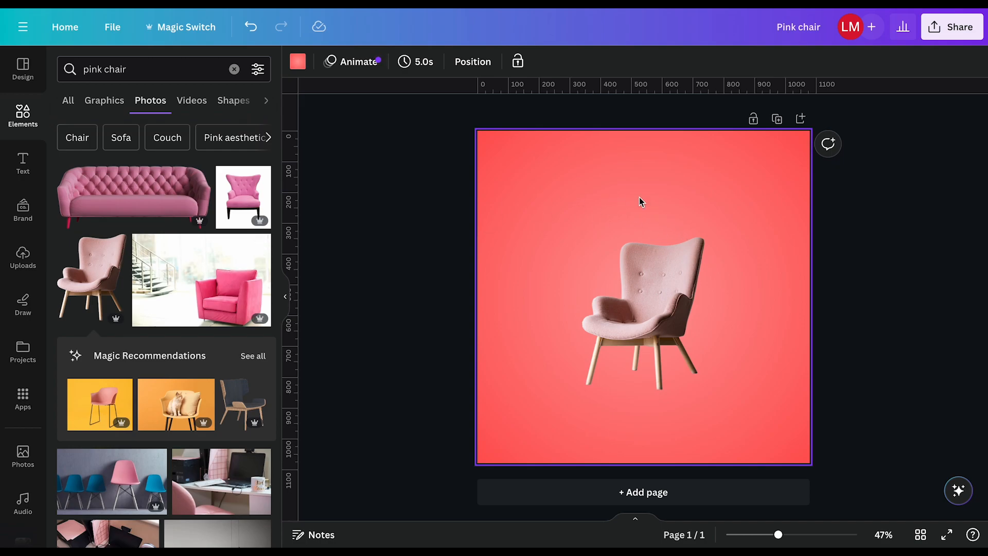
- Add a heading text box and place it near the page's upper-left corner, above the chair
click(20, 170)
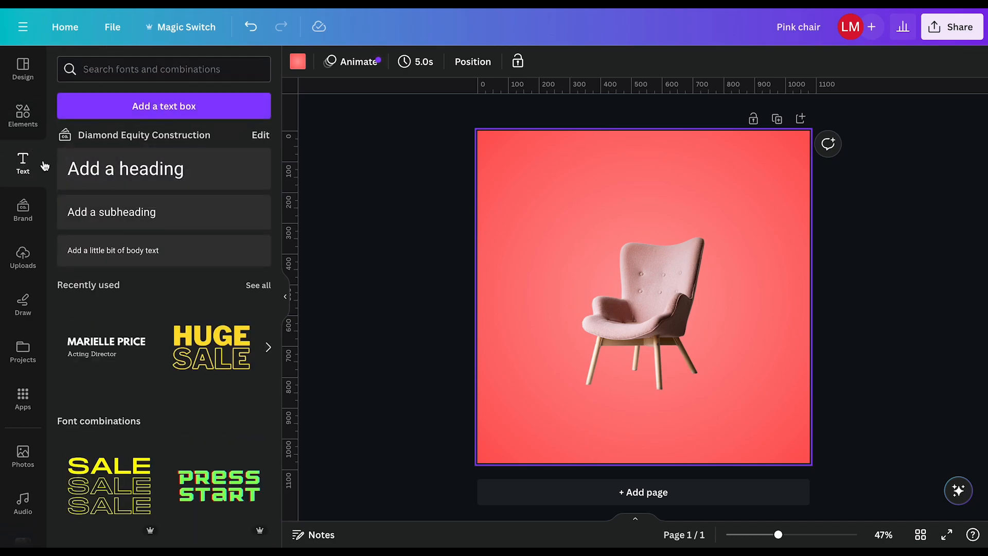
click(124, 171)
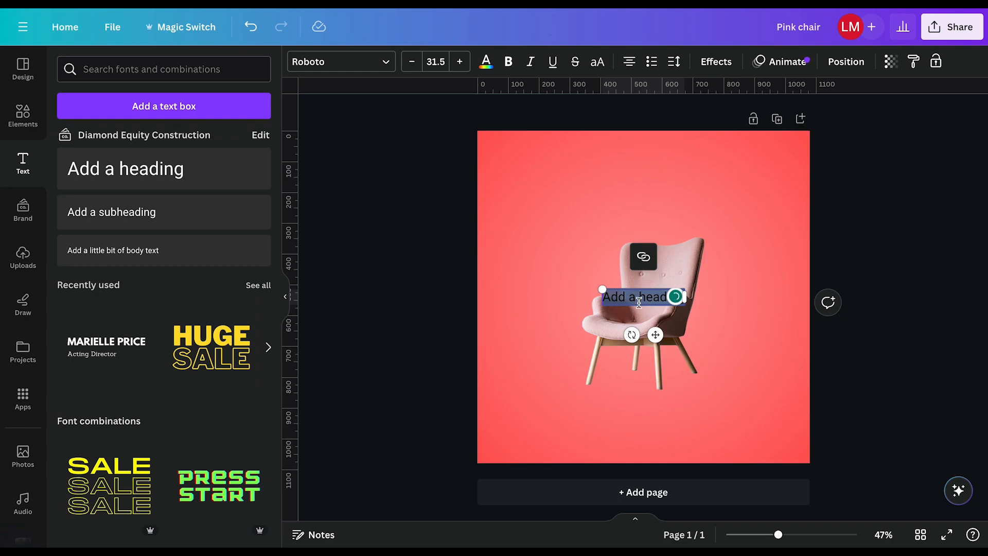
drag(655, 335, 563, 210)
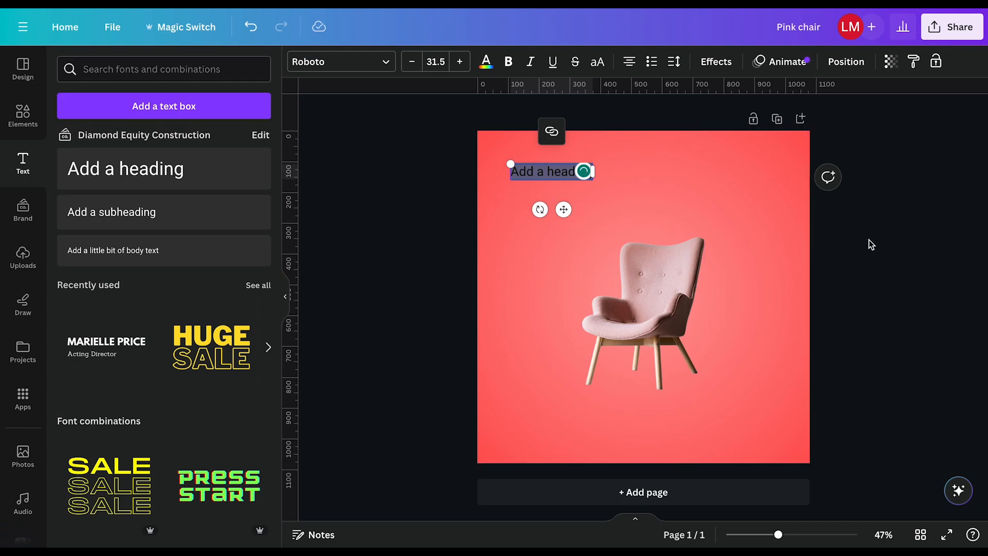
click(856, 255)
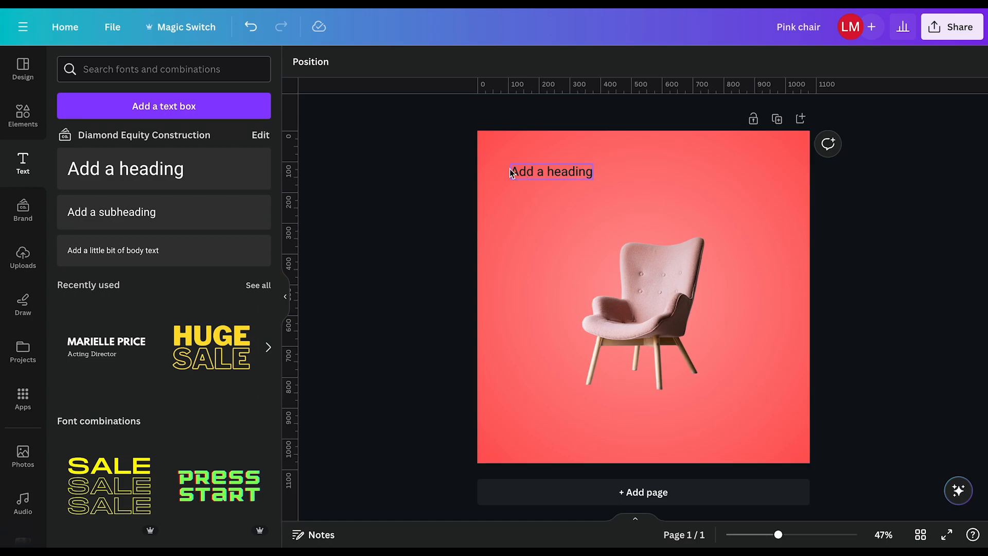
- Turn on the display of page margins for the design
click(110, 32)
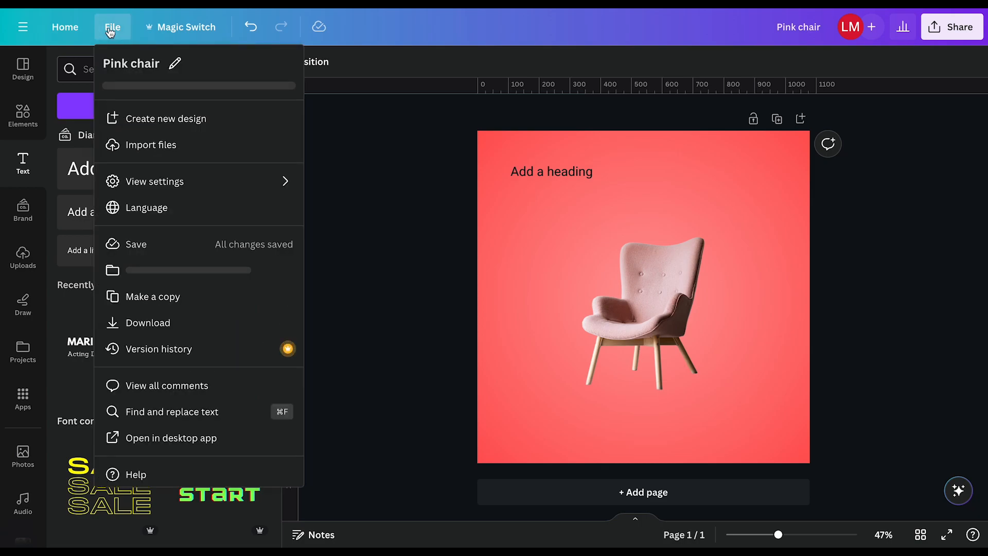
click(179, 186)
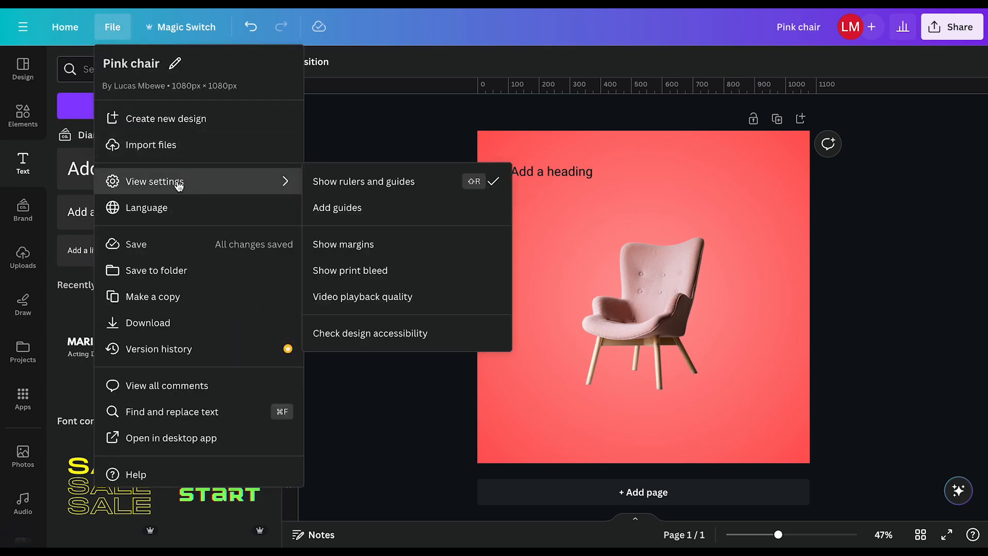
click(355, 246)
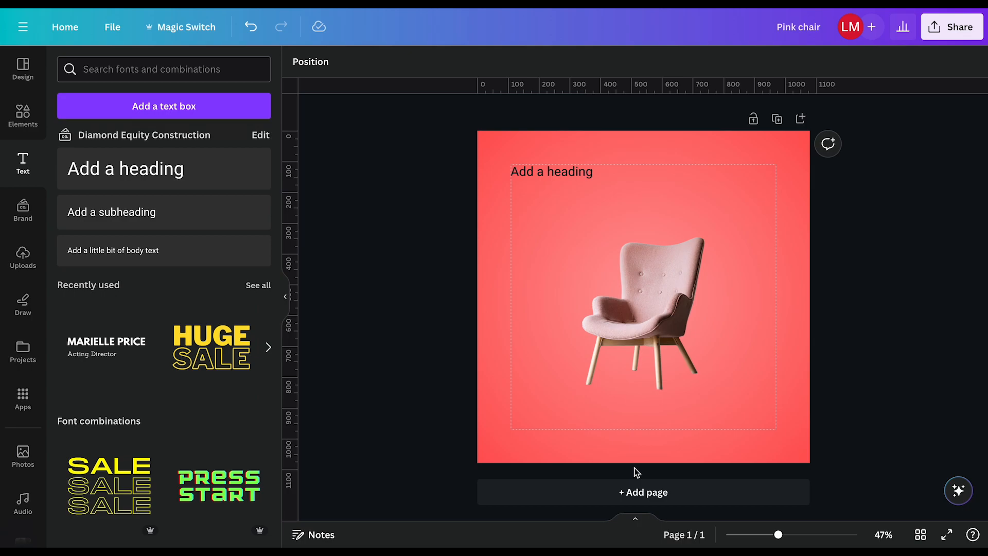
- Replace the heading's placeholder text with "Evergreen" and "Elegance" on two separate lines
click(529, 172)
double_click(569, 174)
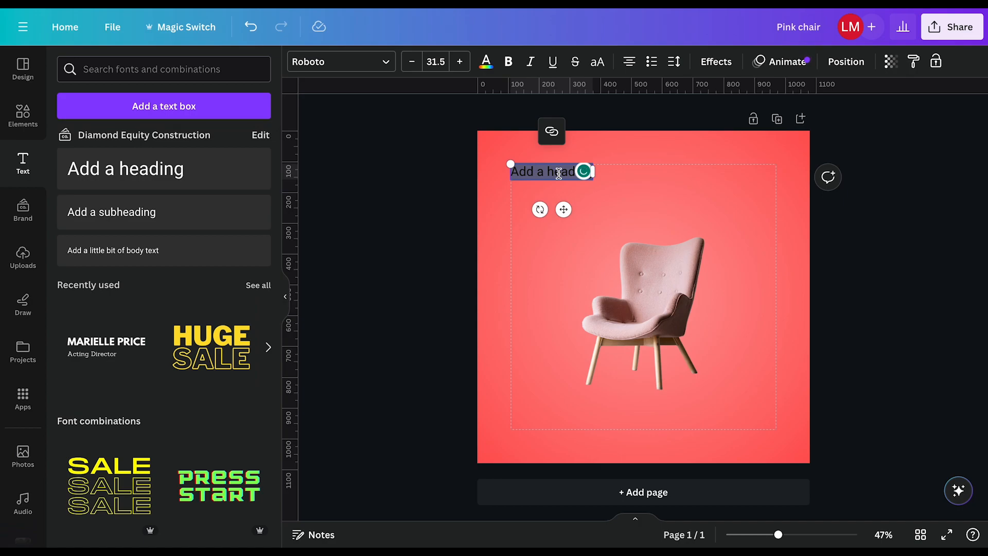
text(Ever)
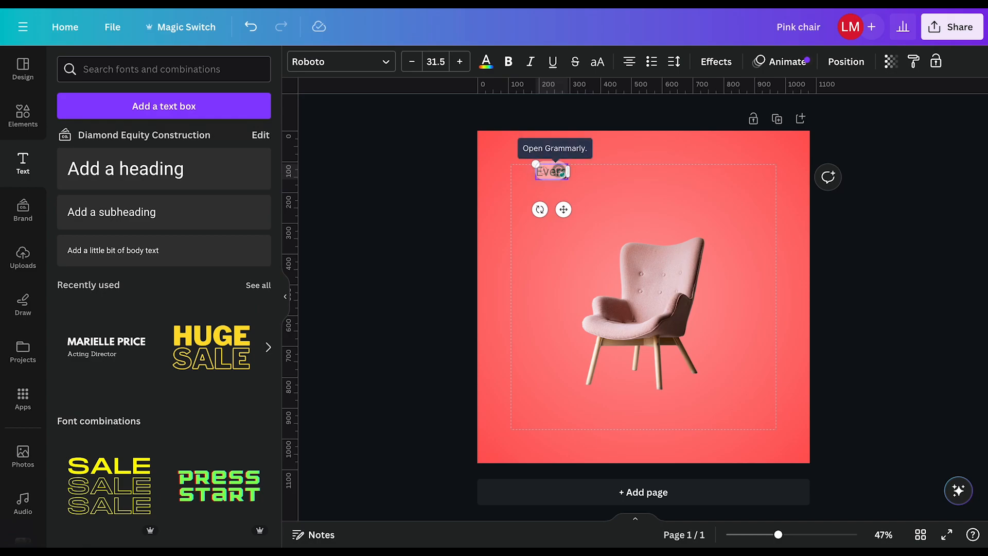
text(green)
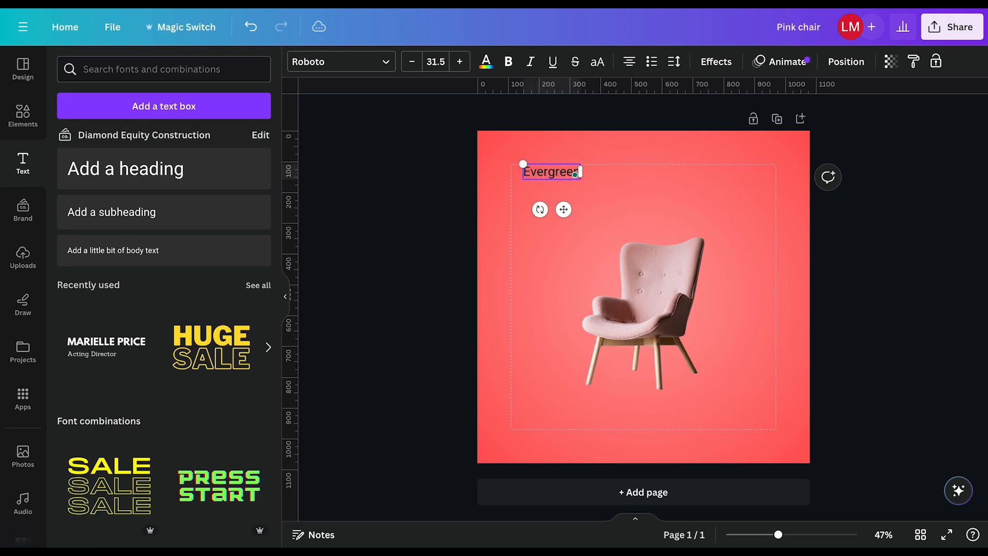
key(Return)
text(Elega)
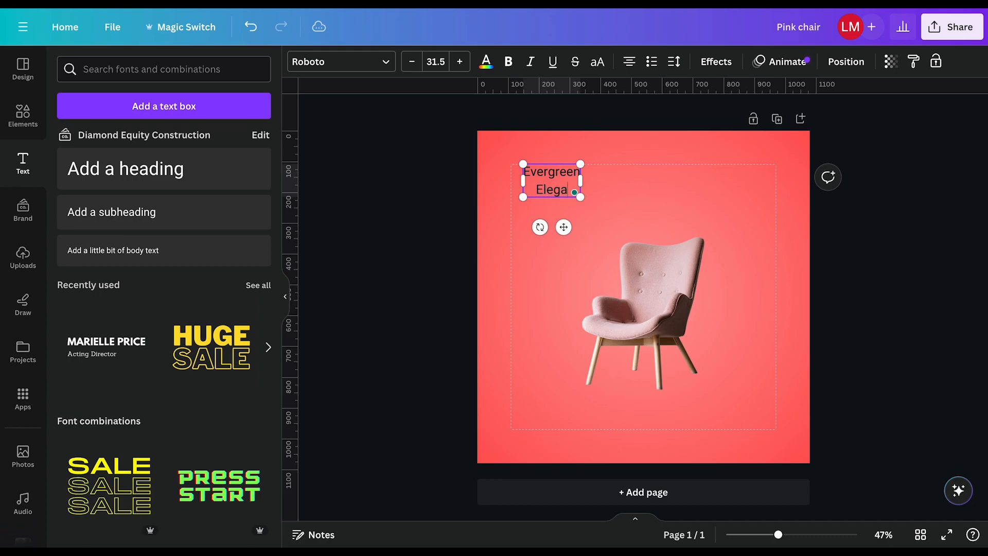
text(nce)
- Remove the line break between "Evergreen" and "Elegance" in the heading
key(Left)
key(Left)
key(Left)
key(Left)
key(Left)
key(Left)
key(Left)
key(Left)
key(BackSpace)
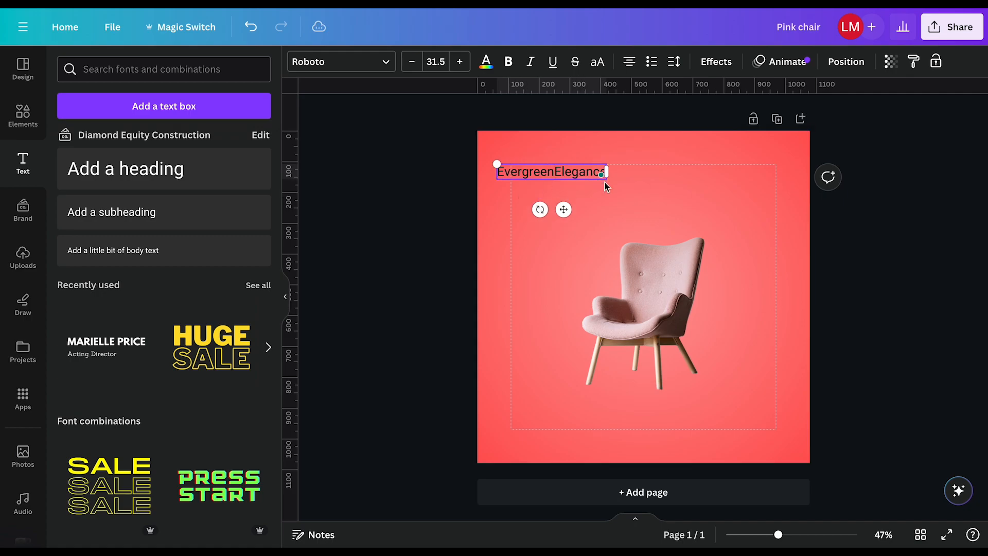
- Narrow the heading box to wrap onto two left-aligned lines and place it at the upper-left corner of the page margins
drag(615, 174, 555, 174)
click(629, 62)
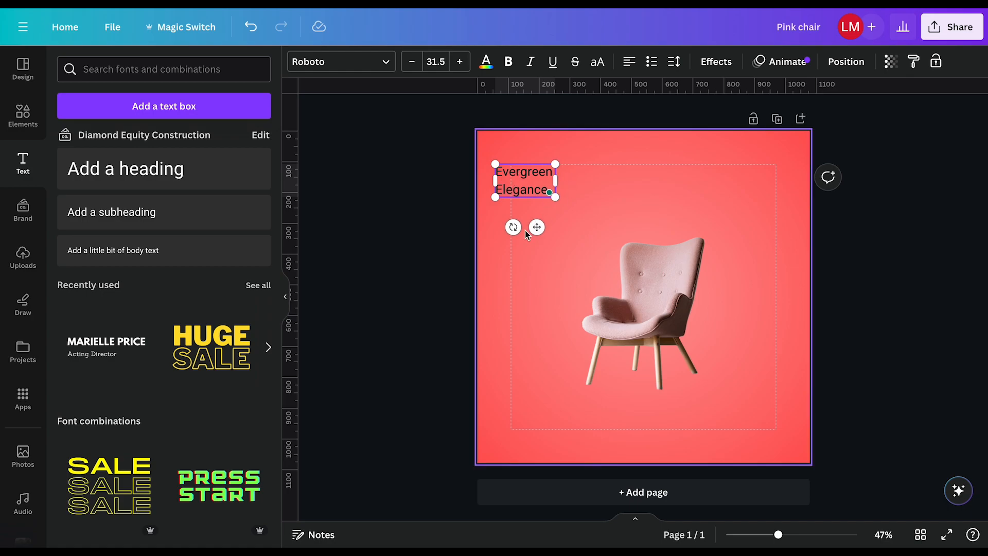
drag(537, 227, 550, 224)
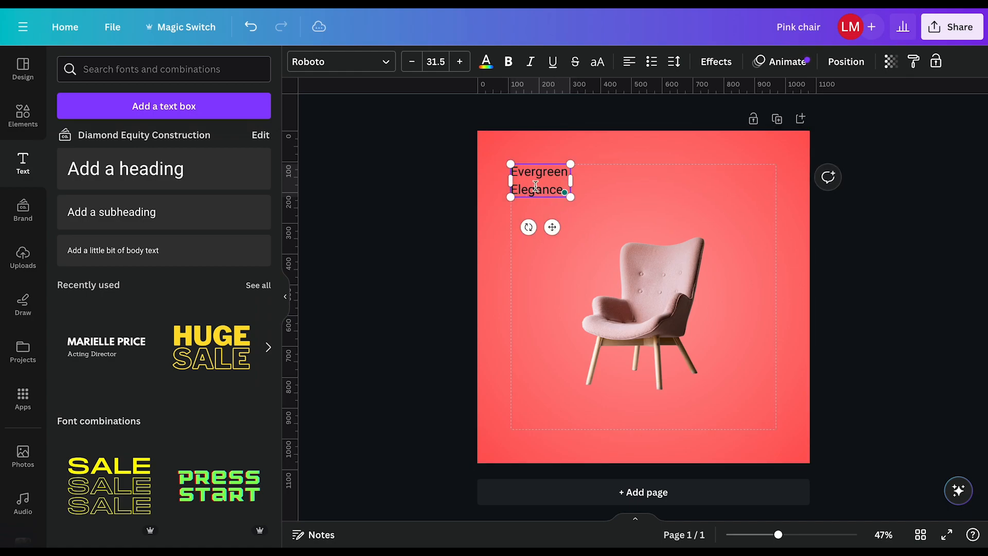
- Make "Evergreen" bold and reduce the font size of "Elegance" to 25.5
double_click(534, 174)
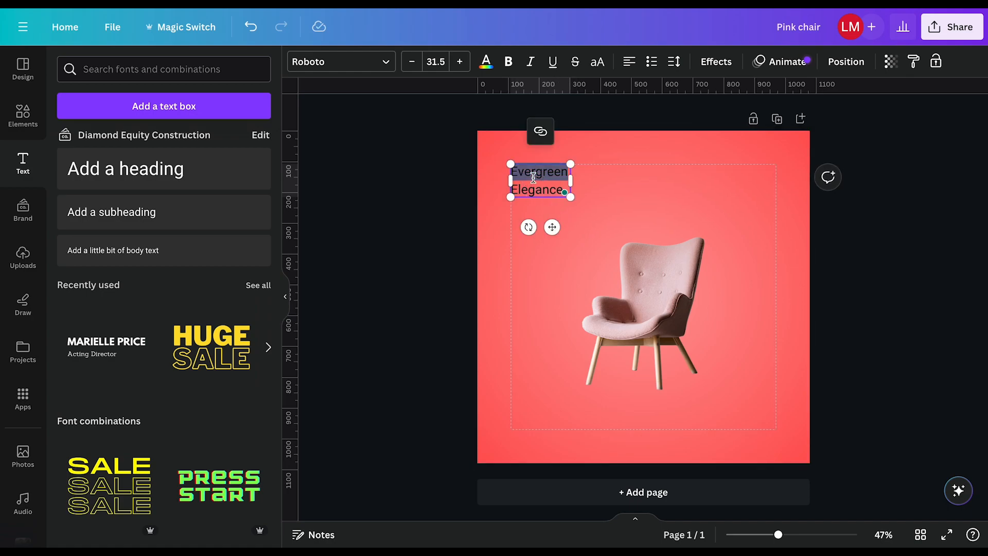
click(509, 62)
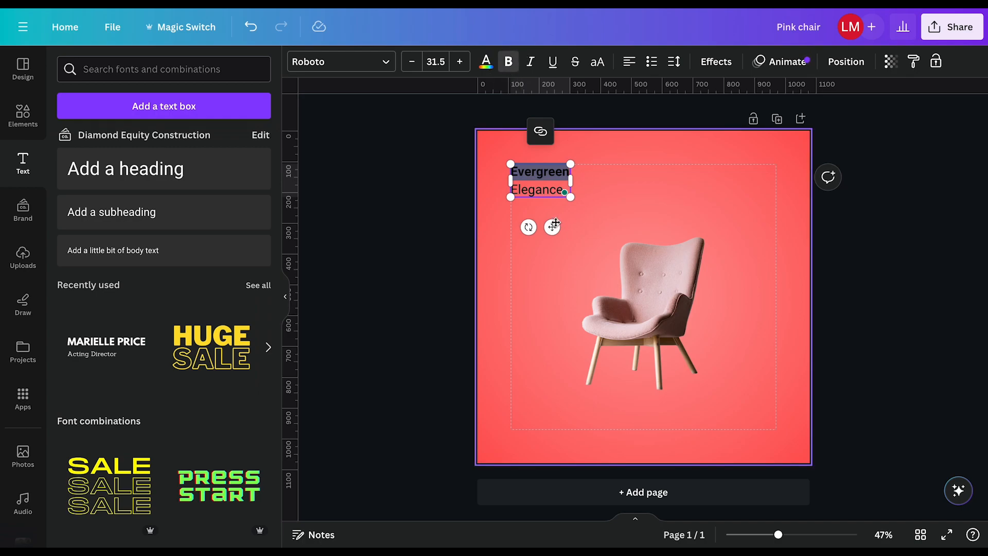
click(543, 189)
drag(562, 191, 511, 189)
click(411, 62)
click(412, 61)
click(412, 62)
click(411, 62)
click(411, 63)
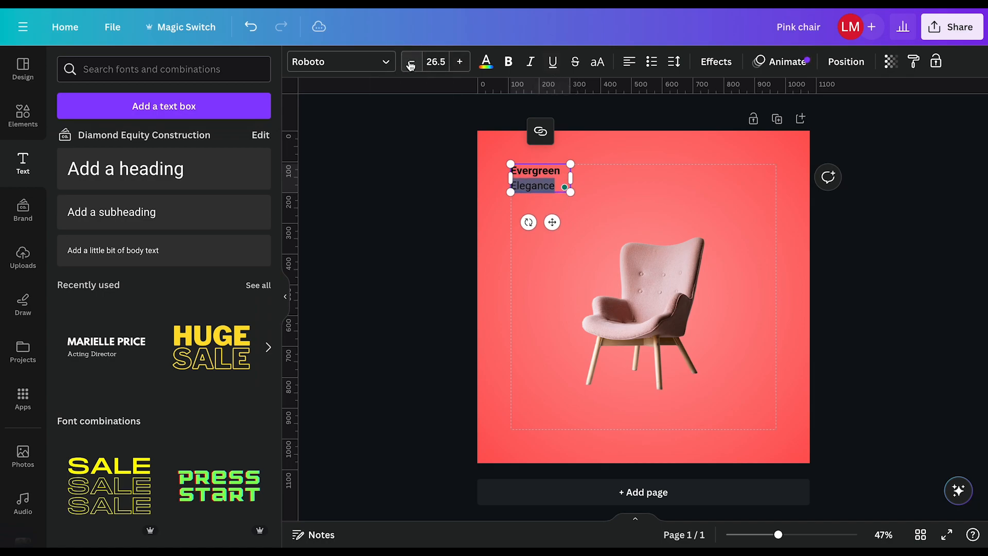
double_click(523, 184)
drag(524, 184, 513, 184)
click(411, 62)
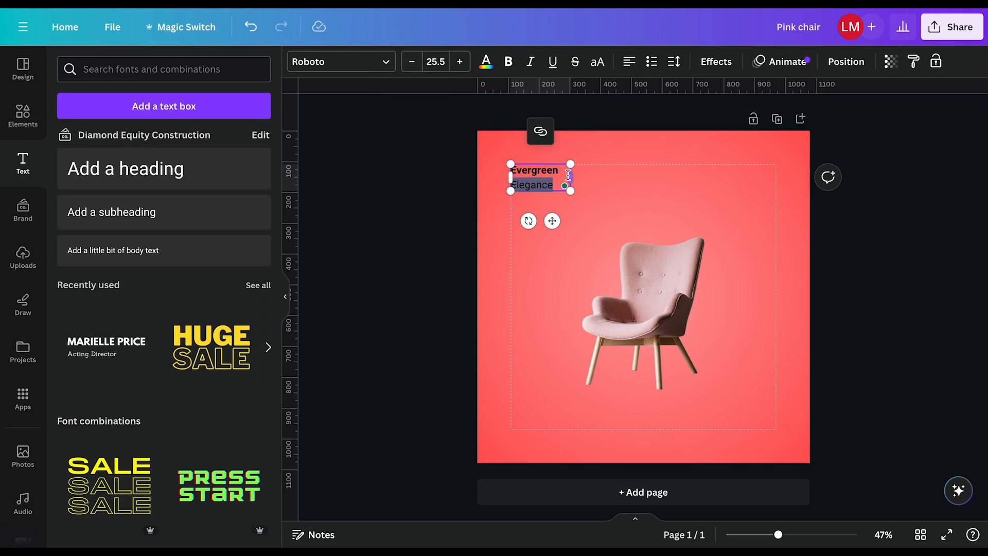
- Increase the font size of "Evergreen" in the heading to 28.5
double_click(550, 171)
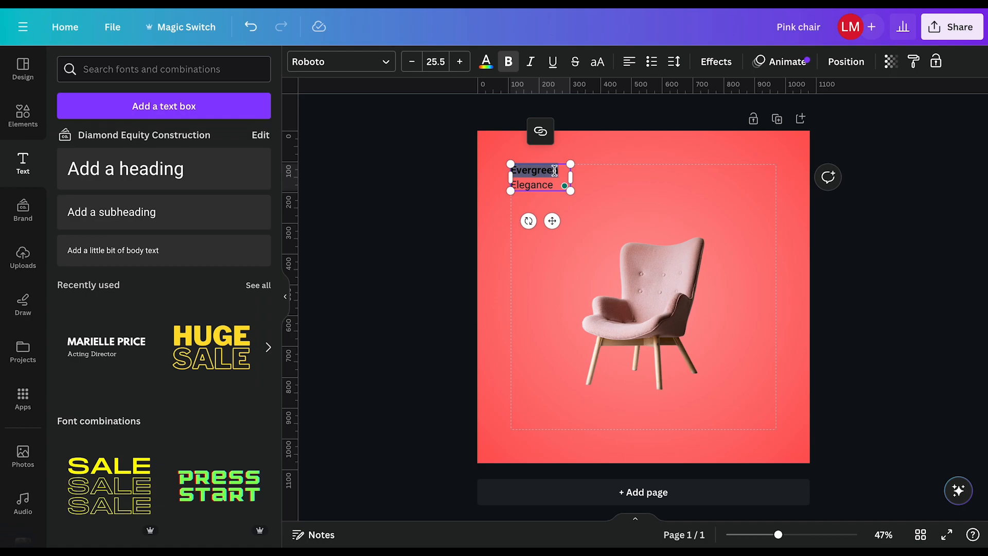
click(459, 62)
click(460, 62)
click(459, 62)
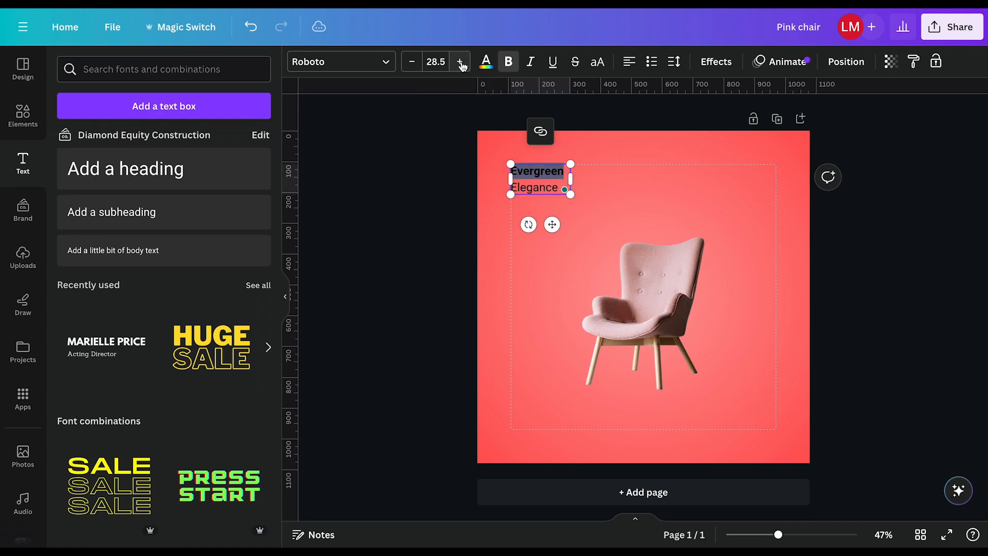
click(609, 186)
- Tighten the heading's line spacing to 1.11
click(532, 188)
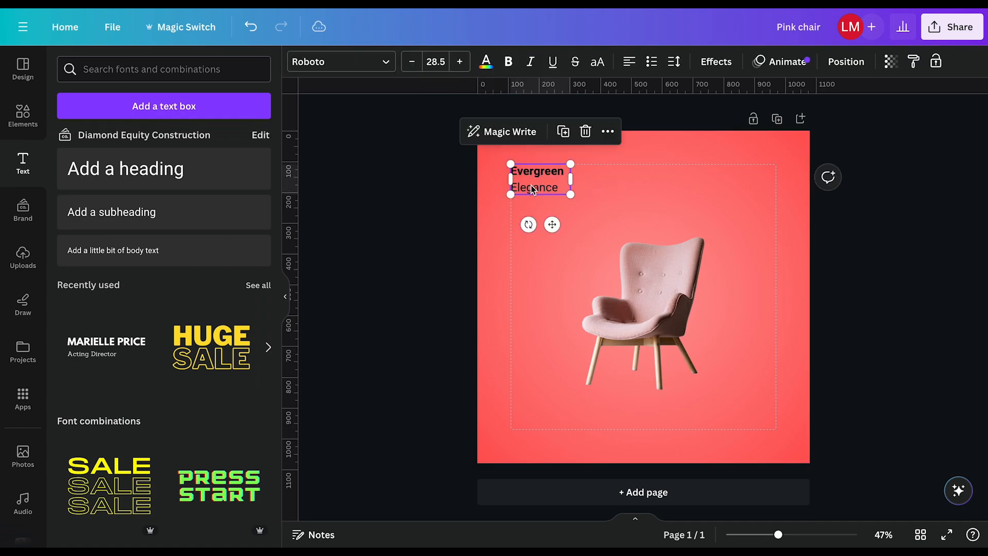
click(671, 64)
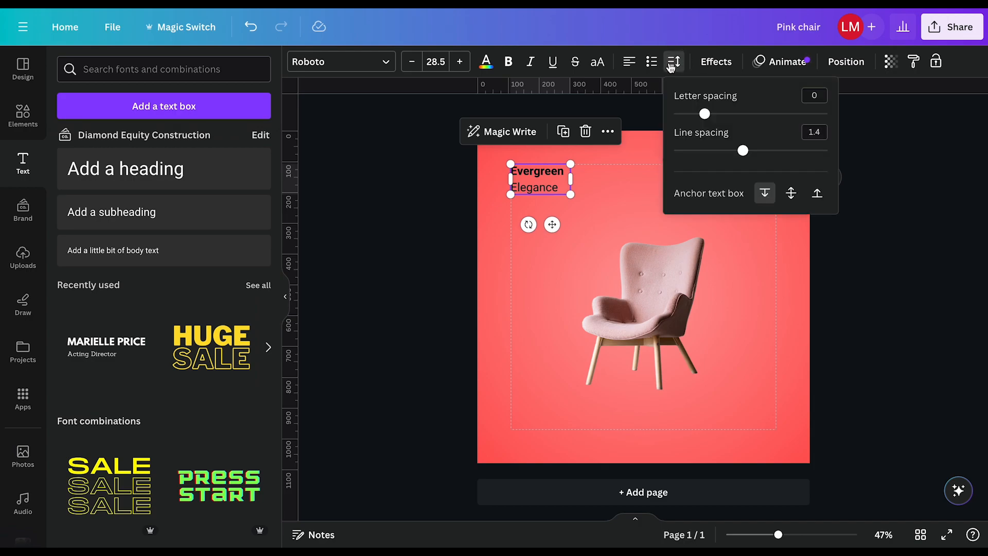
drag(743, 152, 721, 154)
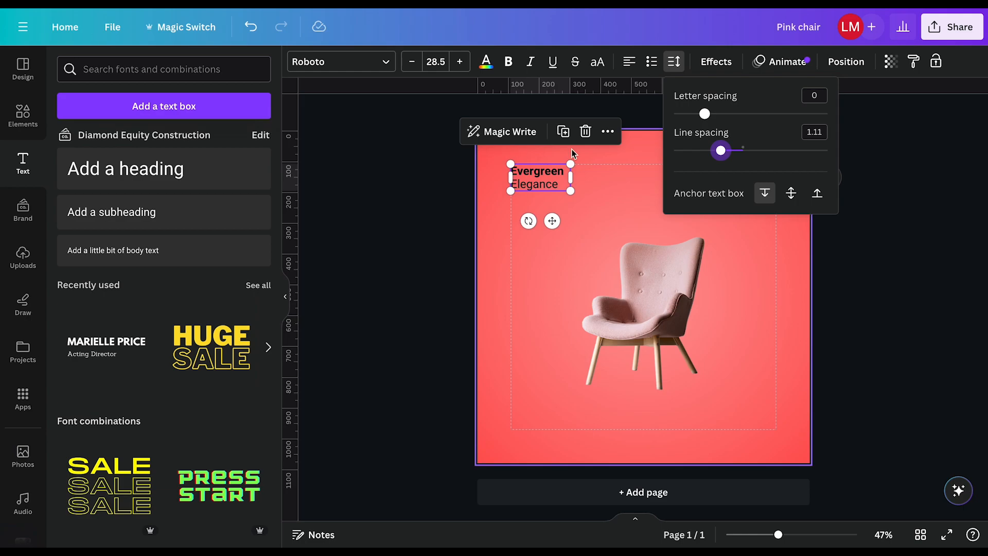
click(474, 196)
click(478, 195)
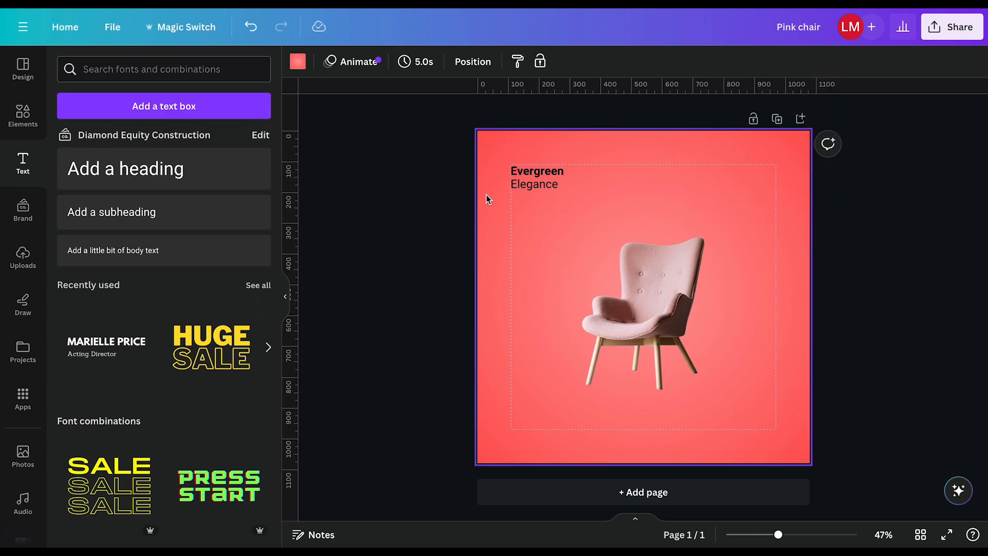
- Change the colour of the whole "Evergreen Elegance" heading to white
click(539, 177)
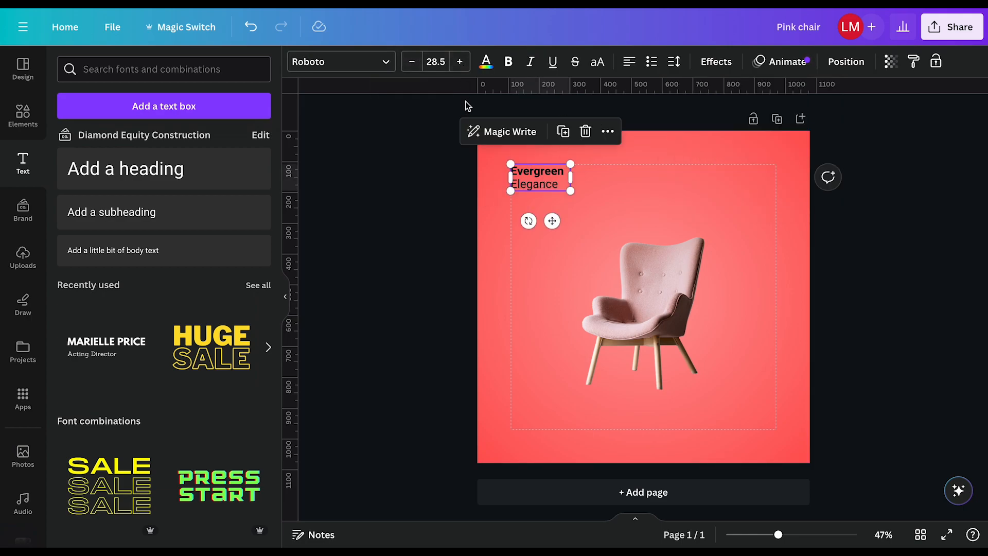
click(487, 62)
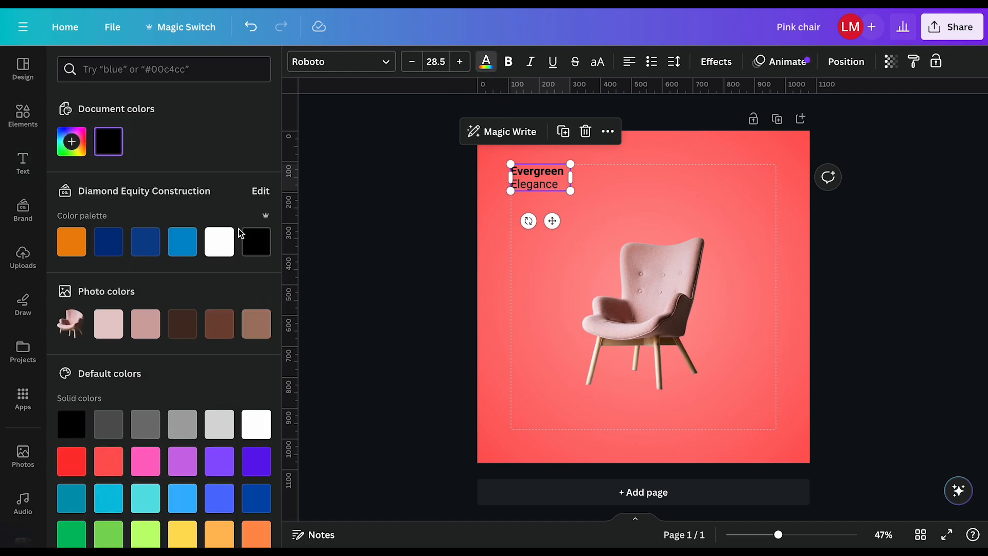
click(257, 435)
click(647, 202)
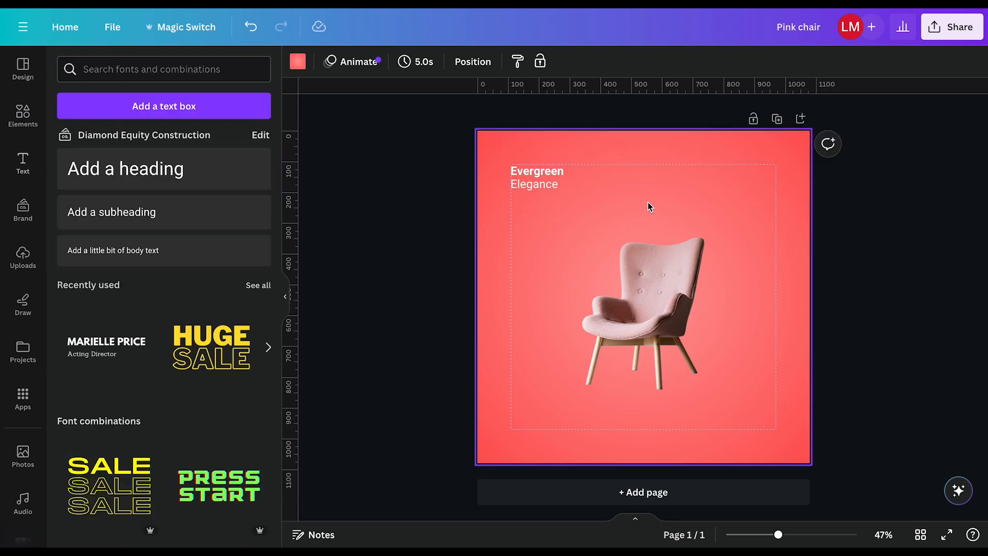
click(351, 244)
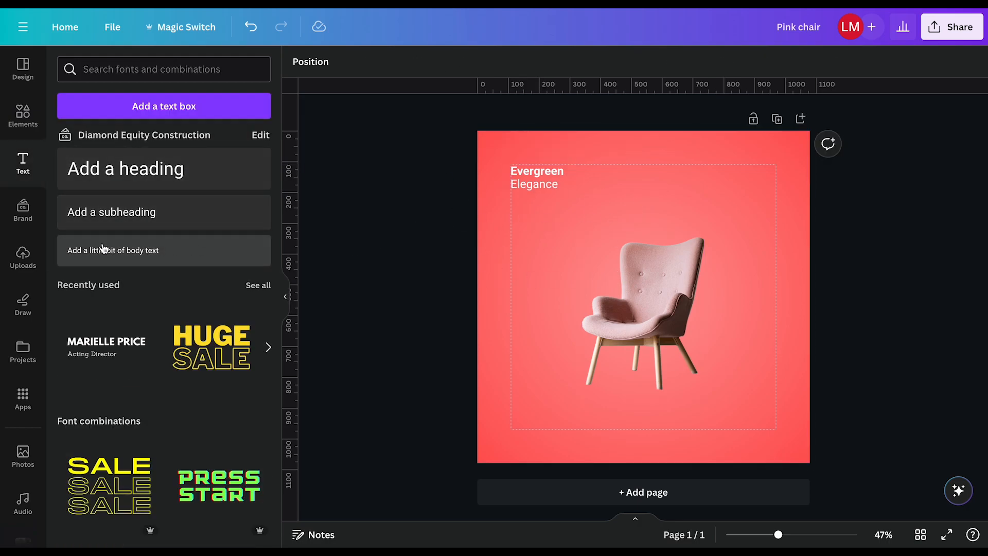
- Add a subheading text box in white (#ffffff) and place it centred just above the chair
click(133, 211)
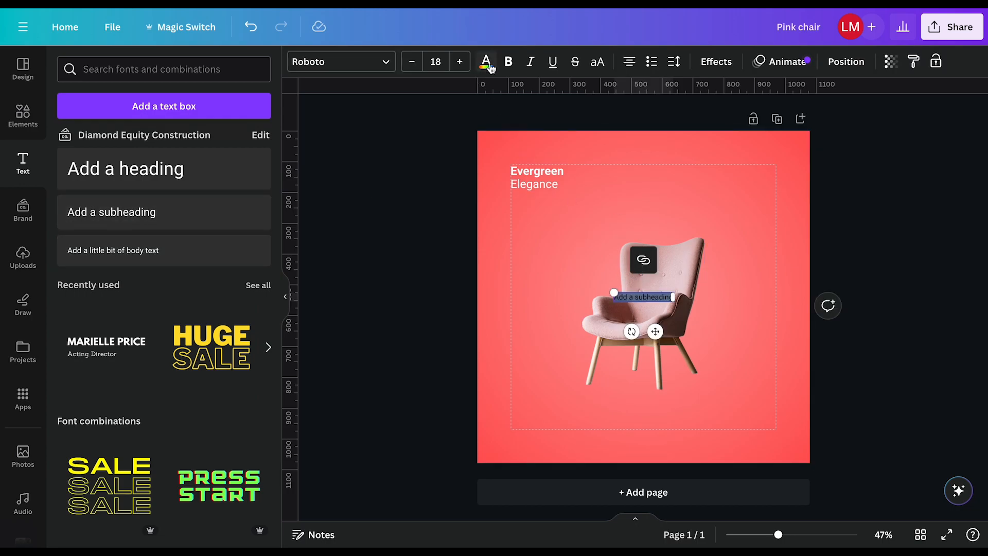
click(486, 61)
click(154, 151)
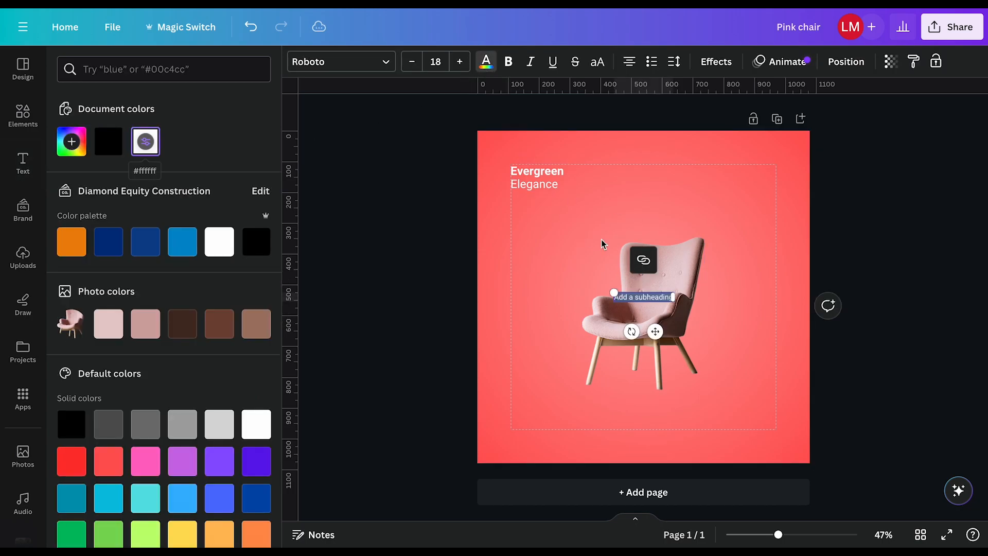
drag(655, 330, 664, 238)
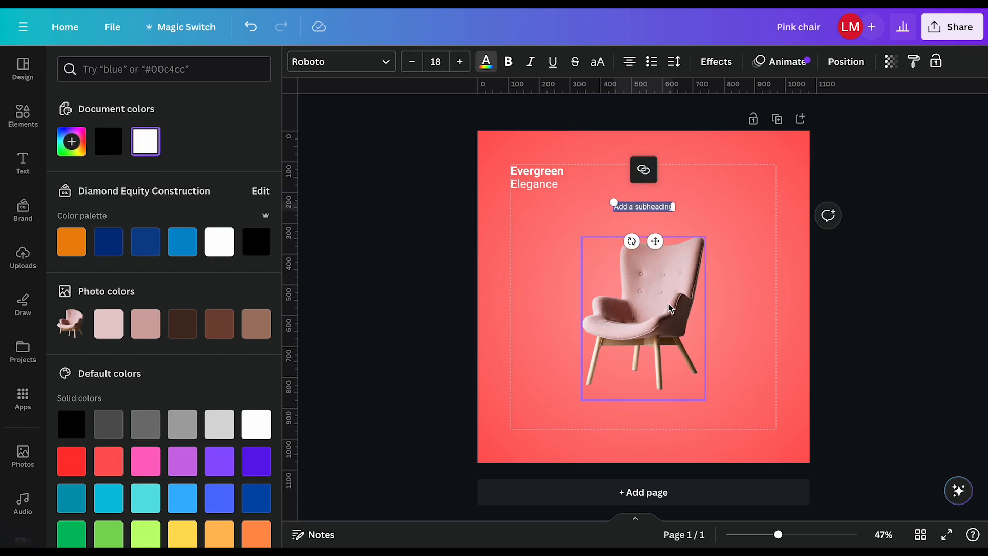
- Replace the subheading's placeholder text with "New Arrival"
double_click(639, 205)
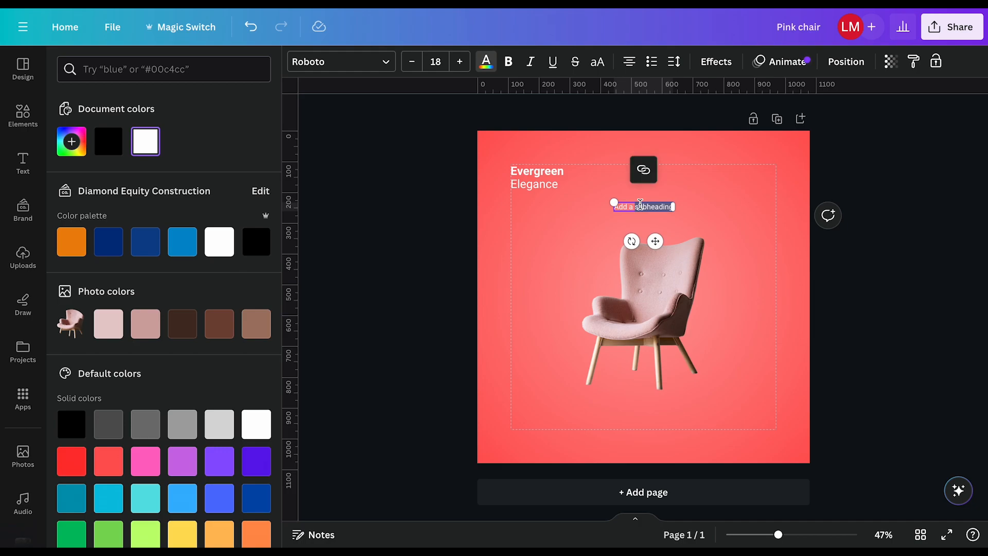
text(New Arri)
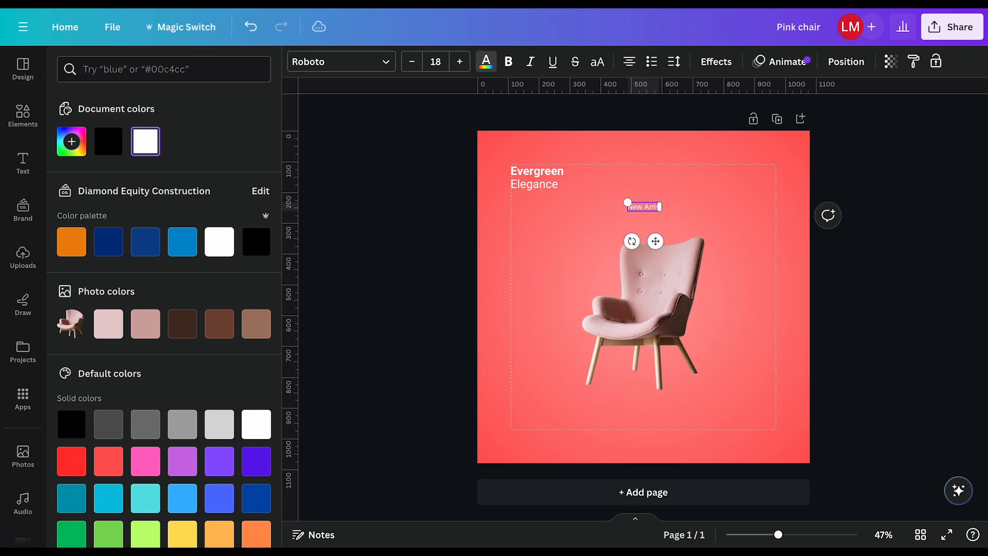
text(va)
click(696, 208)
- Search the fonts for "holiday" and apply the Holiday font to the "New Arrival" text
click(644, 206)
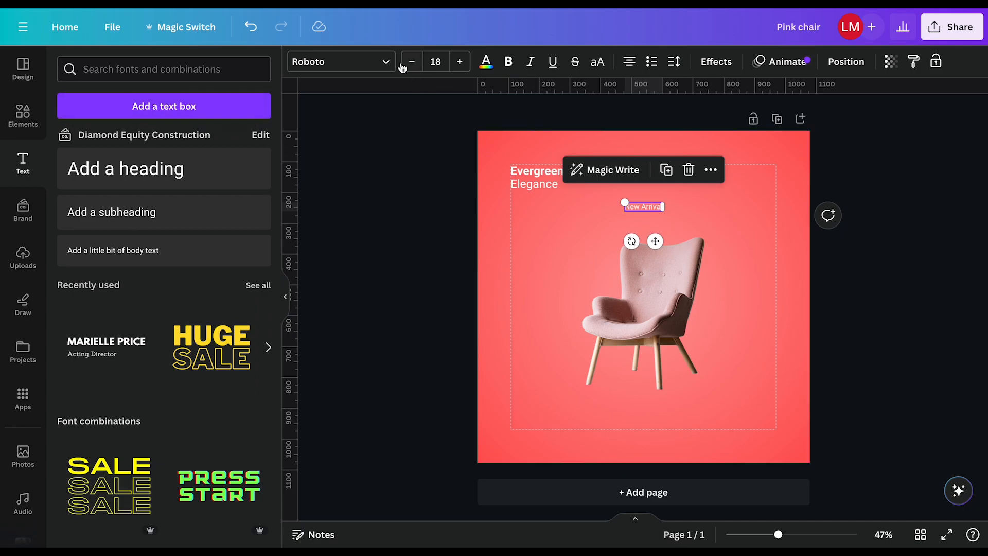
click(335, 62)
click(128, 97)
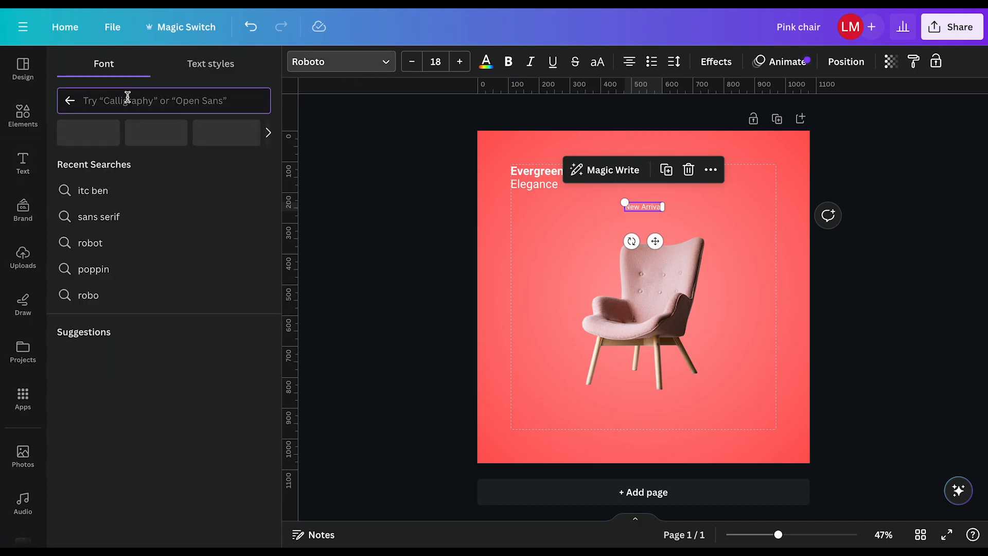
text(ho)
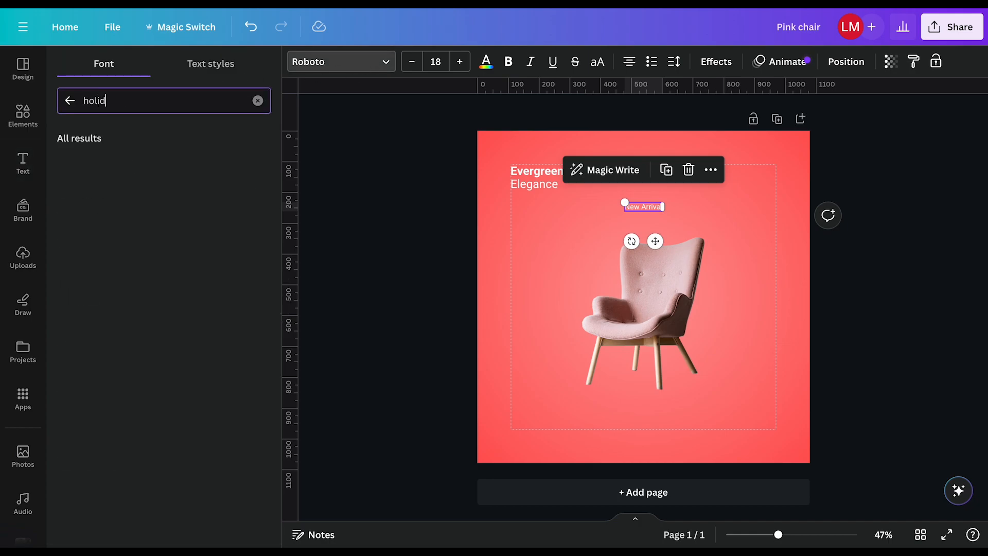
text(lid)
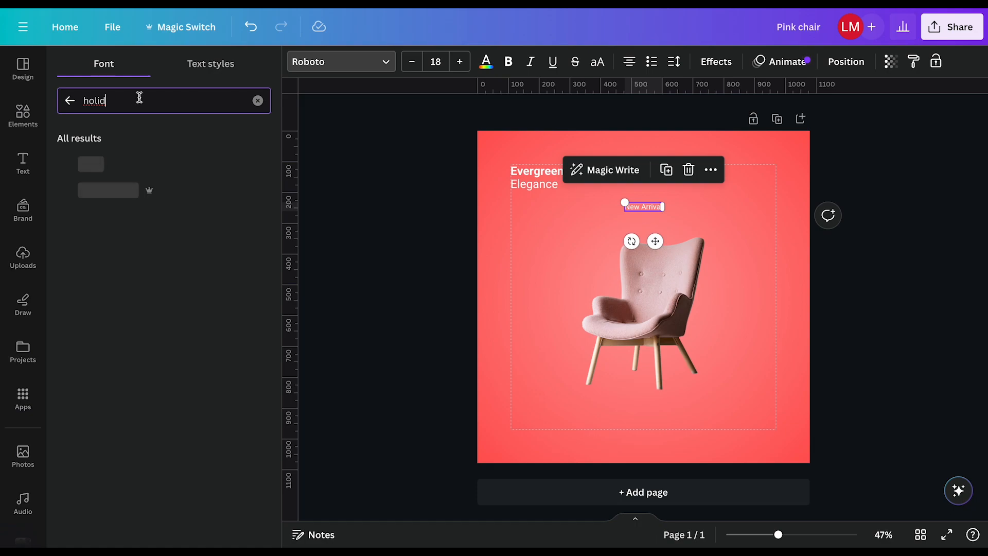
text(sa)
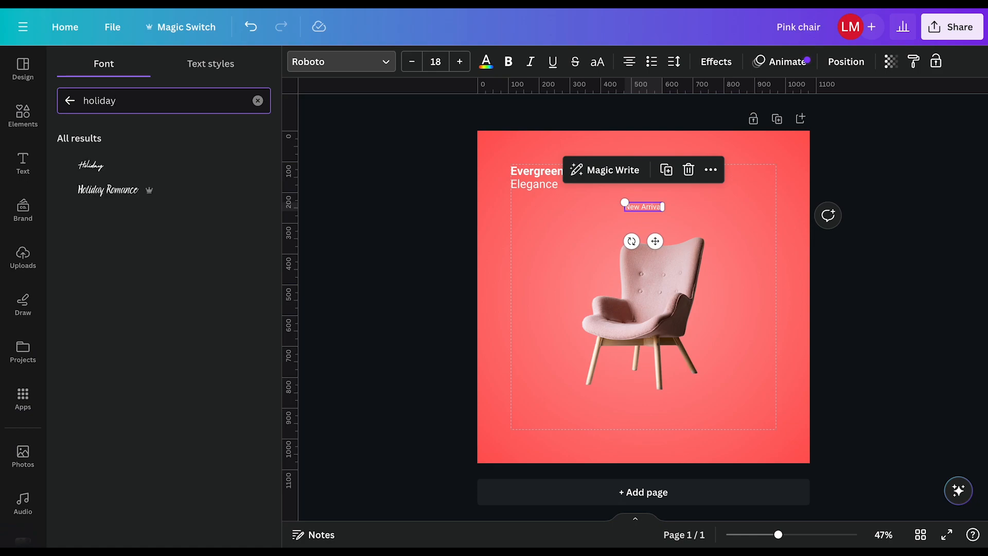
click(92, 165)
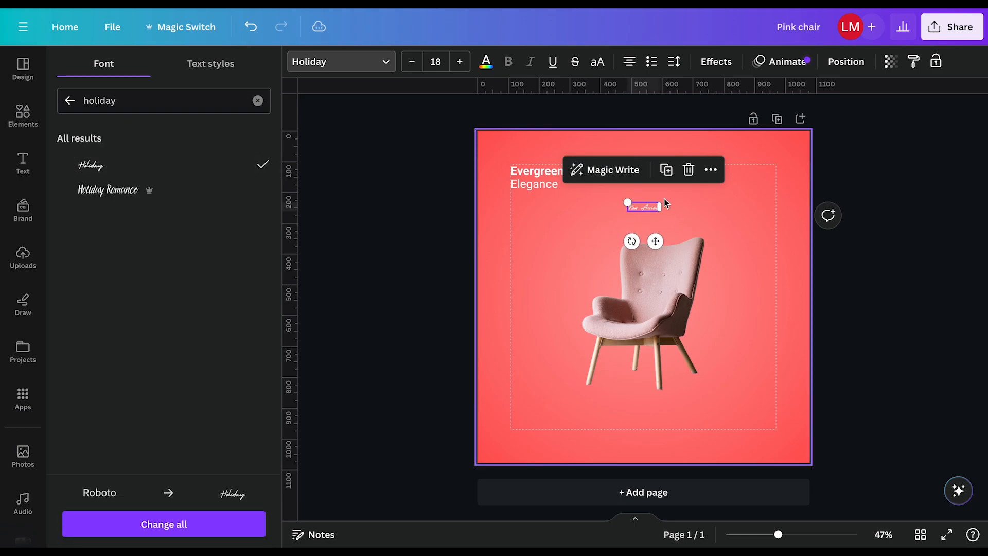
- Enlarge the "New Arrival" text until it is nearly as wide as the chair's backrest
click(461, 62)
click(461, 62)
click(461, 62)
click(460, 62)
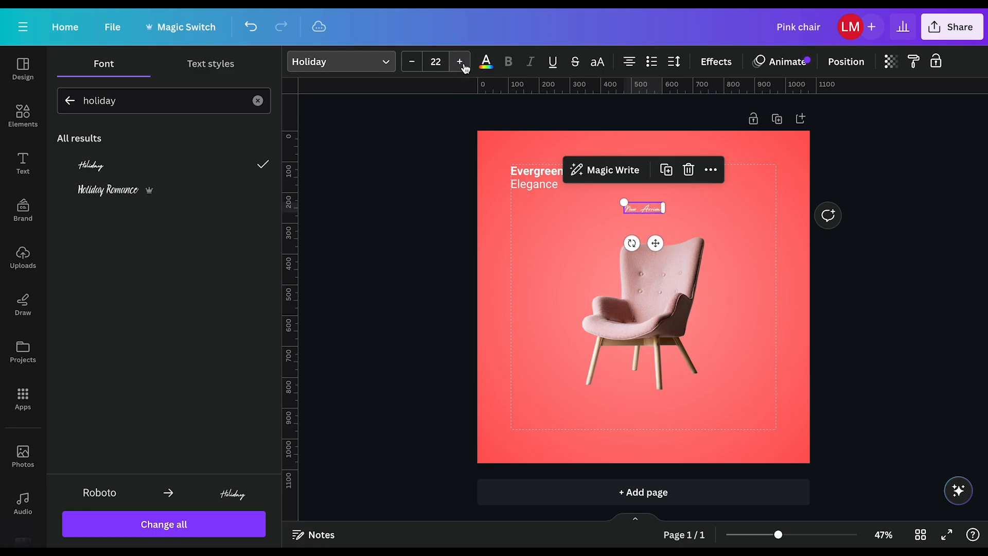
click(460, 62)
click(461, 62)
click(461, 62)
click(461, 62)
click(726, 248)
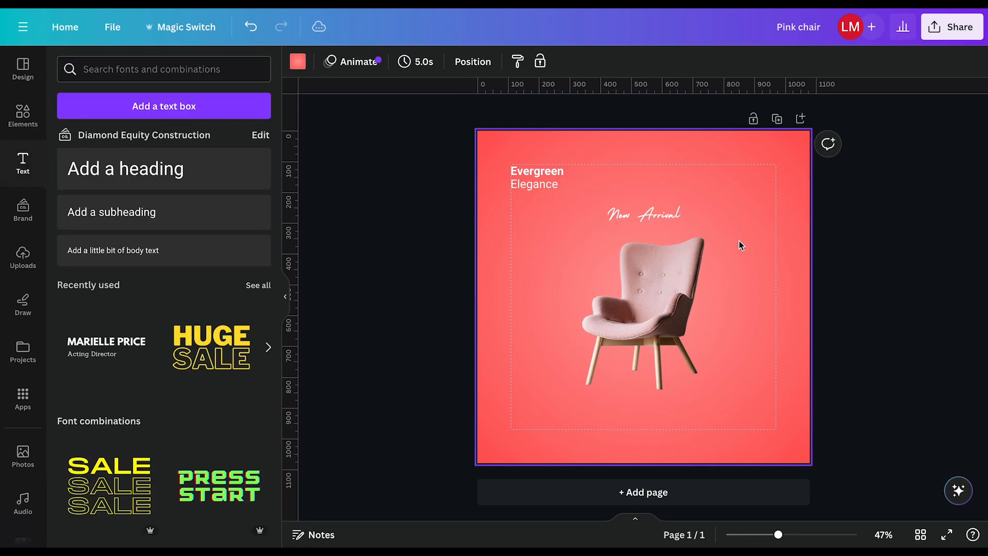
- Shrink the chair photo and recentre it horizontally, leaving a clear gap below the "New Arrival" text
click(650, 276)
drag(704, 238, 680, 270)
drag(637, 307, 642, 297)
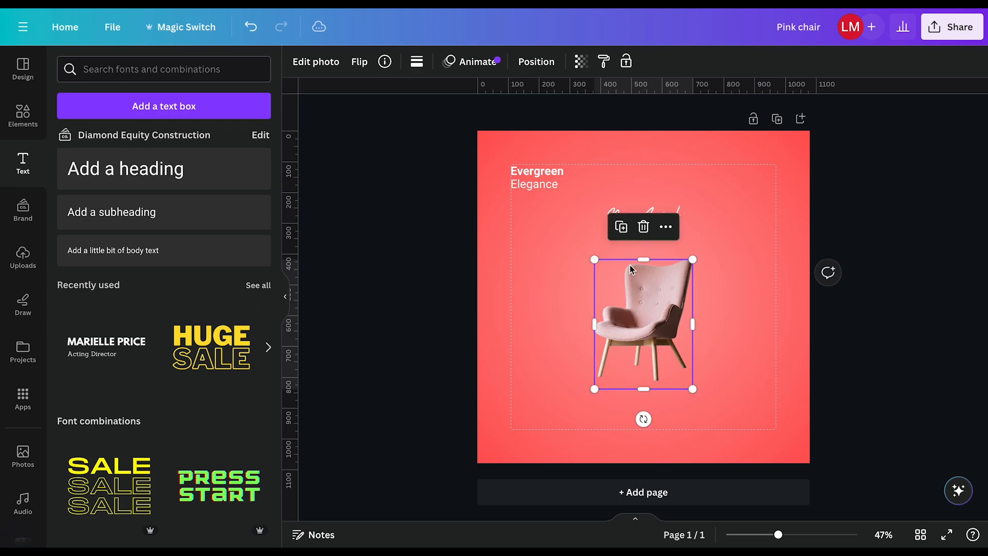
- Add a bold heading text box and place it between the "New Arrival" text and the chair
click(533, 183)
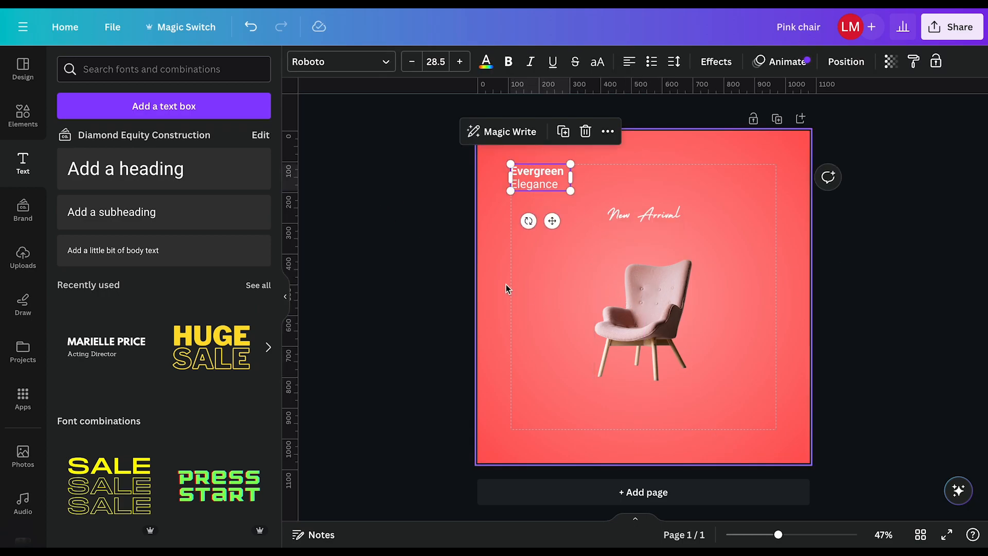
click(408, 243)
click(119, 169)
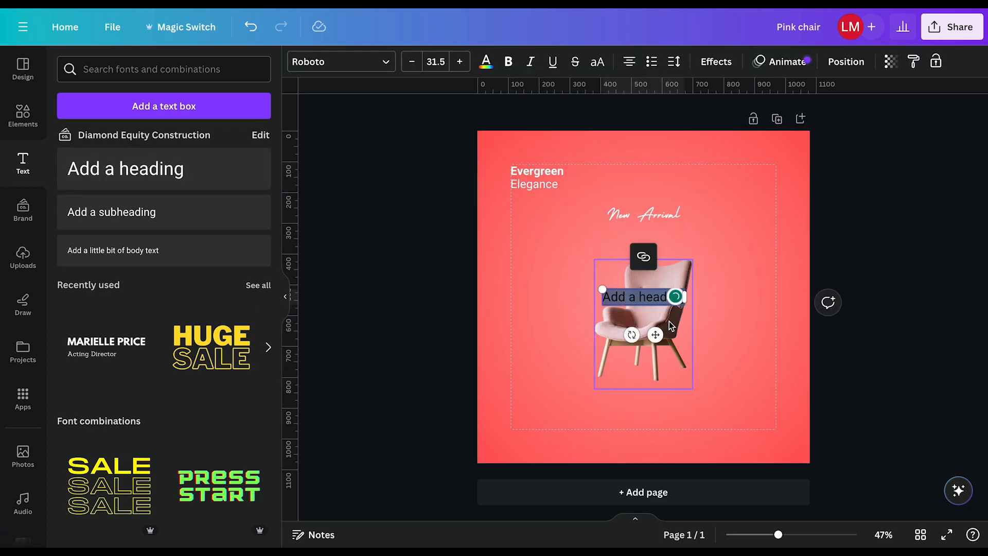
click(510, 63)
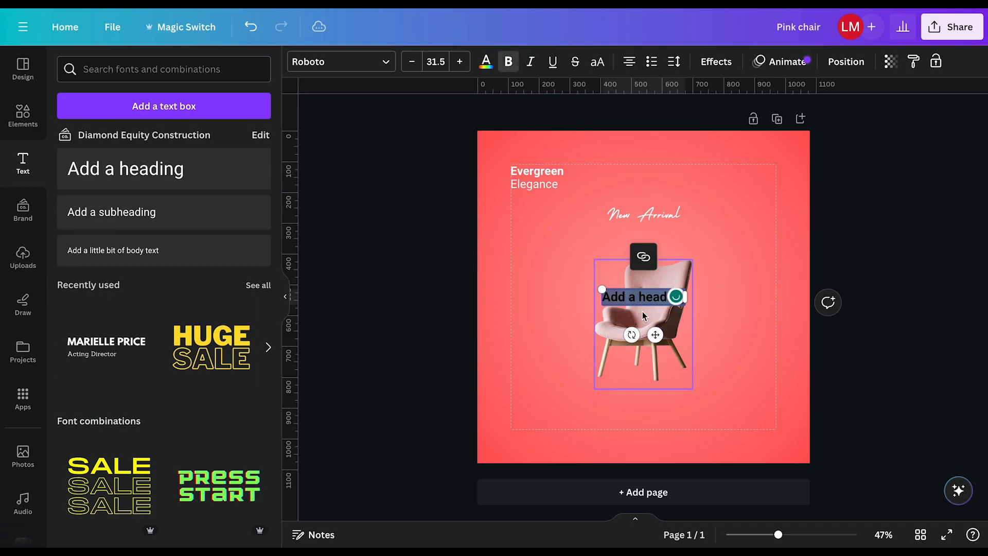
drag(655, 329, 657, 272)
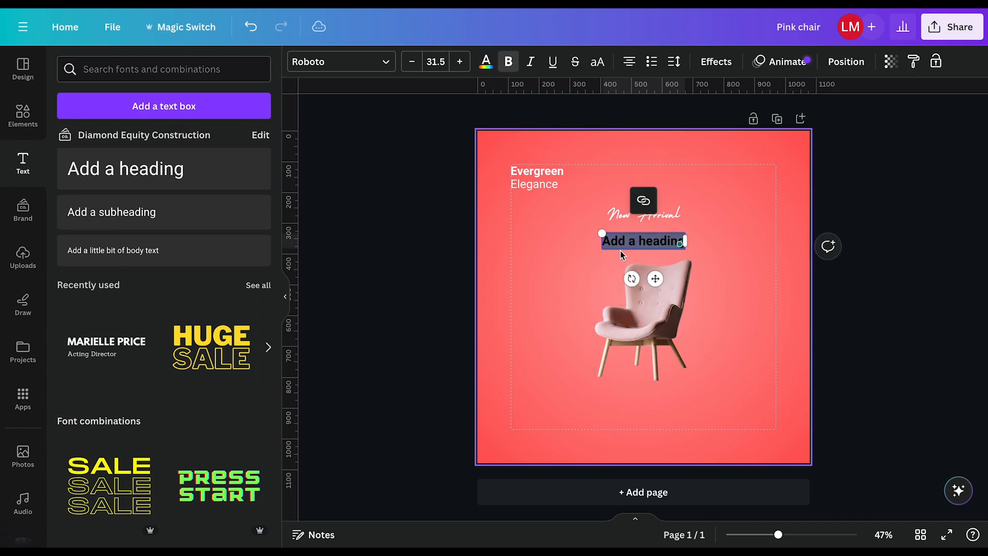
- Colour the new heading white and replace its placeholder text with "Pink Chair"
click(487, 62)
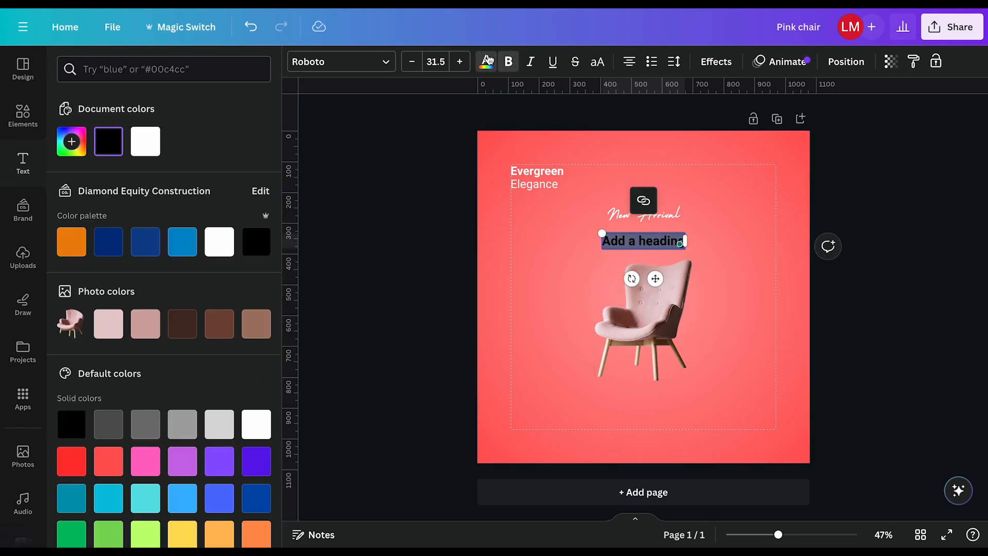
click(146, 142)
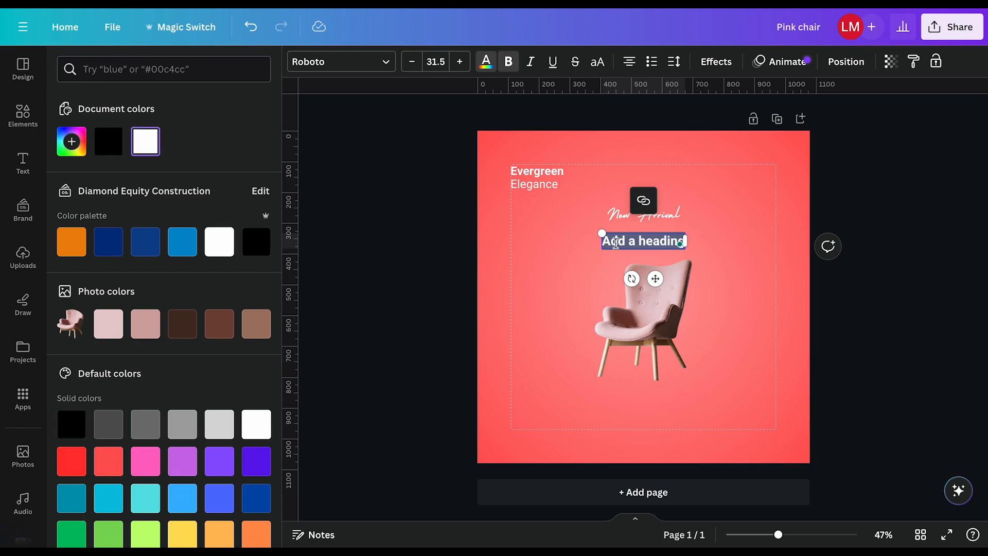
text(Pink Chai)
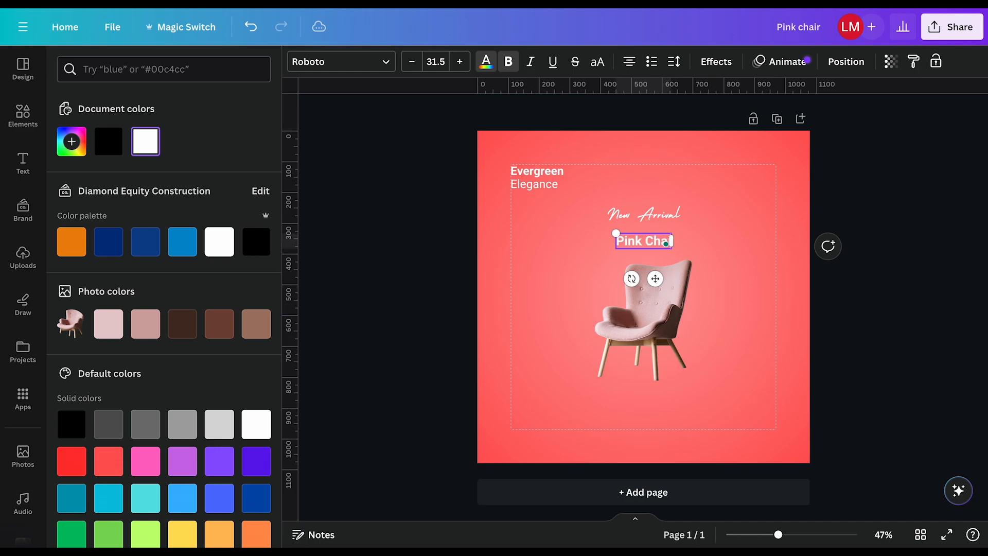
- Set the "Pink Chair" heading's font size to 47.5 and move it up close beneath the "New Arrival" text
click(457, 62)
click(458, 63)
click(458, 63)
click(457, 62)
click(458, 63)
click(458, 62)
click(457, 62)
click(458, 62)
click(458, 62)
click(457, 62)
click(457, 63)
click(457, 62)
click(458, 62)
click(457, 62)
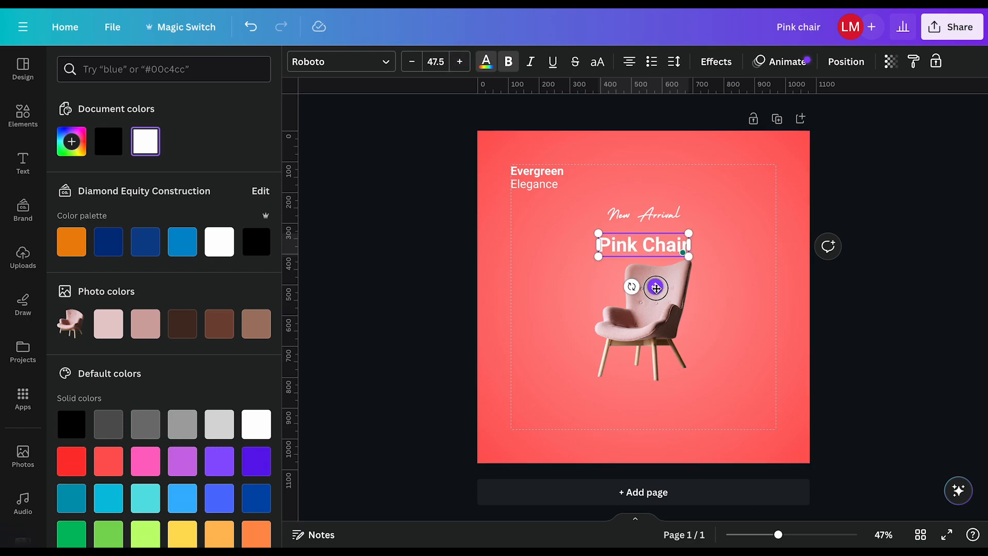
drag(663, 290, 663, 280)
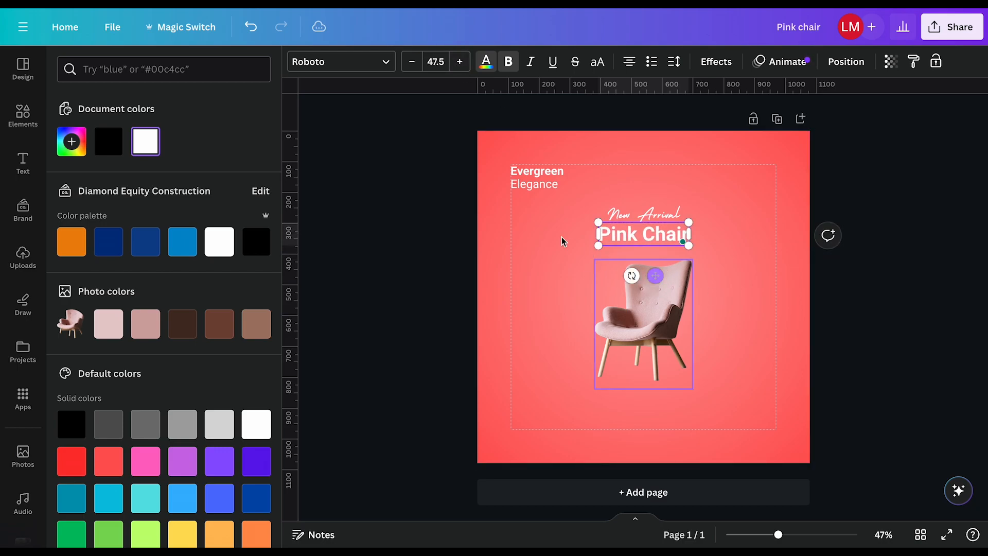
- Reduce the "Evergreen Elegance" text's font size to 21.5
click(512, 236)
click(535, 177)
click(411, 62)
click(412, 63)
click(411, 62)
click(411, 62)
click(411, 62)
click(411, 63)
click(411, 62)
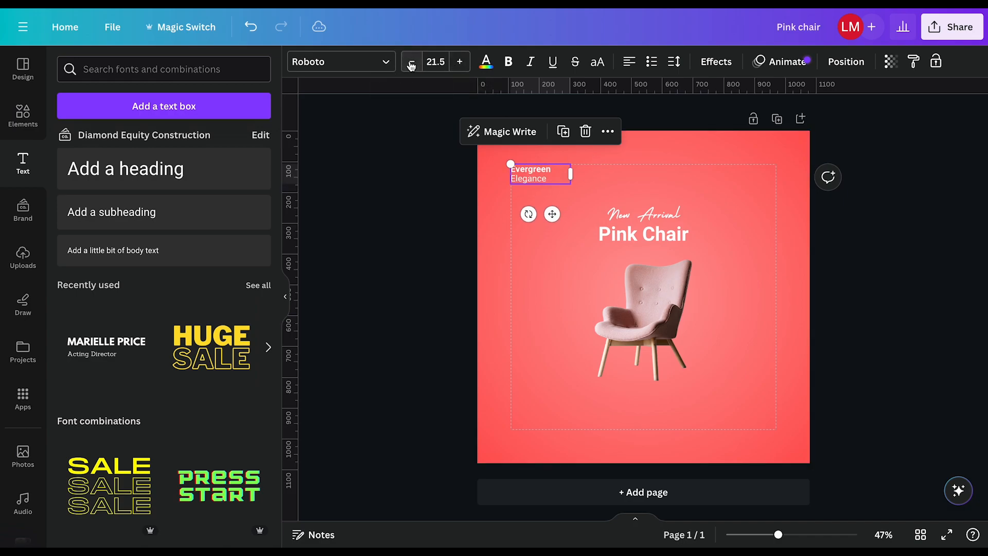
click(440, 181)
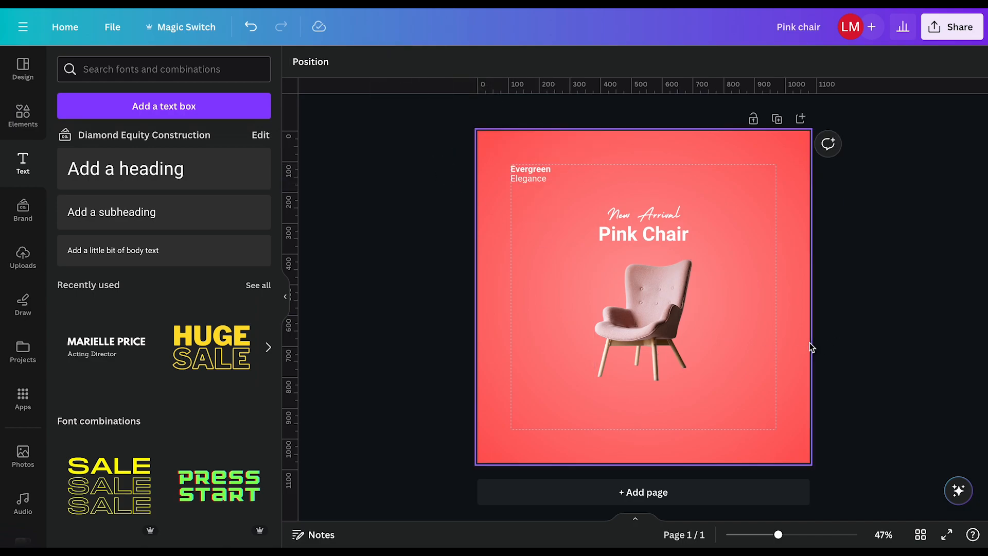
click(669, 309)
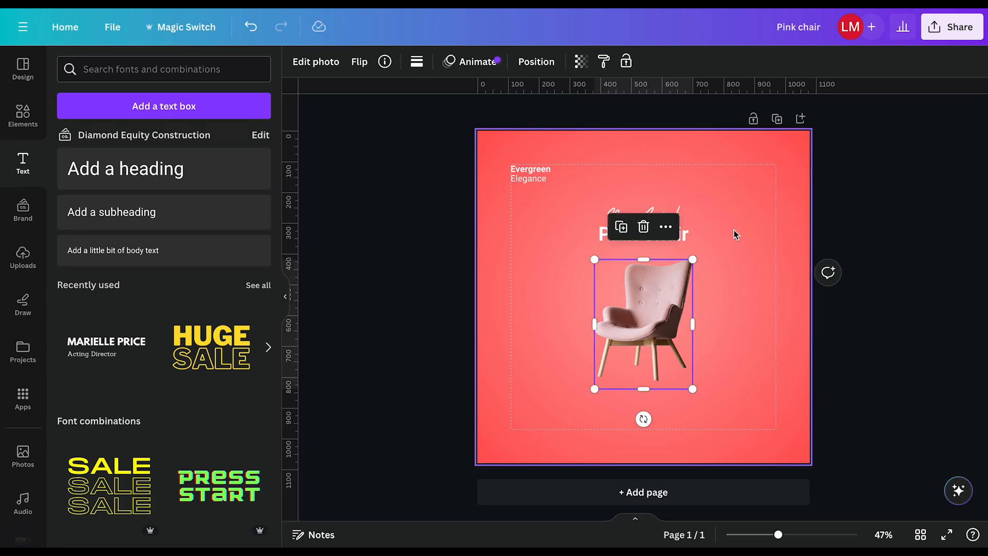
click(736, 234)
click(647, 309)
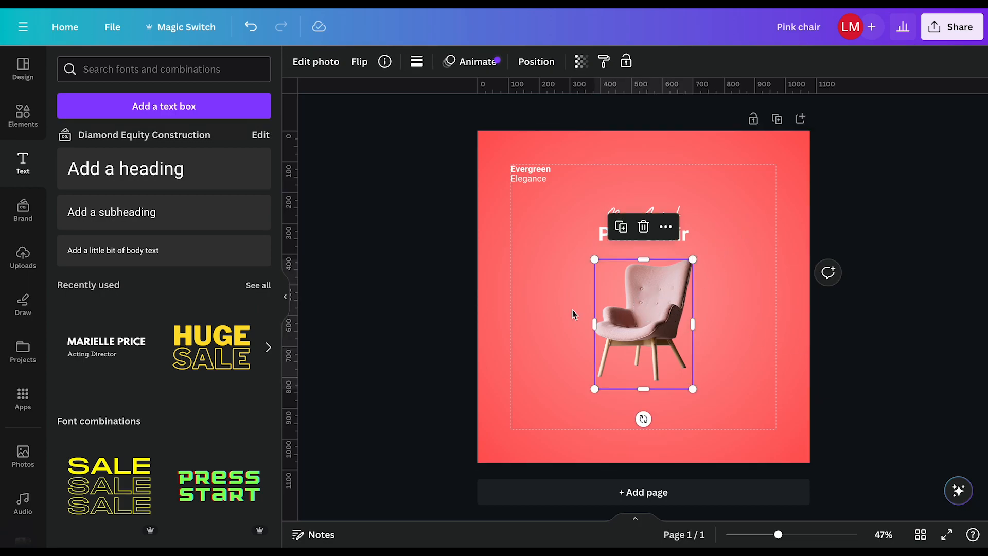
click(399, 237)
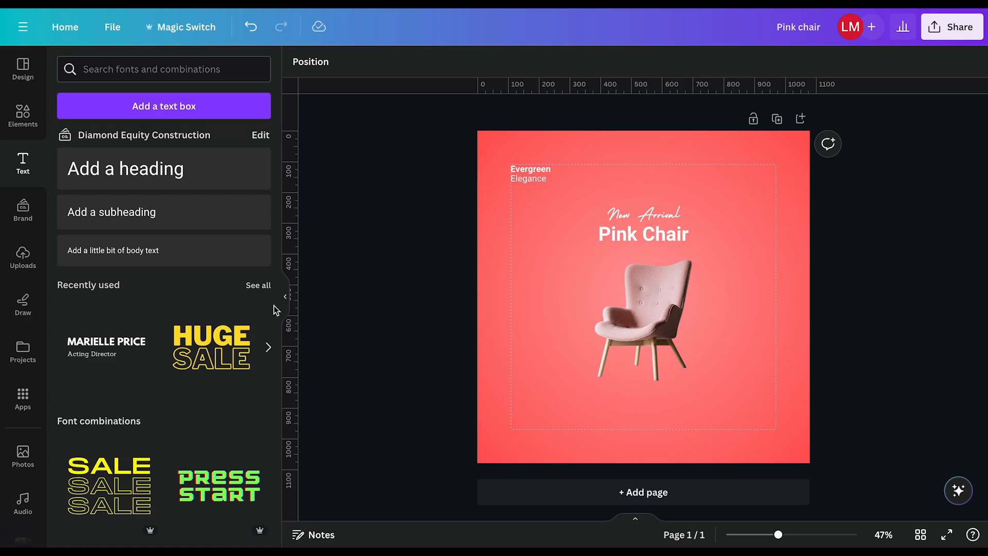
- Insert a plain straight line from the shape elements and place it centred below the chair
click(21, 117)
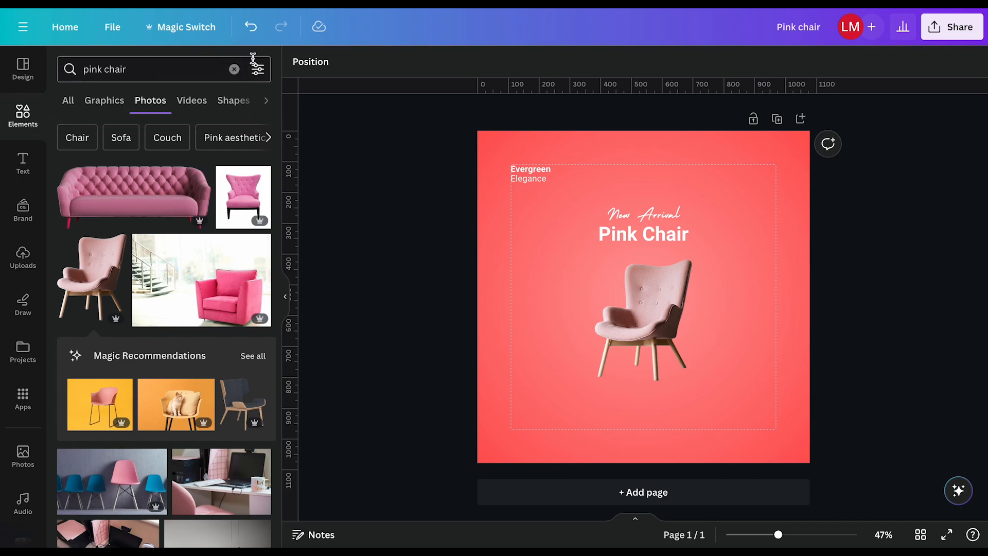
click(234, 69)
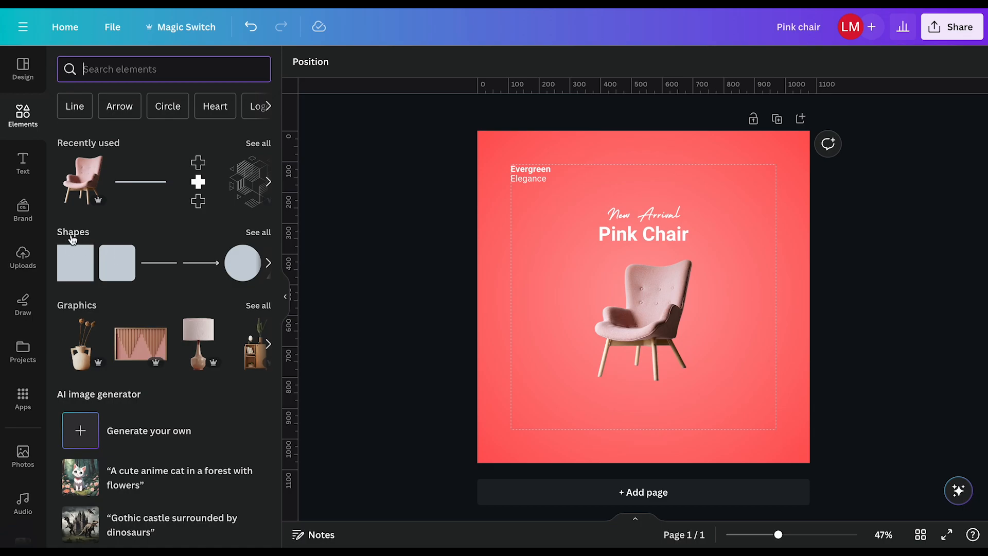
click(160, 263)
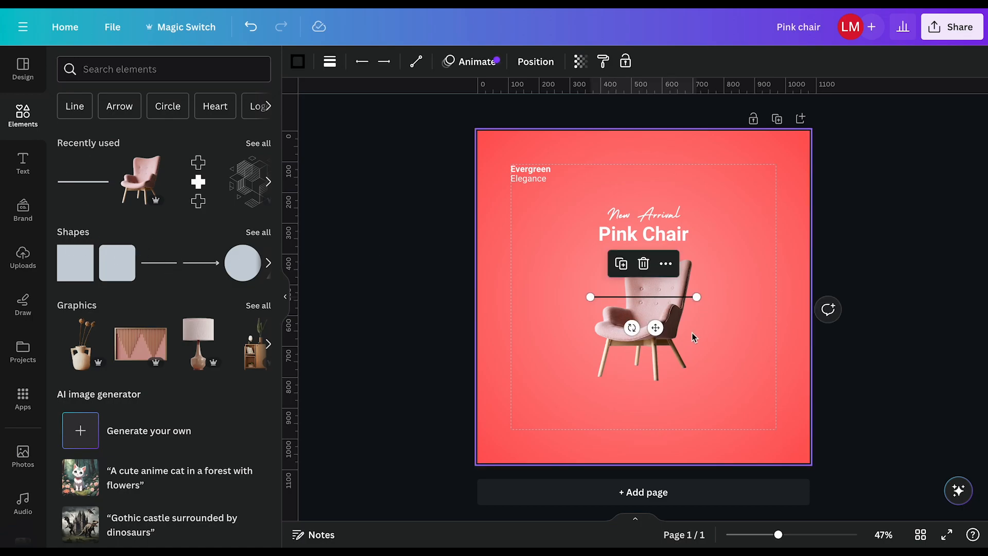
drag(655, 327, 658, 441)
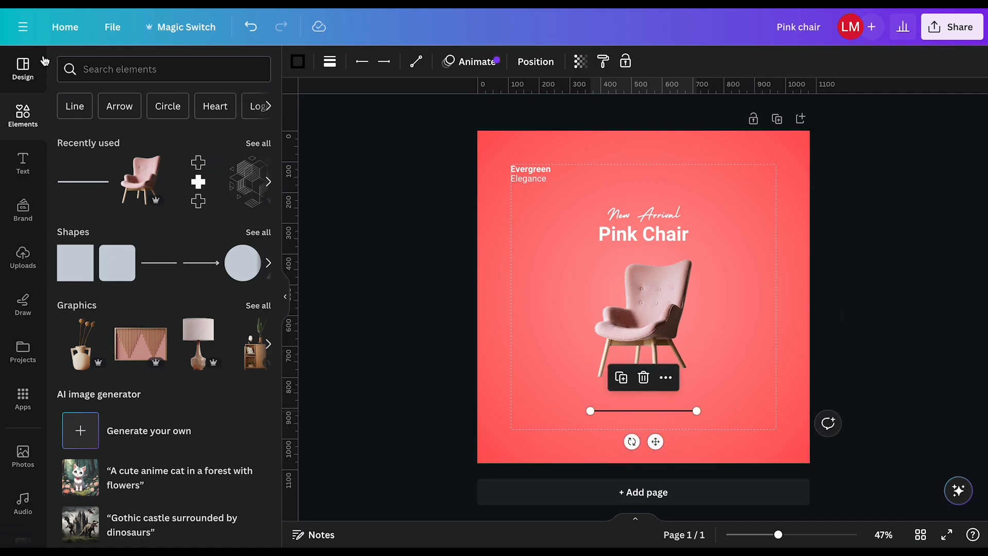
click(112, 70)
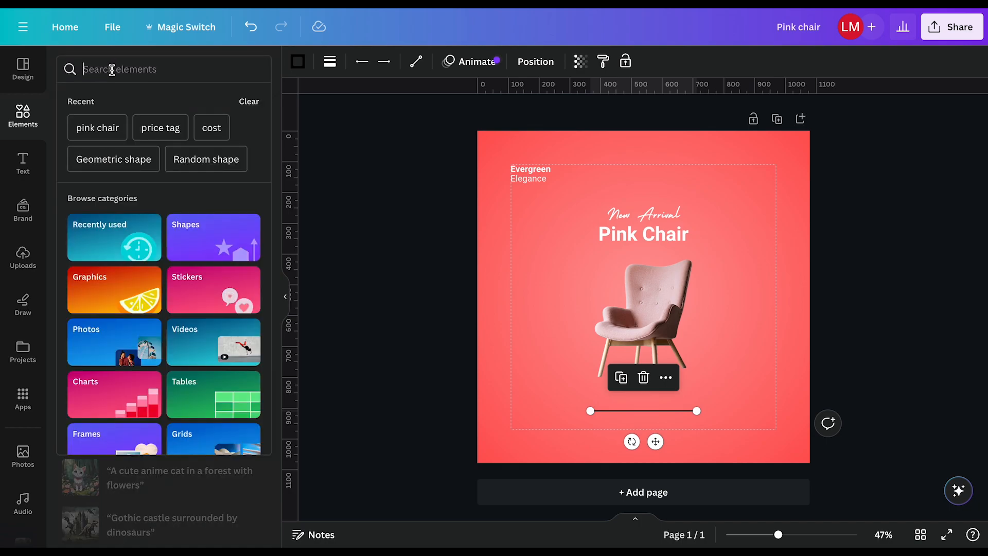
text(bi)
key(BackSpace)
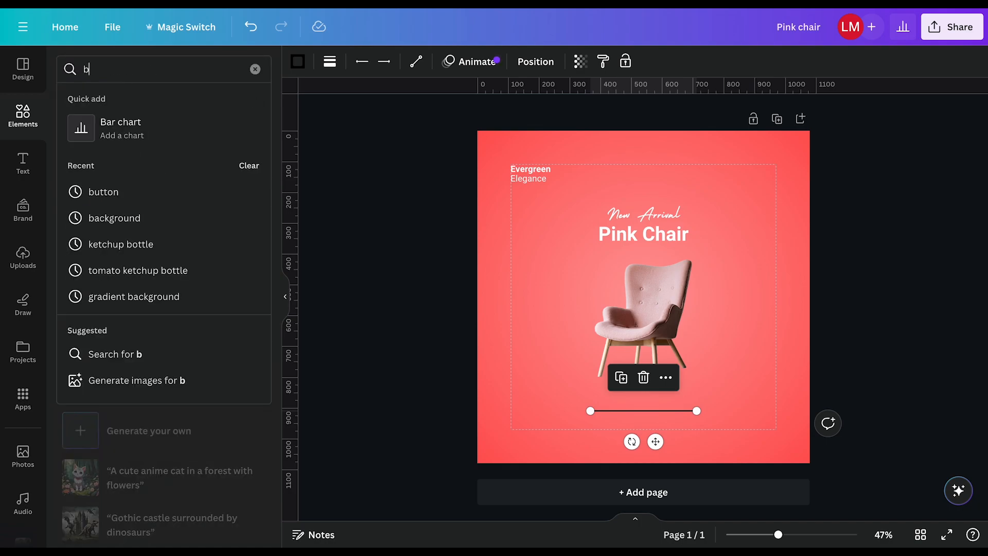
text(utt)
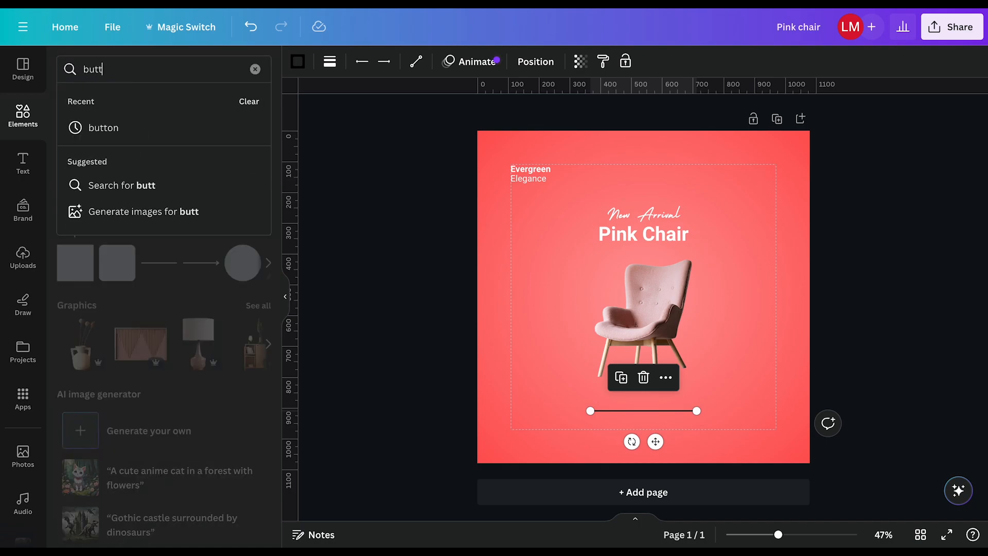
click(98, 125)
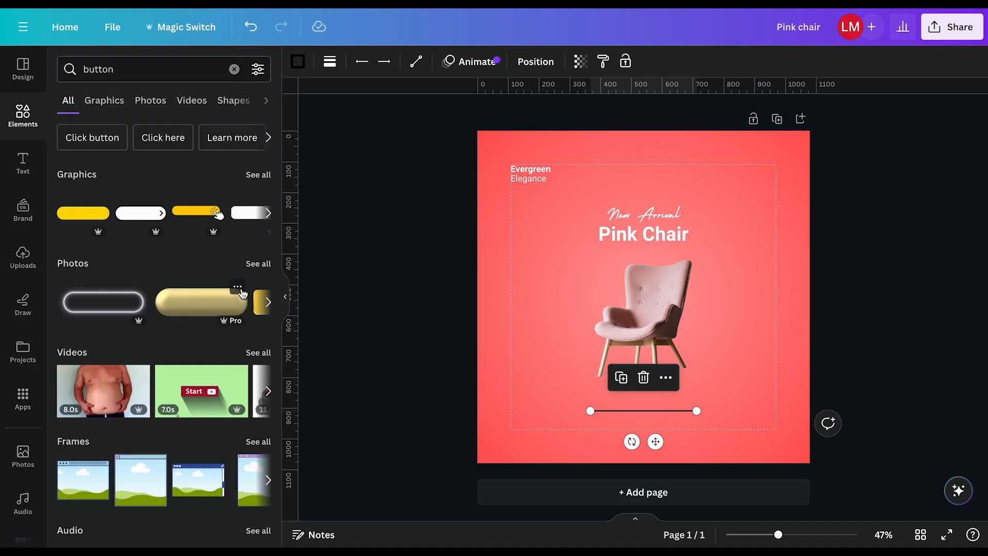
click(236, 69)
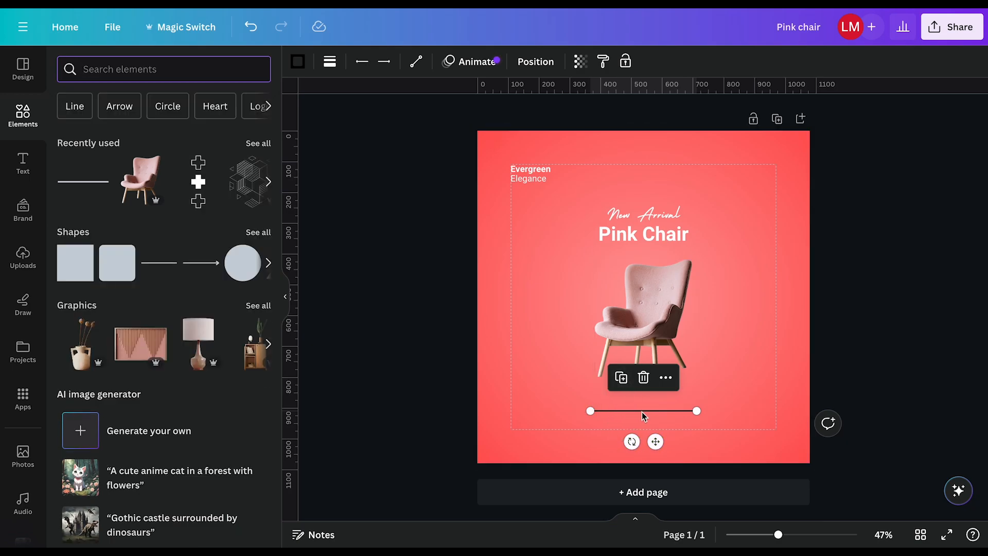
- Set the line's weight to 78 and give it rounded end points so it forms a pill-shaped button
click(329, 61)
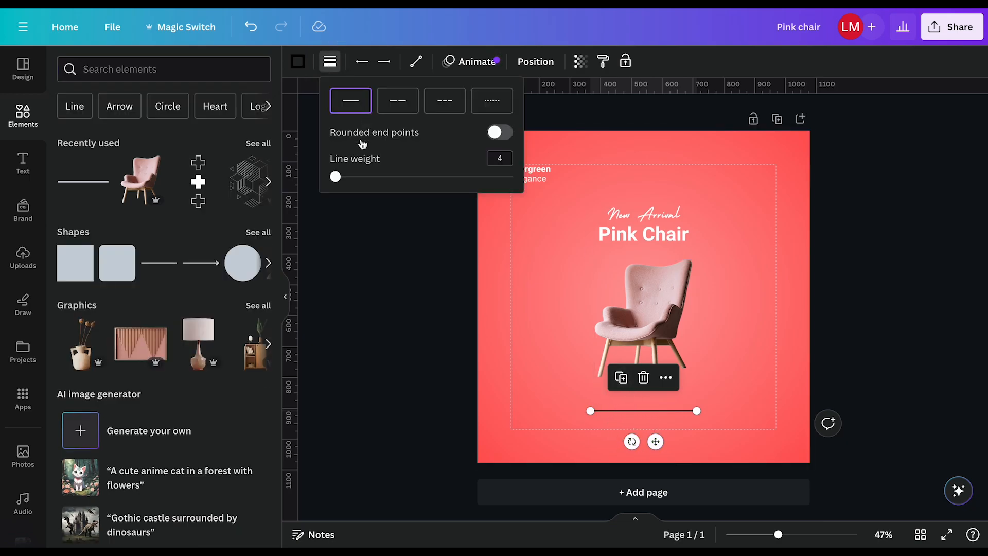
drag(337, 177, 473, 178)
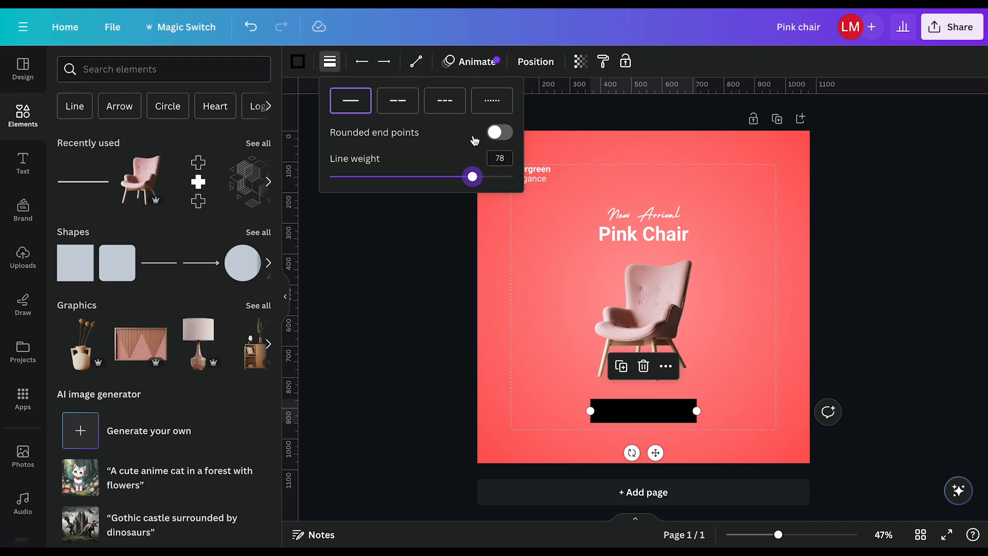
click(504, 133)
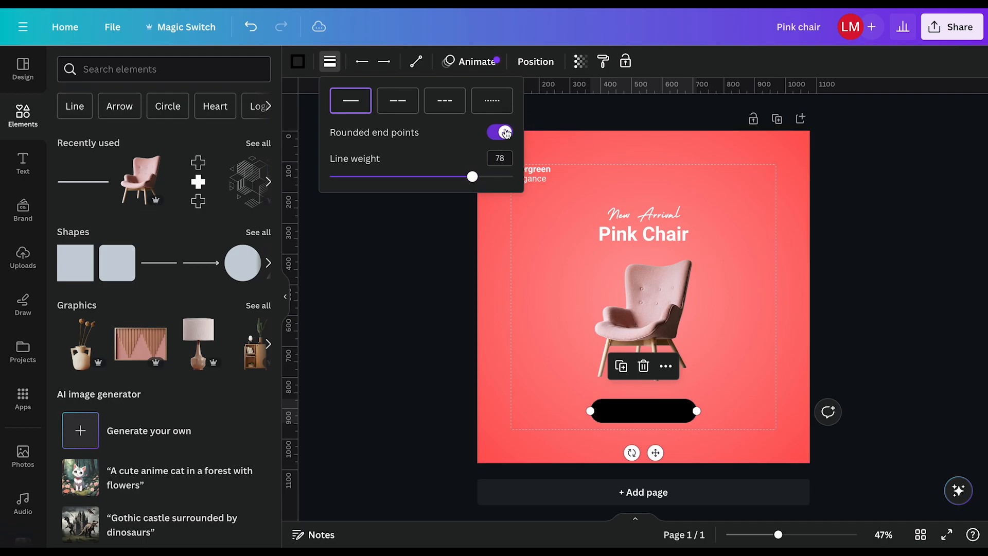
click(731, 397)
- Recolour the pill-shaped button to #FF4444 and nudge it slightly upward
click(657, 415)
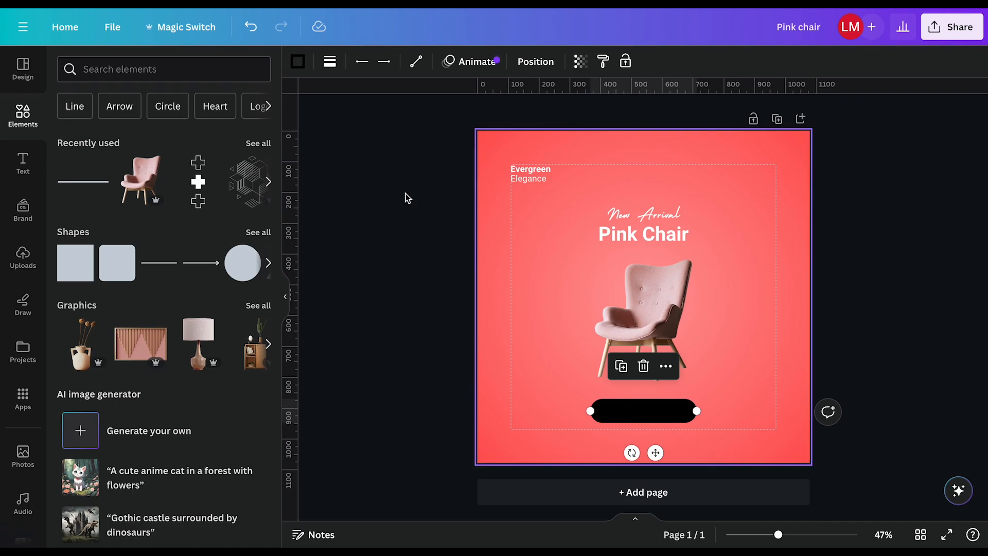
click(299, 62)
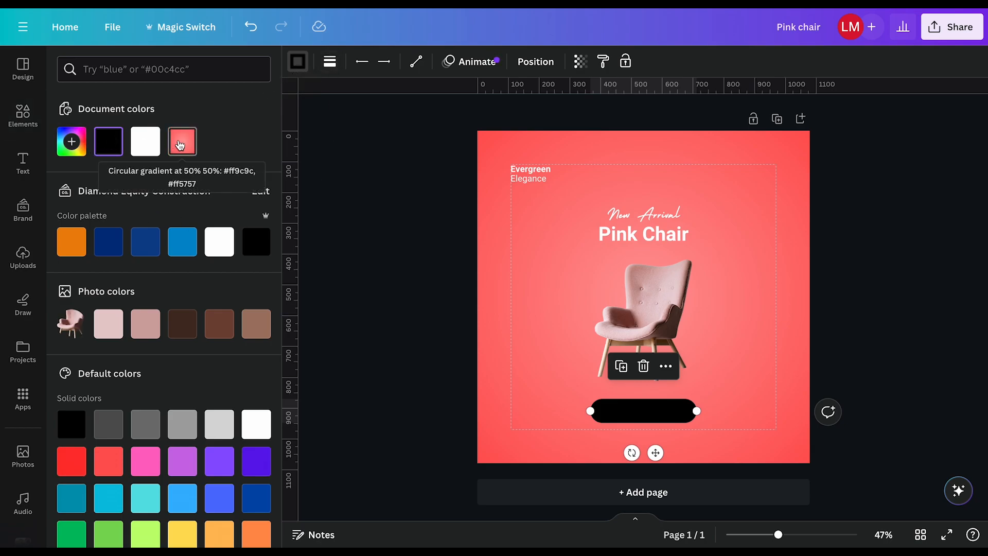
click(72, 141)
text(#FF)
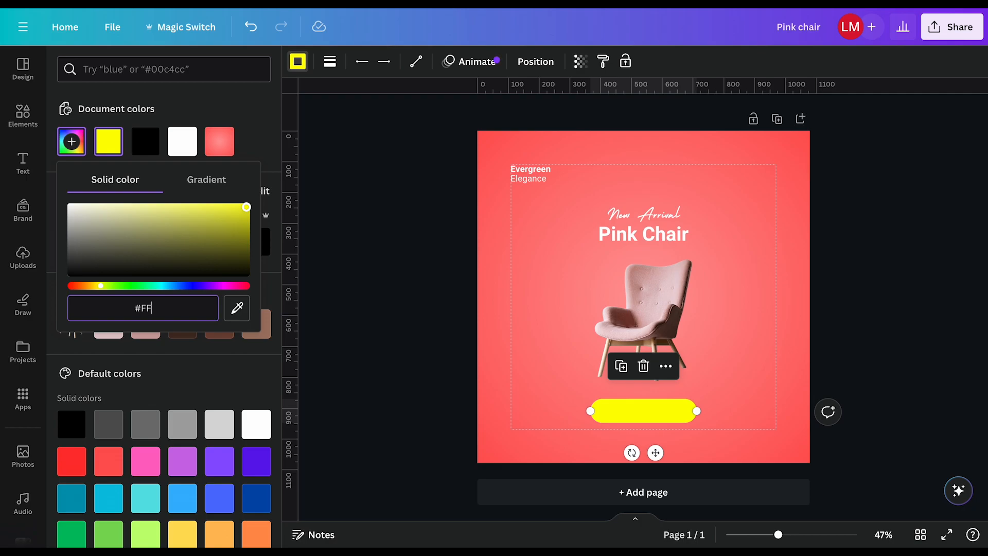
text(4444)
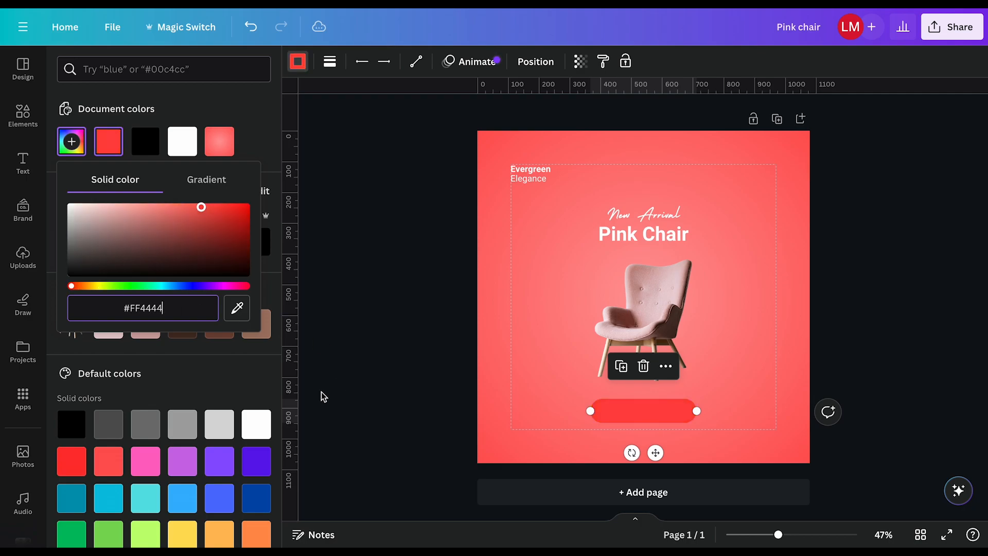
key(Return)
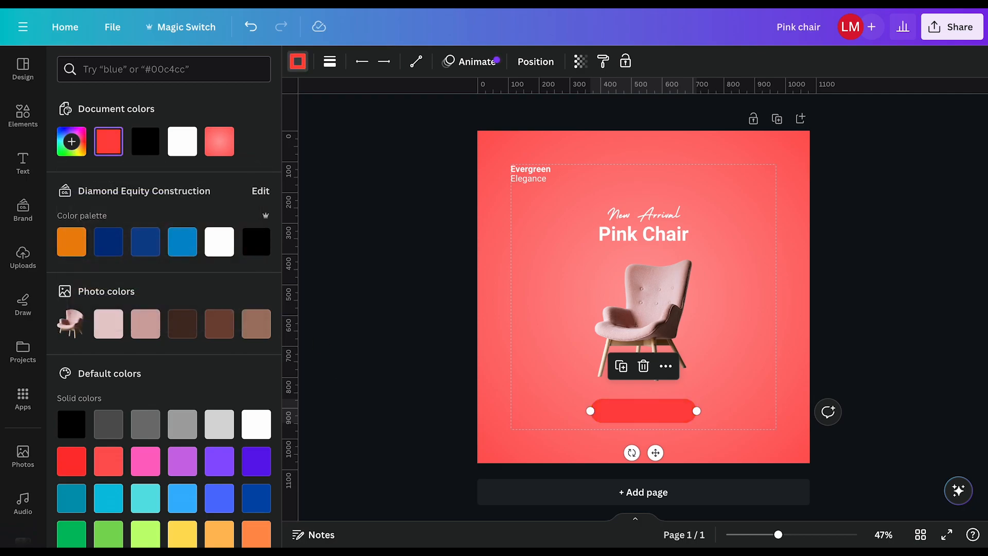
key(Escape)
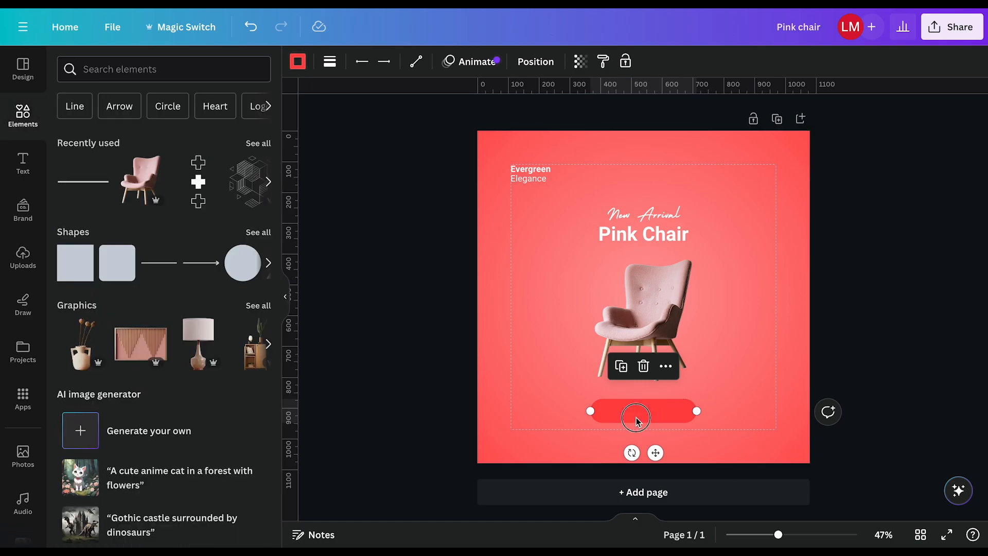
drag(656, 452, 656, 449)
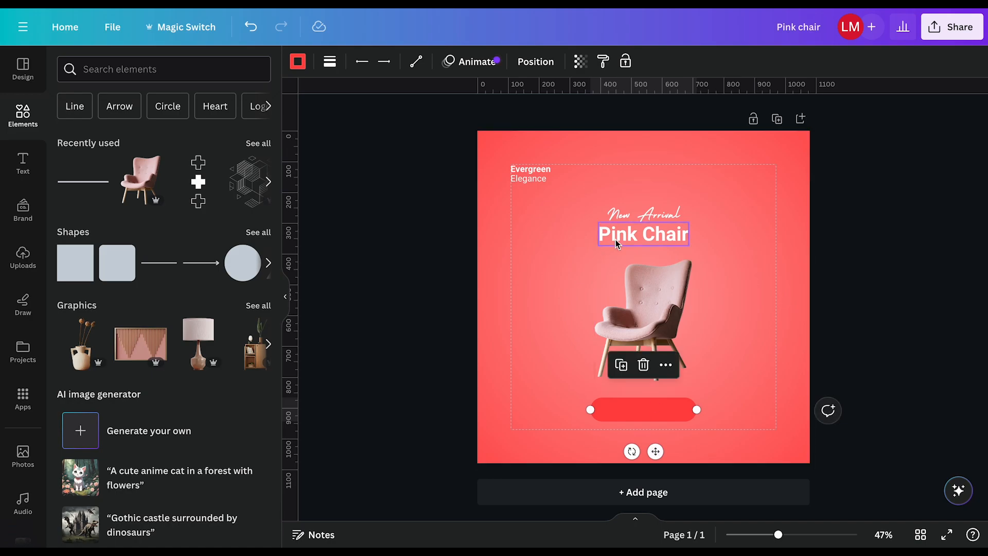
- Add a subheading text box and centre it on the red pill-shaped button
click(24, 162)
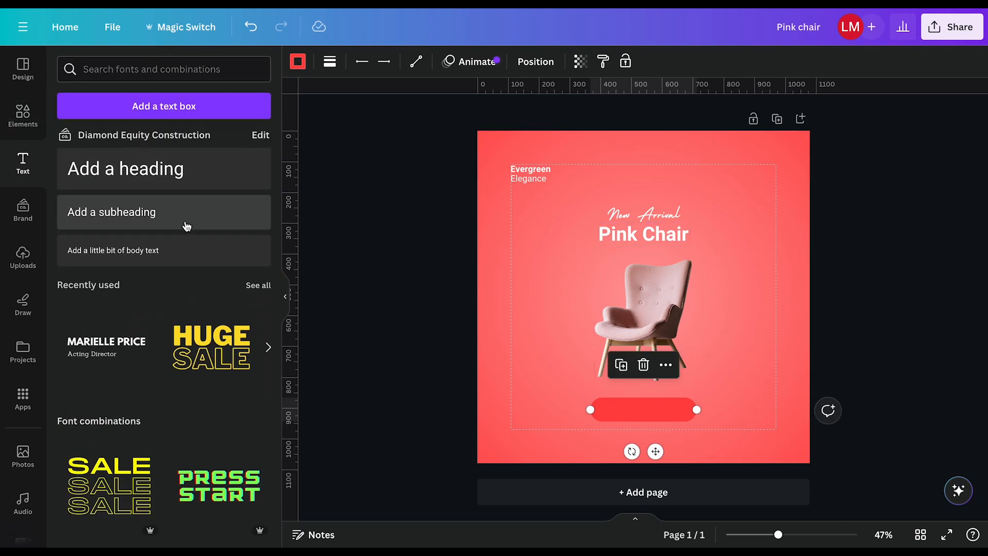
click(126, 211)
drag(656, 460, 653, 443)
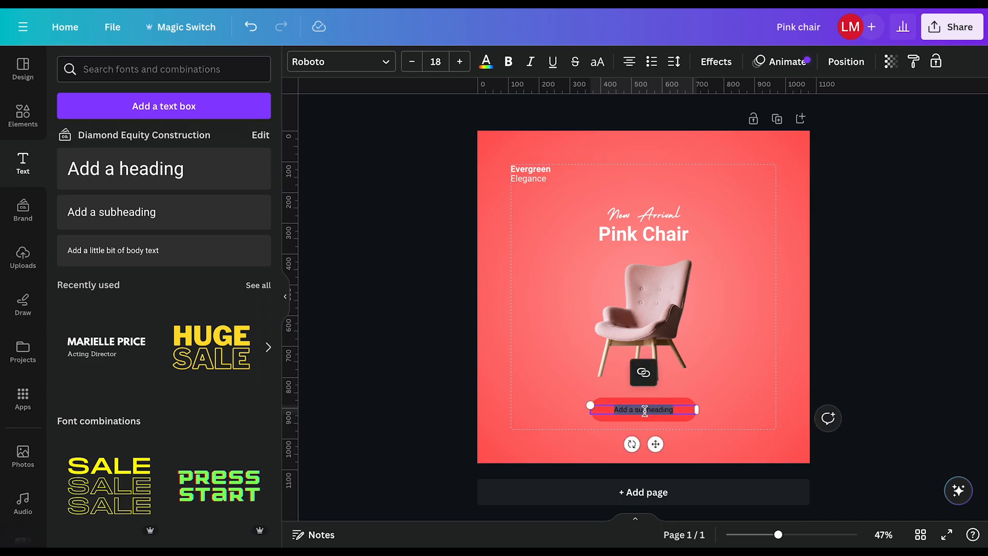
- Select the red pill-shaped button and check its horizontal centring on the page in its position settings
click(727, 402)
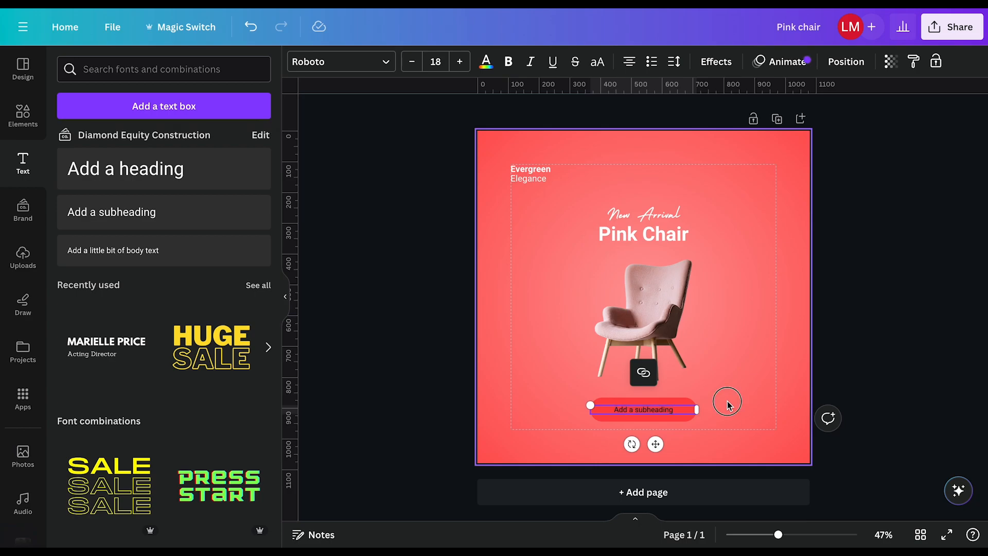
click(687, 401)
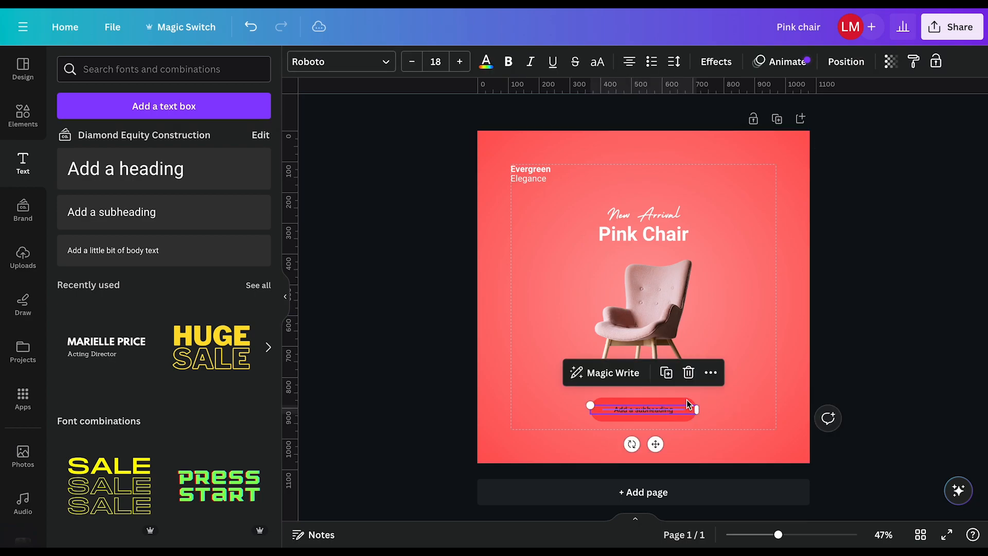
click(687, 399)
click(539, 66)
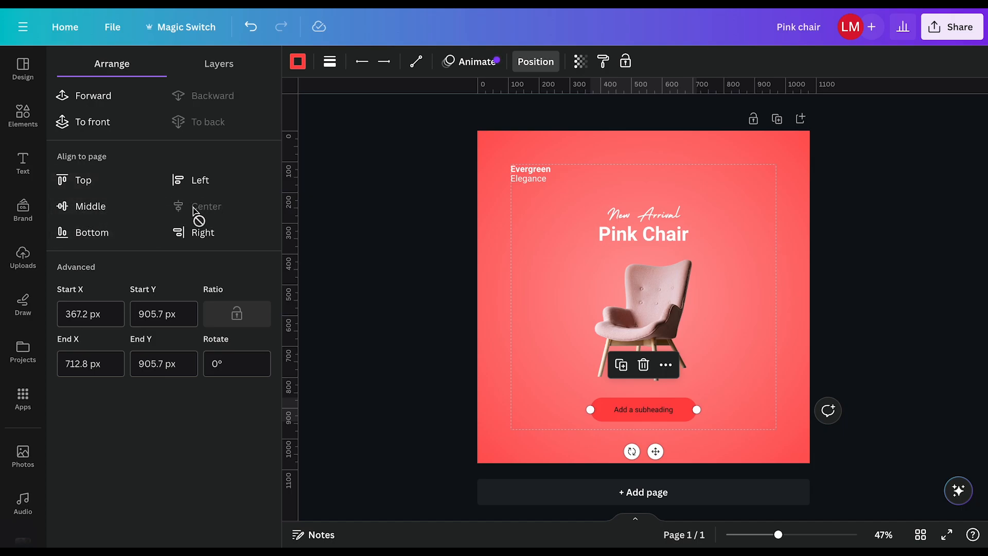
- Replace the placeholder text on the red button with "Order Now" and make it bold
click(623, 409)
click(623, 410)
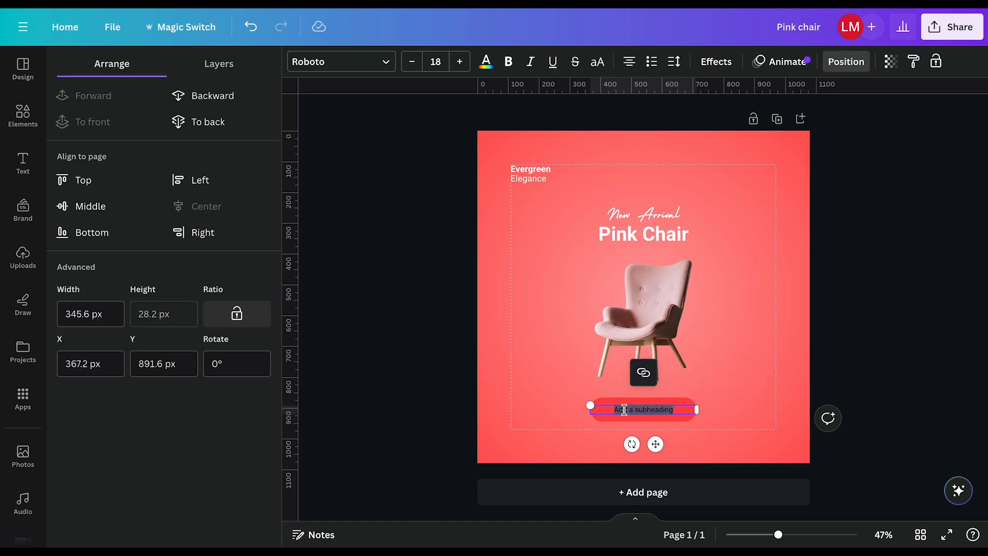
text(Order Now)
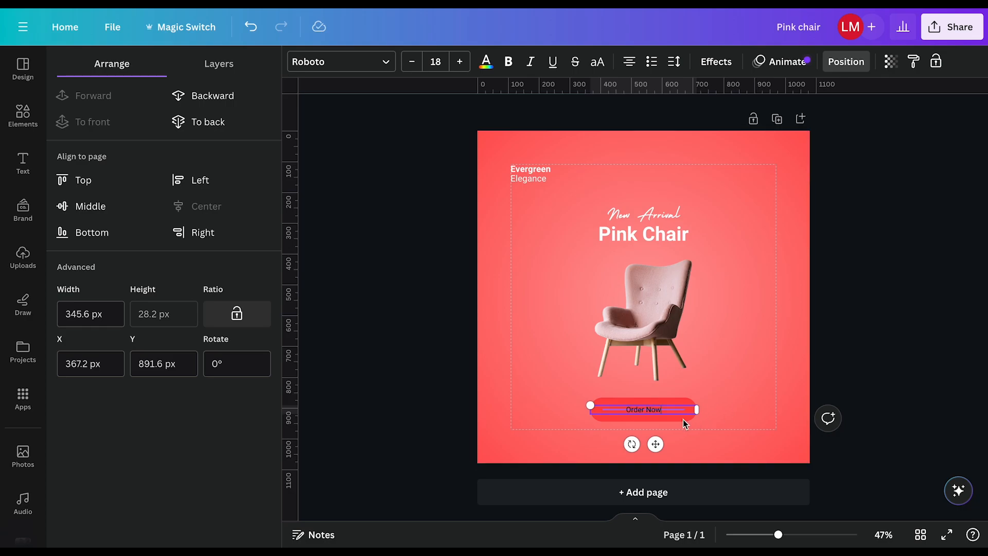
key(ctrl+a)
click(508, 66)
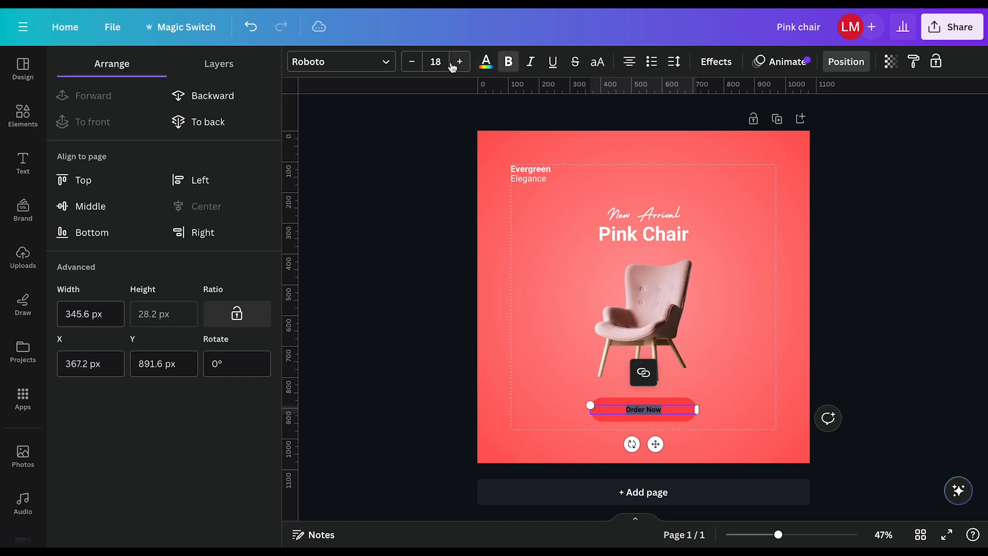
- Enlarge the "Order Now" text to font size 27 and recolour it white
click(460, 62)
click(461, 61)
click(461, 62)
click(461, 62)
click(462, 62)
click(462, 62)
click(462, 62)
click(461, 63)
click(461, 61)
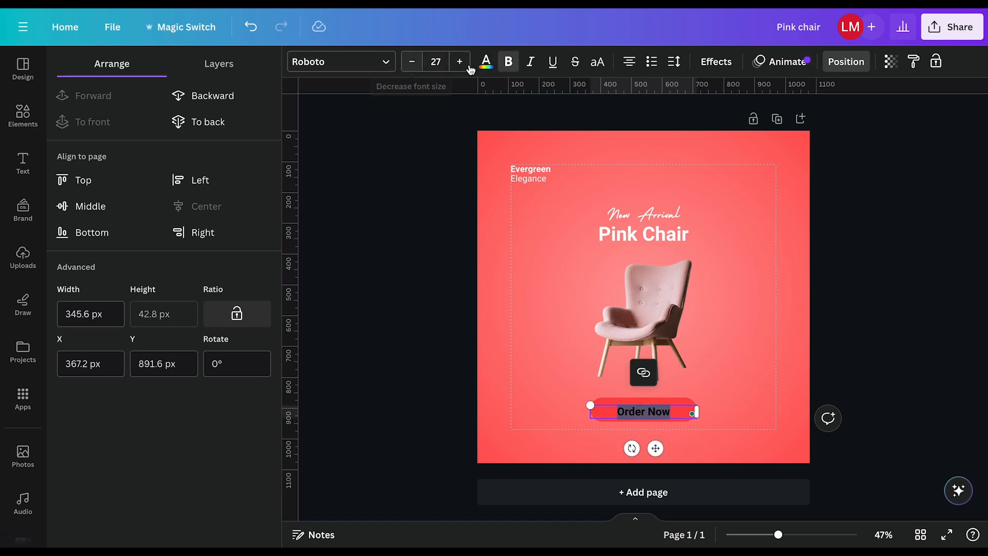
click(486, 61)
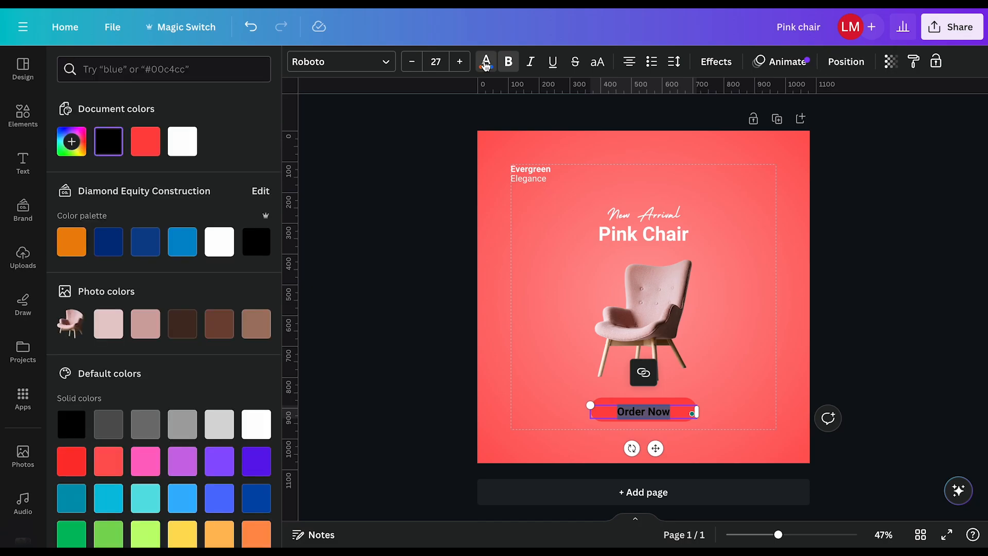
click(183, 141)
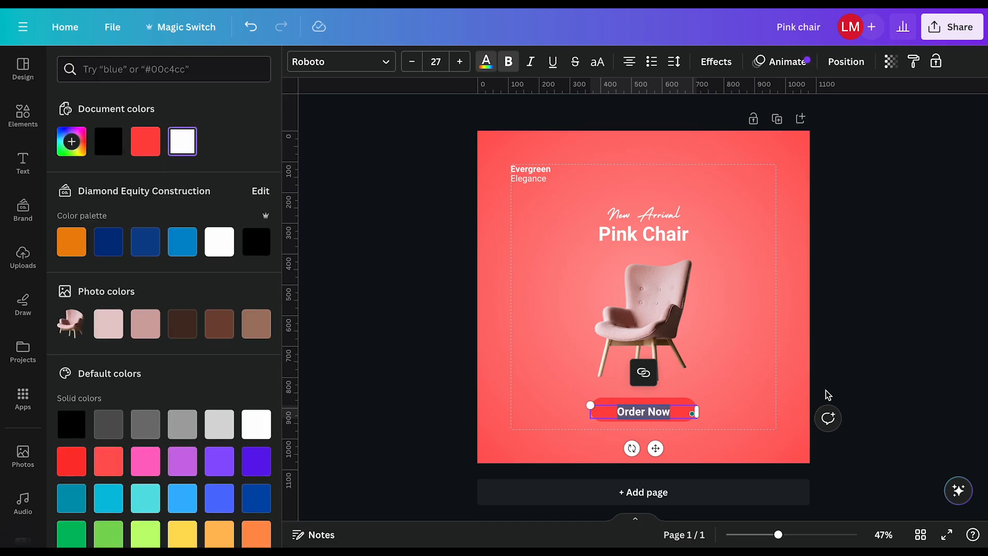
click(851, 331)
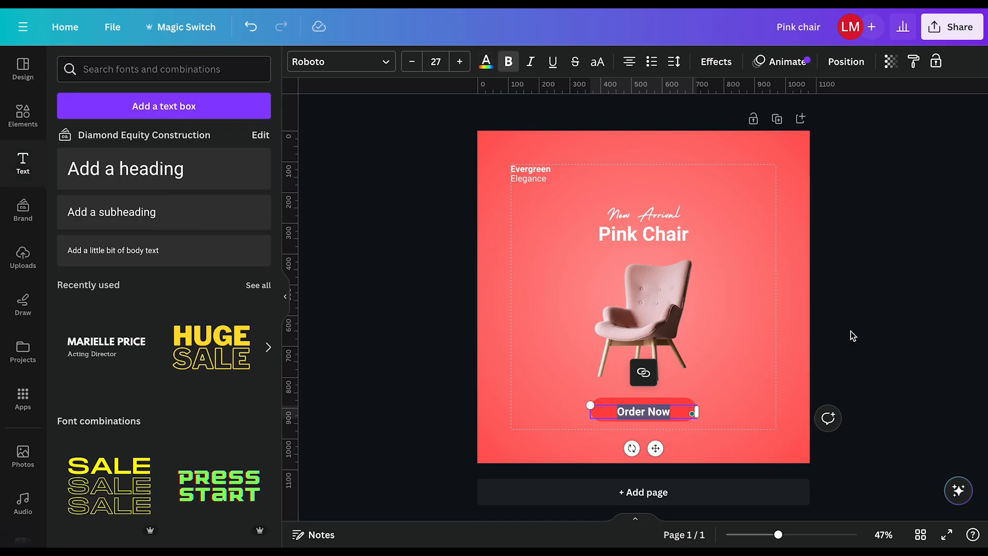
- Nudge the "Order Now" text upward to centre it vertically on the red button
click(637, 411)
key(Up)
key(Up)
key(Up)
key(Up)
key(Up)
key(Up)
key(Up)
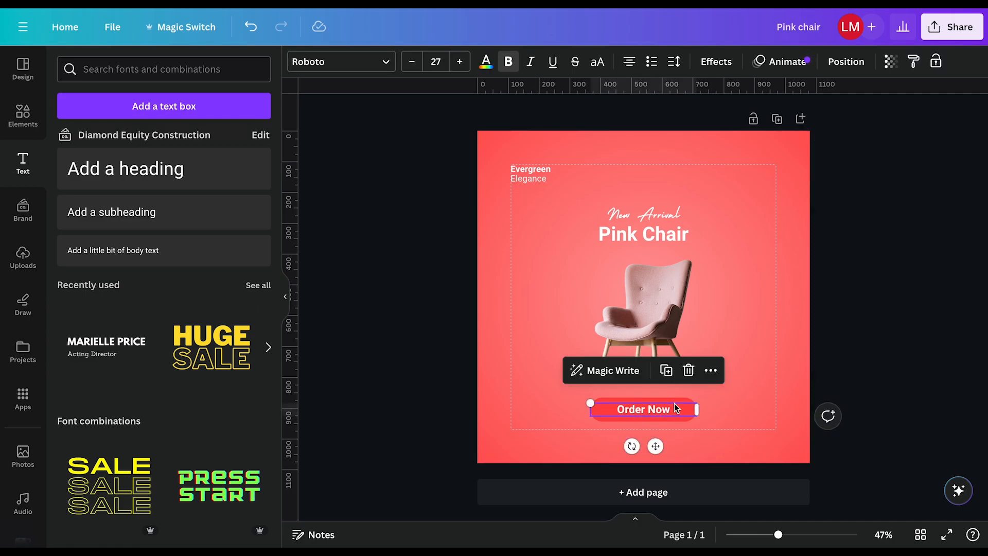
key(Down)
- Reduce the "Order Now" text to font size 23 and shift it slightly down to the button's middle
click(630, 411)
click(412, 64)
click(413, 64)
click(413, 64)
click(413, 63)
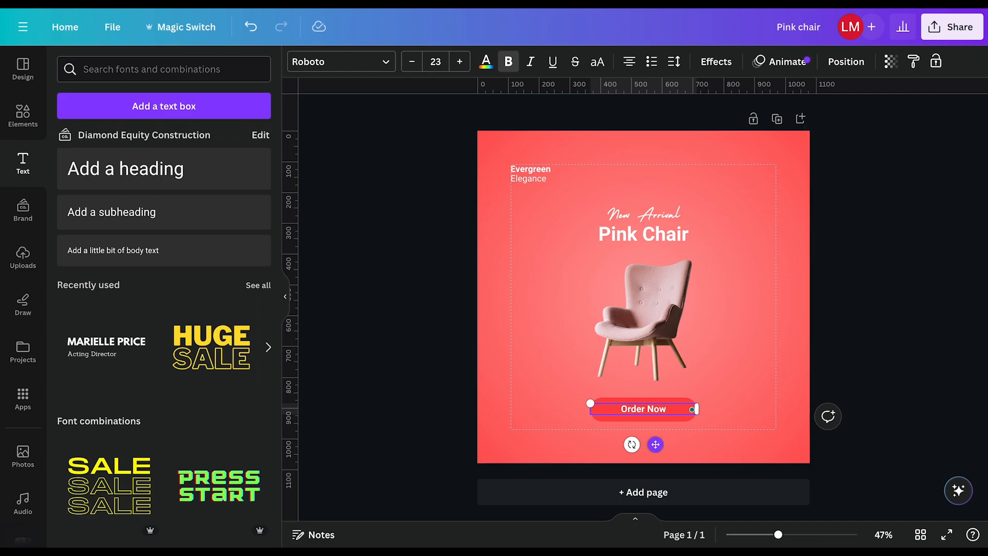
drag(655, 445, 656, 449)
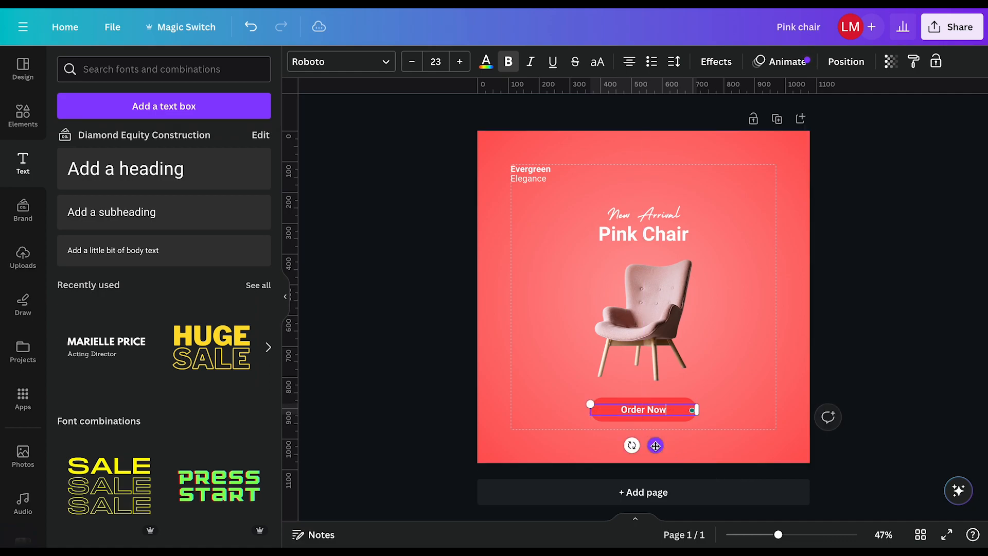
click(737, 399)
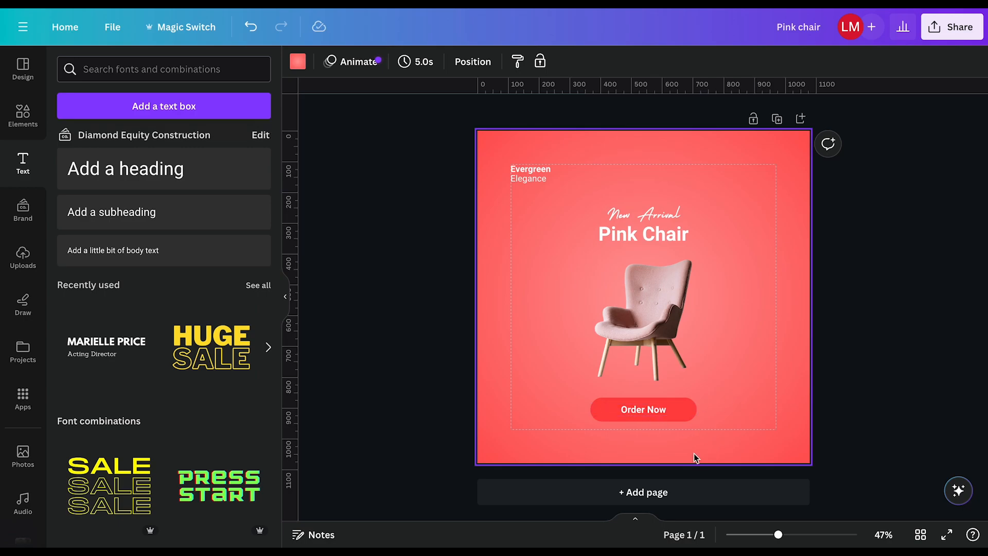
- Align the middles of the "Order Now" text and the red button, and move the pair slightly down
click(635, 410)
drag(635, 409, 635, 399)
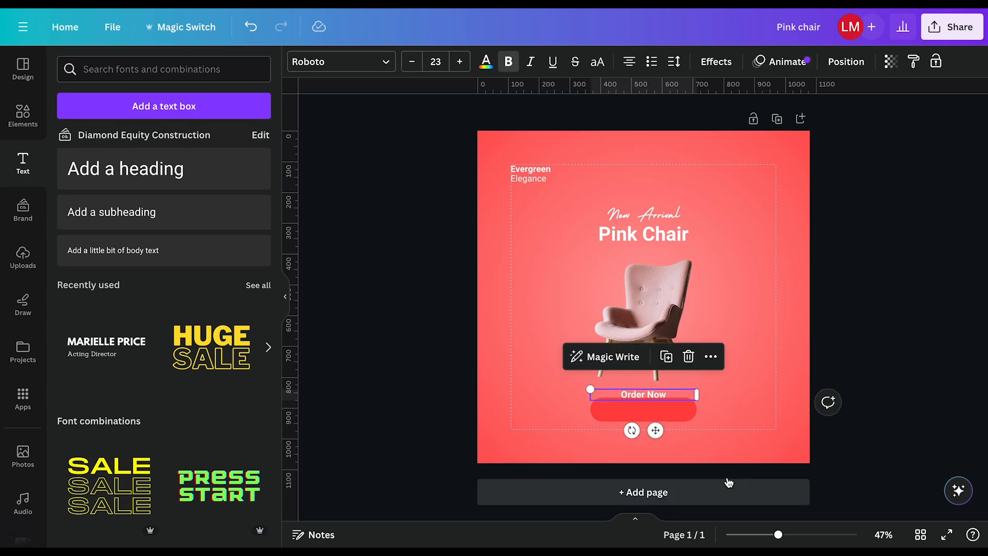
shift+click(620, 412)
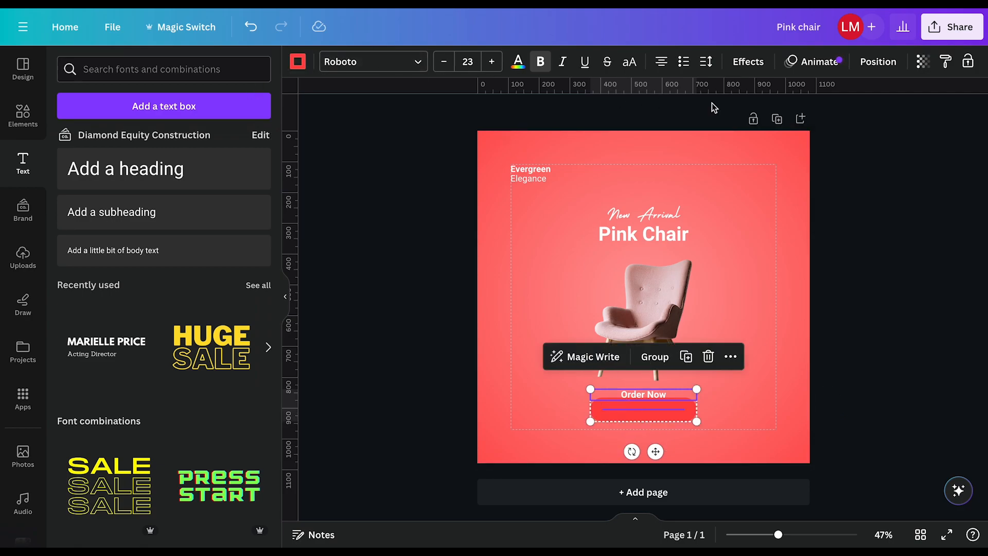
click(878, 62)
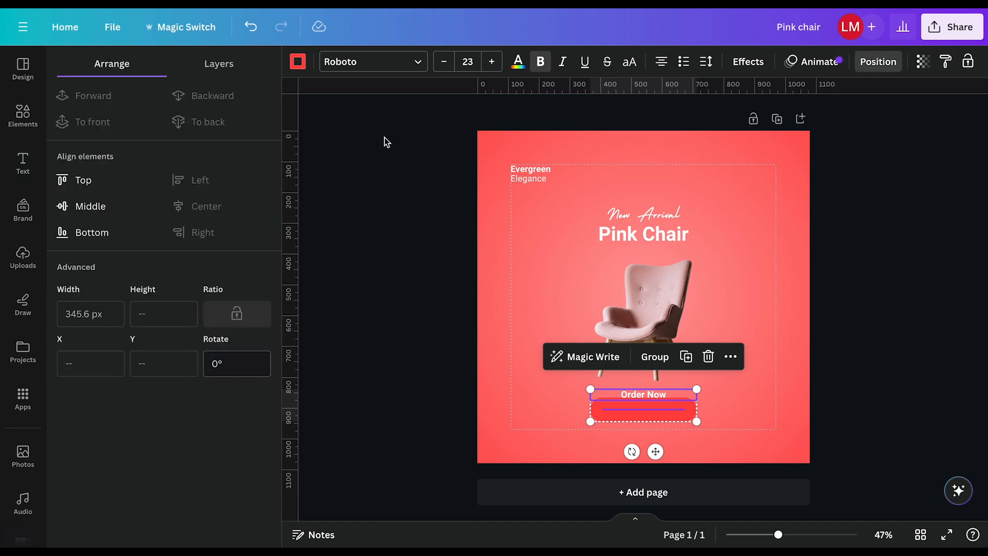
click(81, 208)
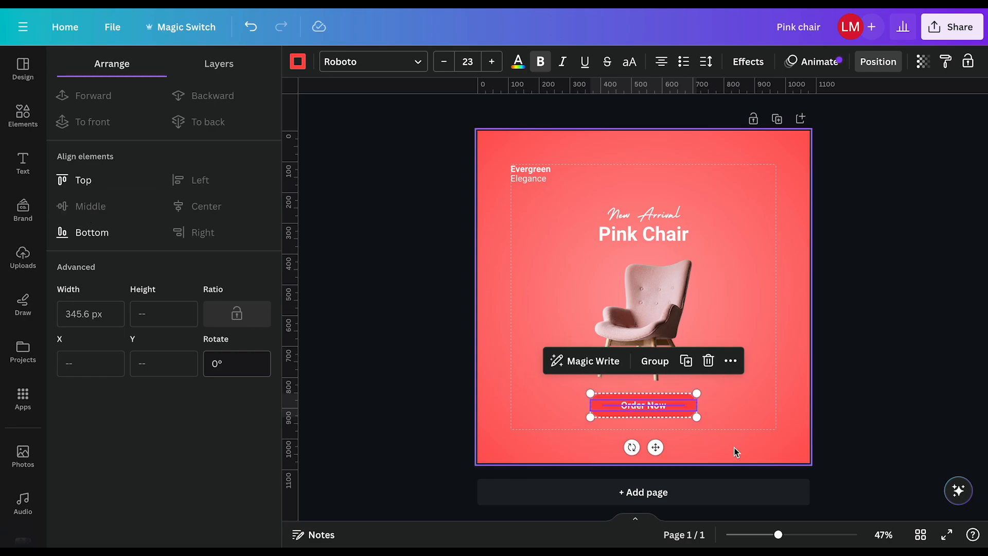
drag(656, 448, 654, 450)
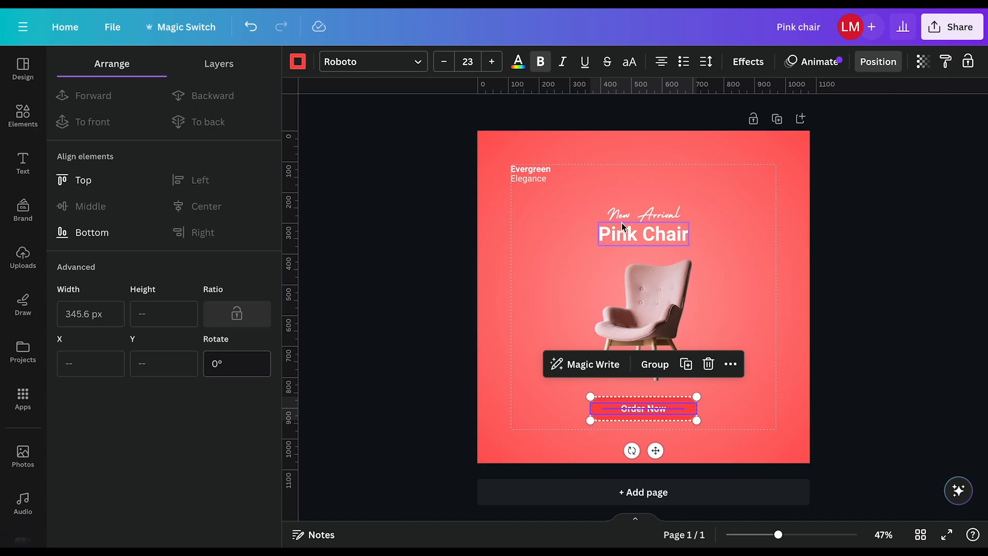
- Select the headings, chair and button together and check their shared centre alignment
drag(617, 150, 677, 447)
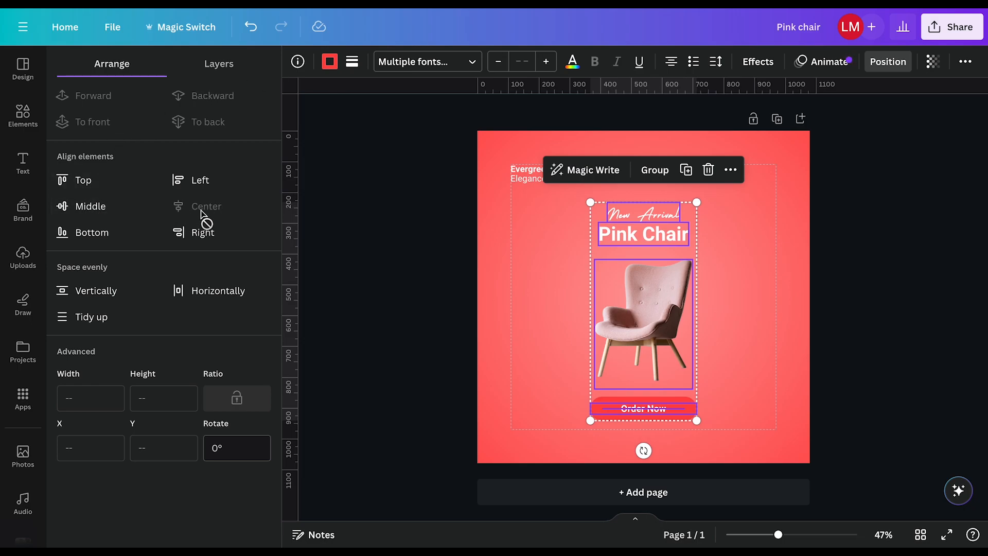
click(700, 394)
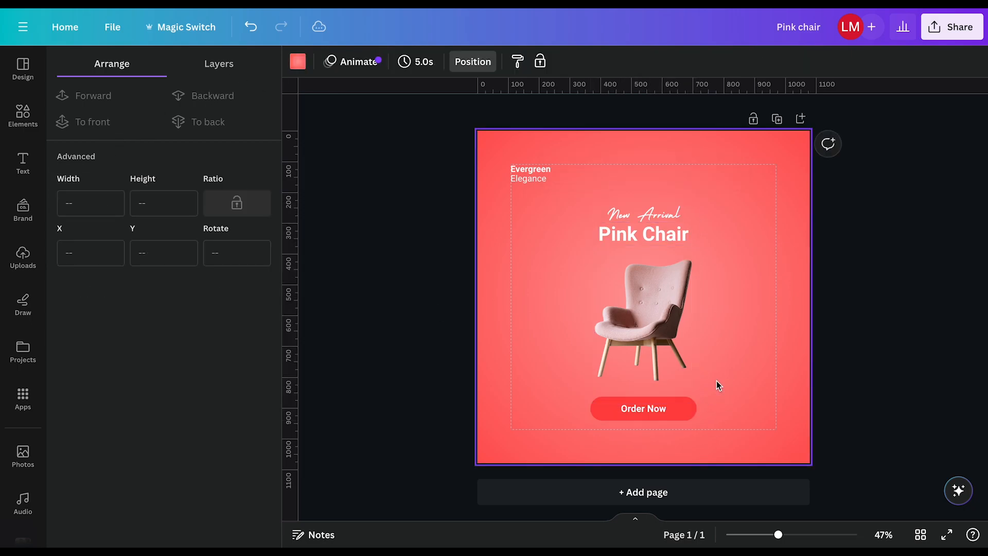
click(640, 412)
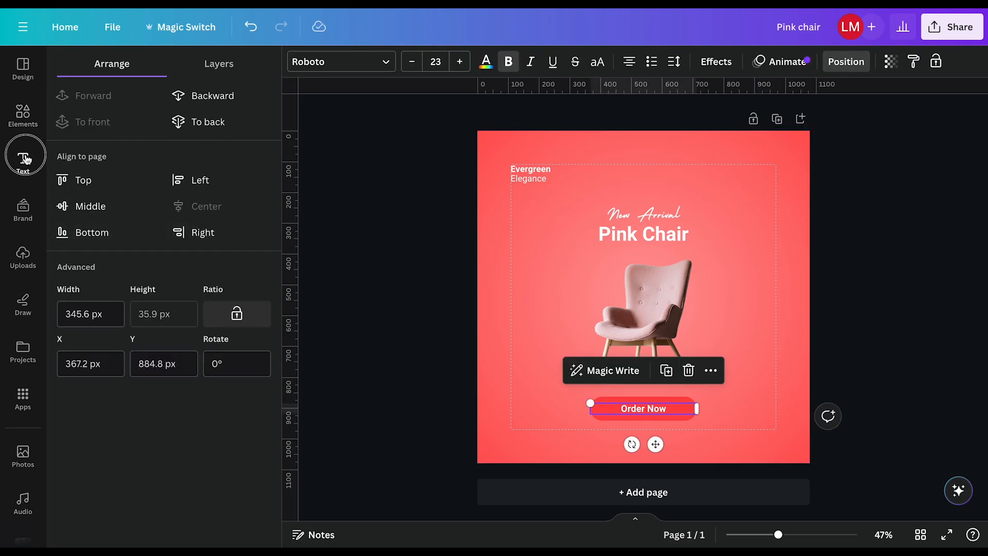
click(23, 163)
click(128, 219)
click(635, 421)
drag(661, 455, 728, 445)
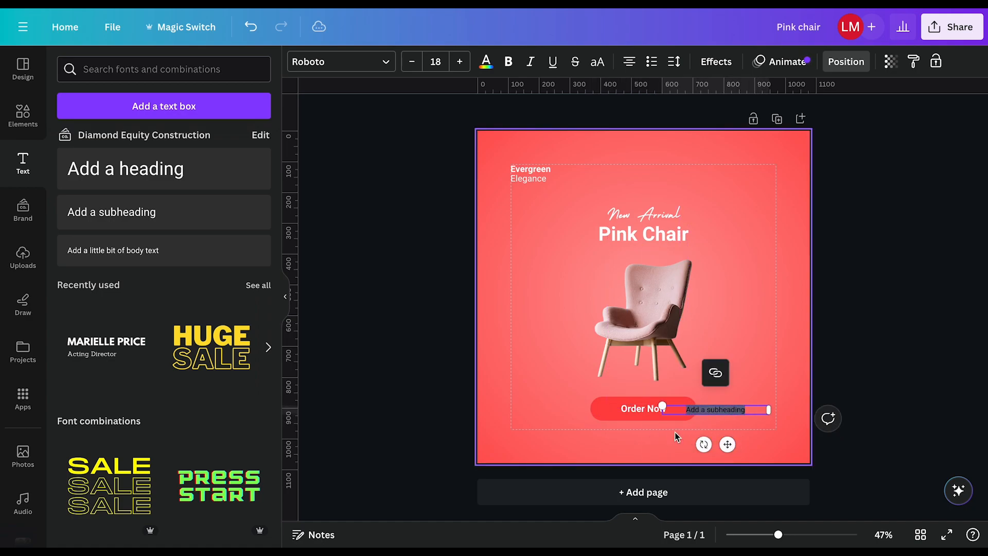
text(www.evergreen.com)
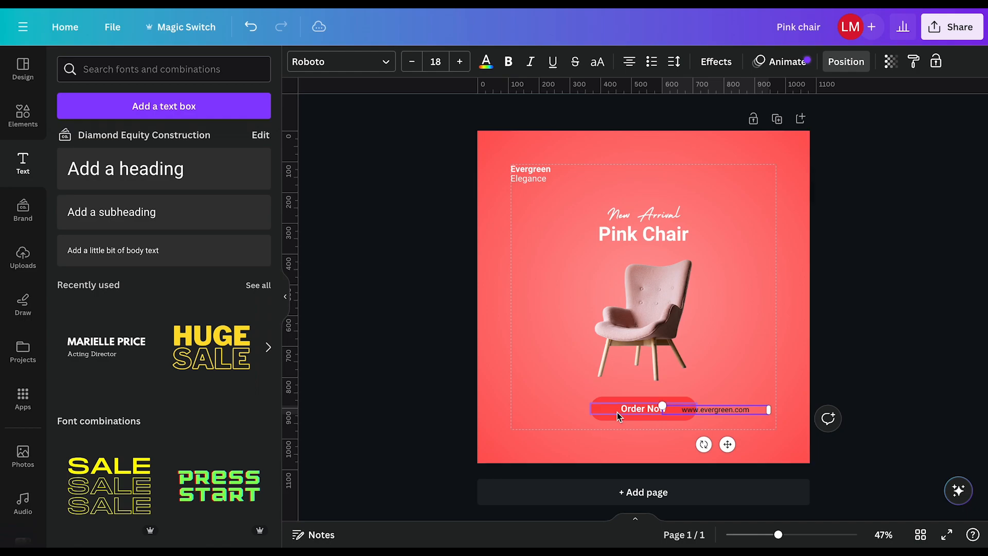
- Recolour the website text white and align it to the right within its text box
key(ctrl+a)
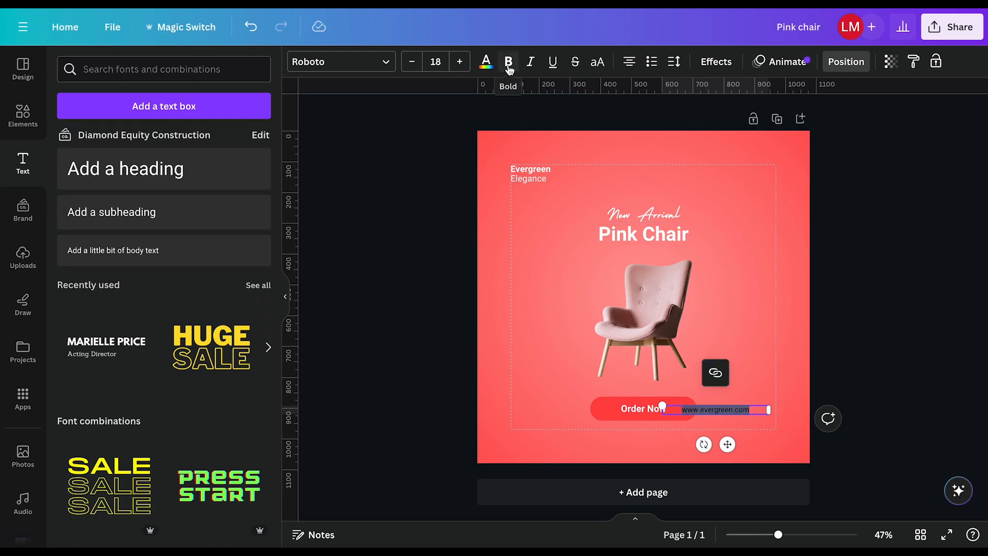
click(485, 63)
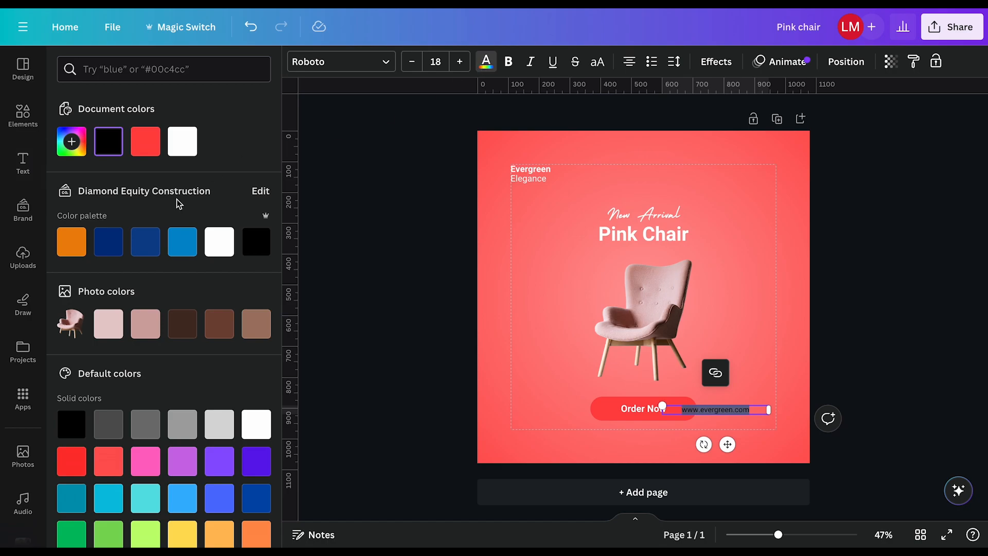
click(181, 150)
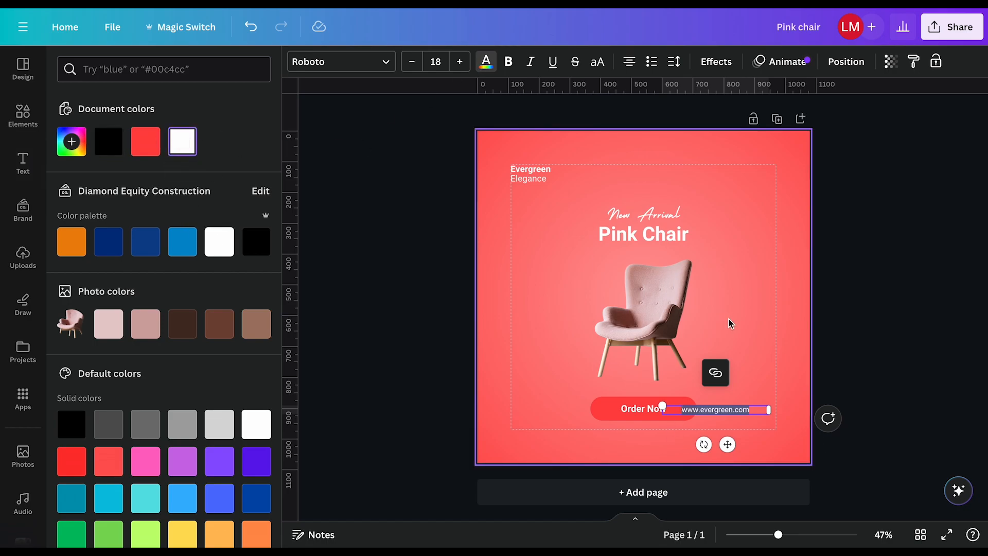
click(630, 65)
click(631, 69)
click(630, 69)
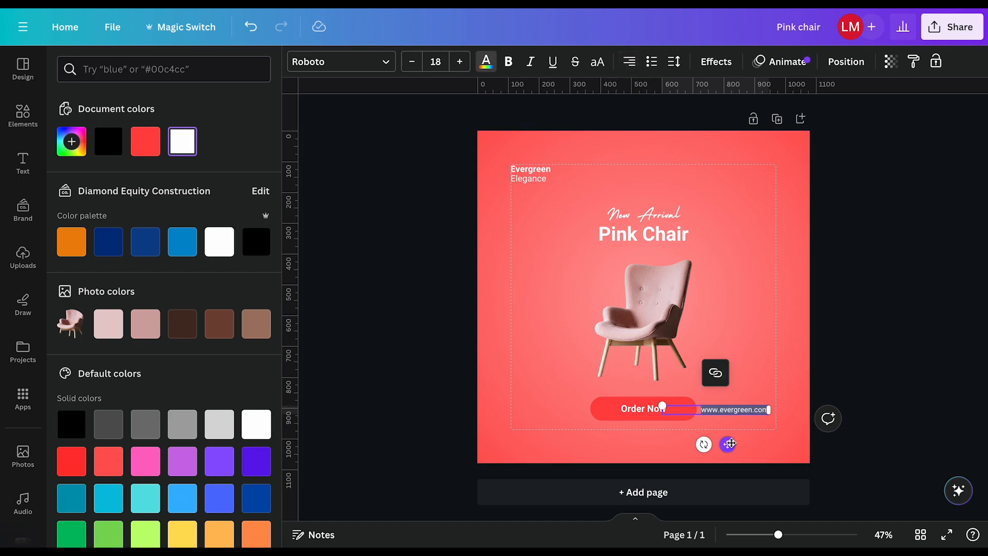
- Move the website text slightly up so it lines up with the "Order Now" text
drag(731, 444, 731, 444)
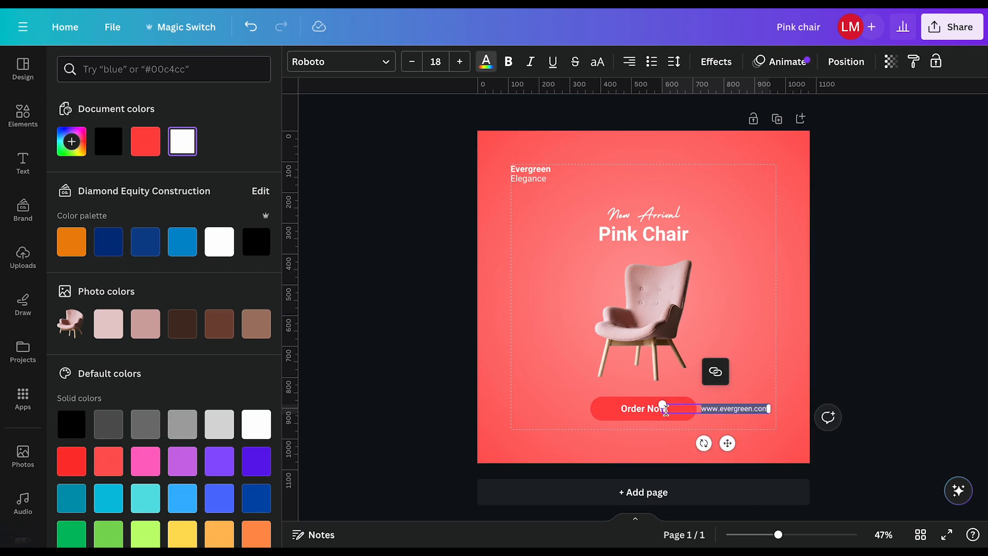
click(814, 367)
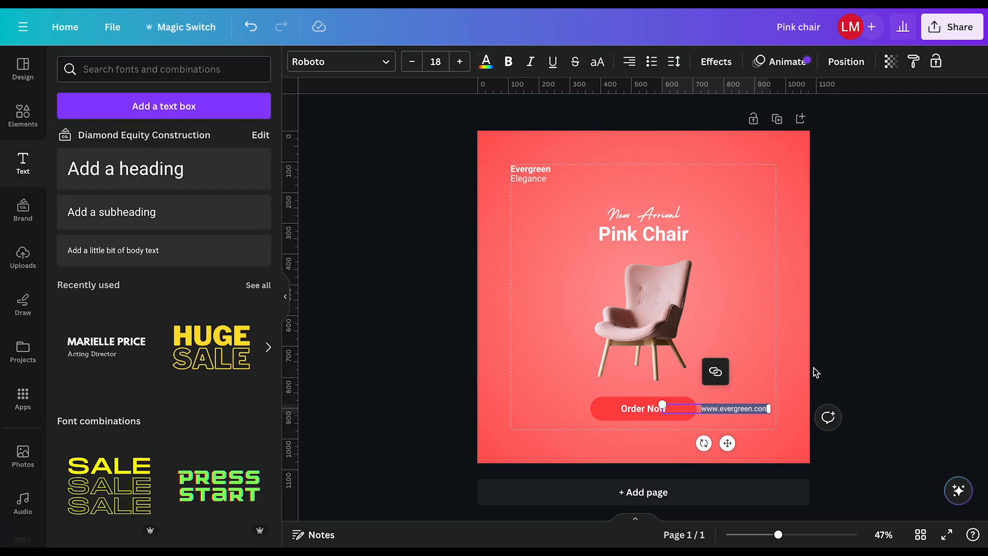
click(730, 415)
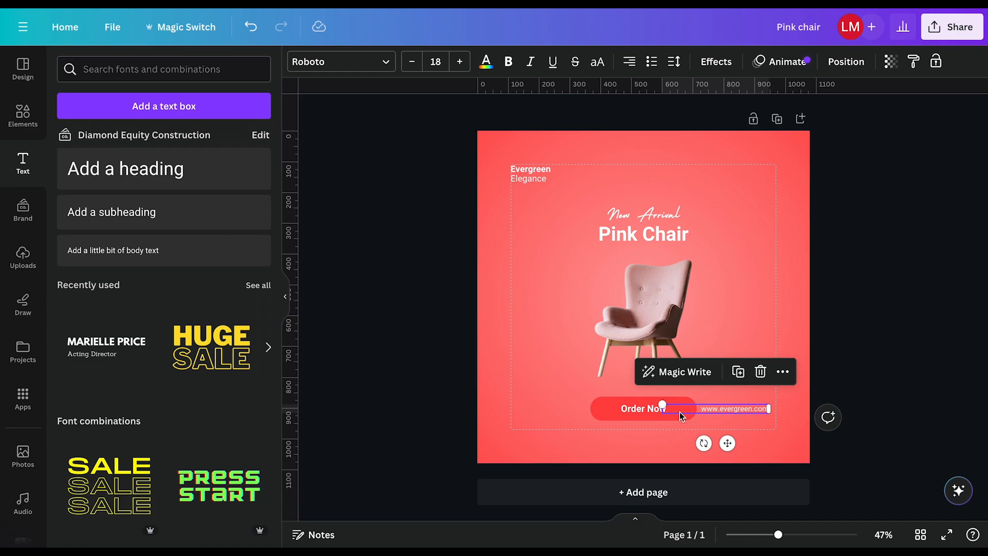
click(617, 413)
click(616, 404)
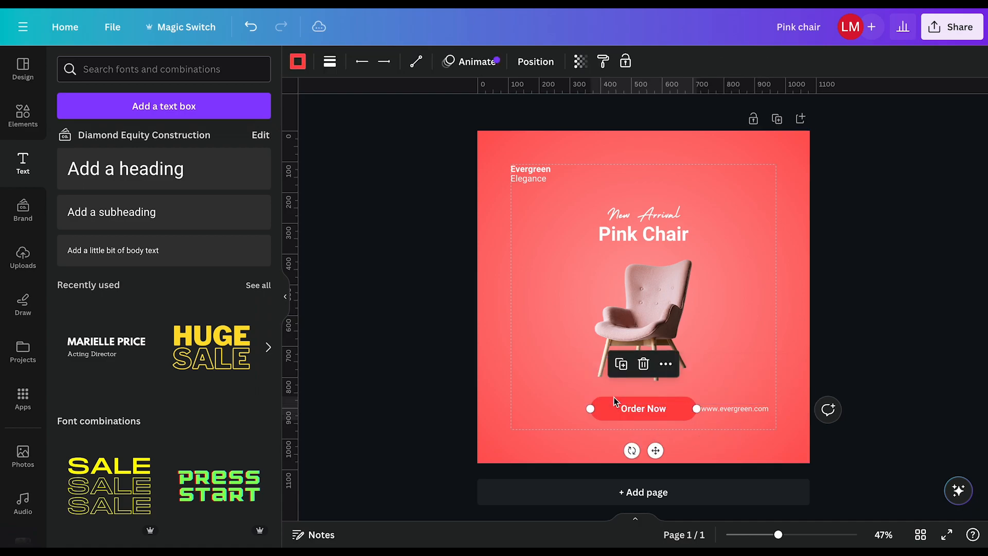
click(608, 409)
click(617, 402)
drag(696, 411, 688, 412)
key(ctrl+z)
key(ctrl+z)
click(723, 386)
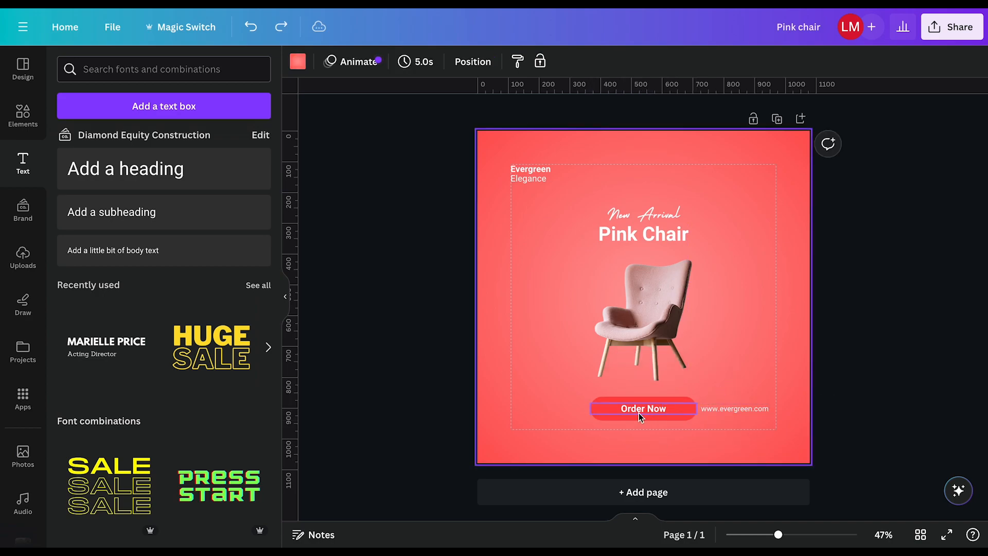
- Shorten the red button shape so it runs from about X 393 px to X 643 px
click(608, 414)
mouse_move(698, 409)
mouse_down()
mouse_move(676, 410)
mouse_move(684, 410)
mouse_up()
click(602, 414)
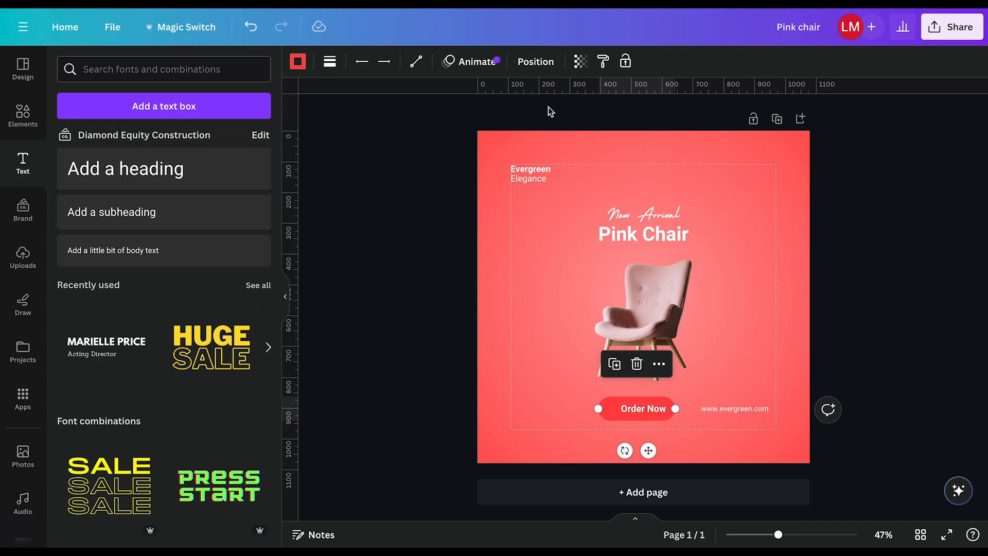
click(536, 61)
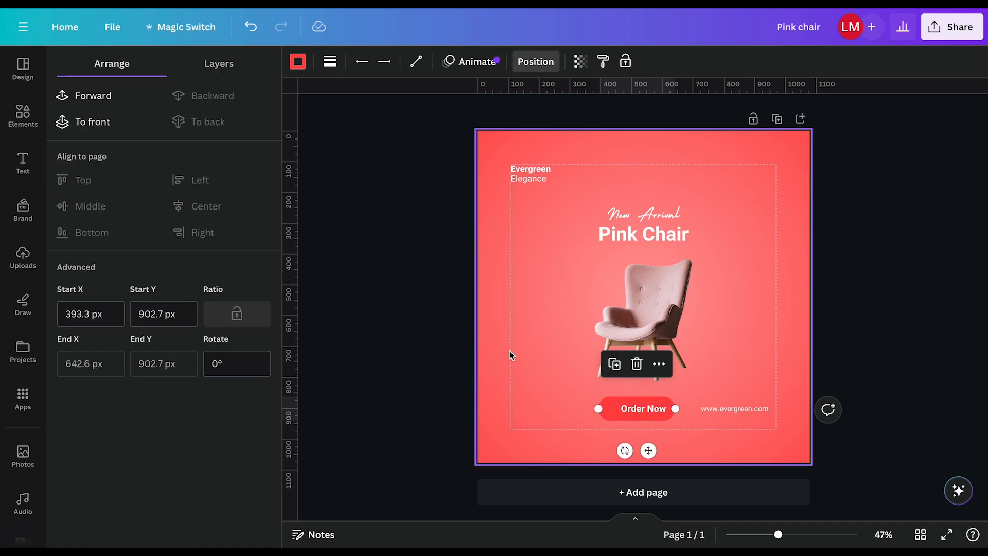
- Try to line up the red button with the "Order Now" text by shifting the button slightly to the right
click(647, 412)
click(647, 411)
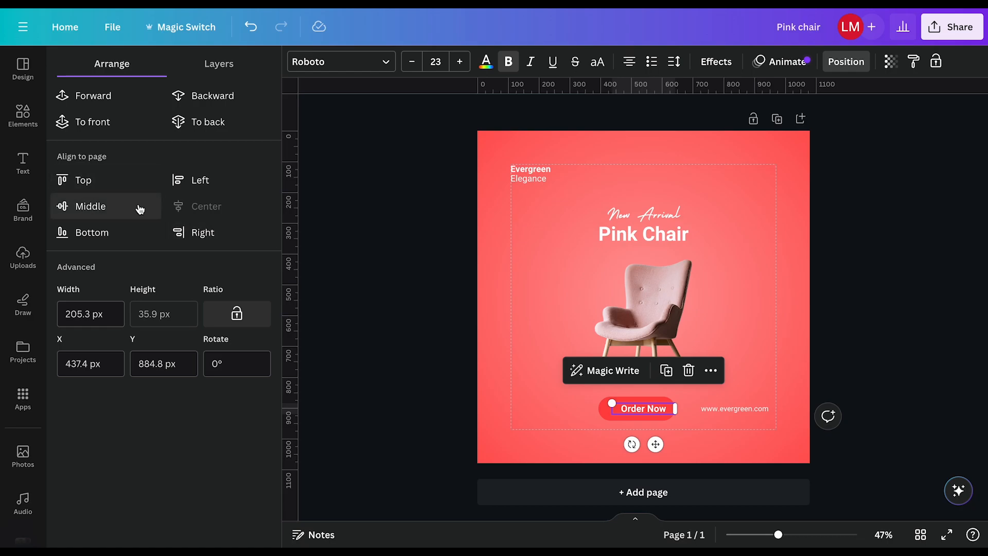
click(653, 418)
click(639, 407)
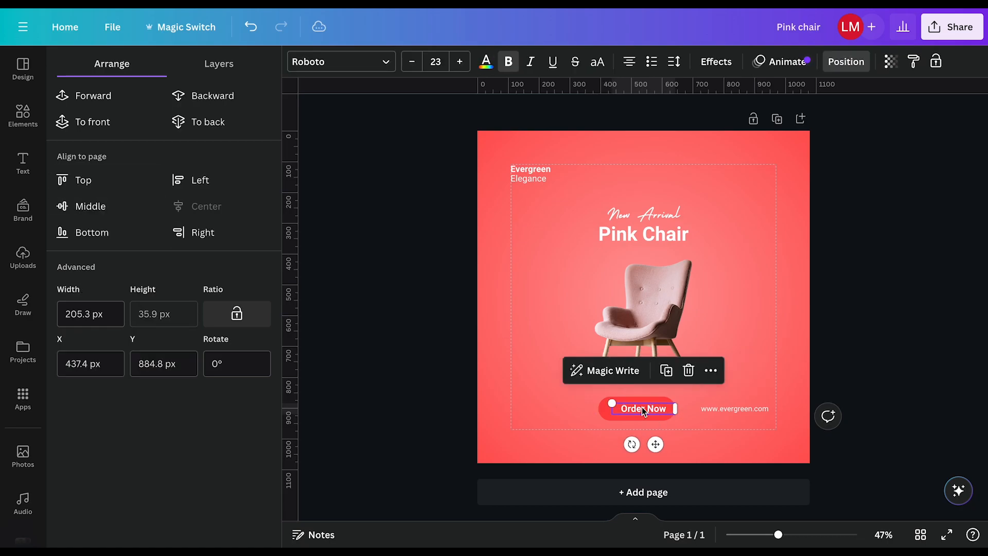
click(641, 408)
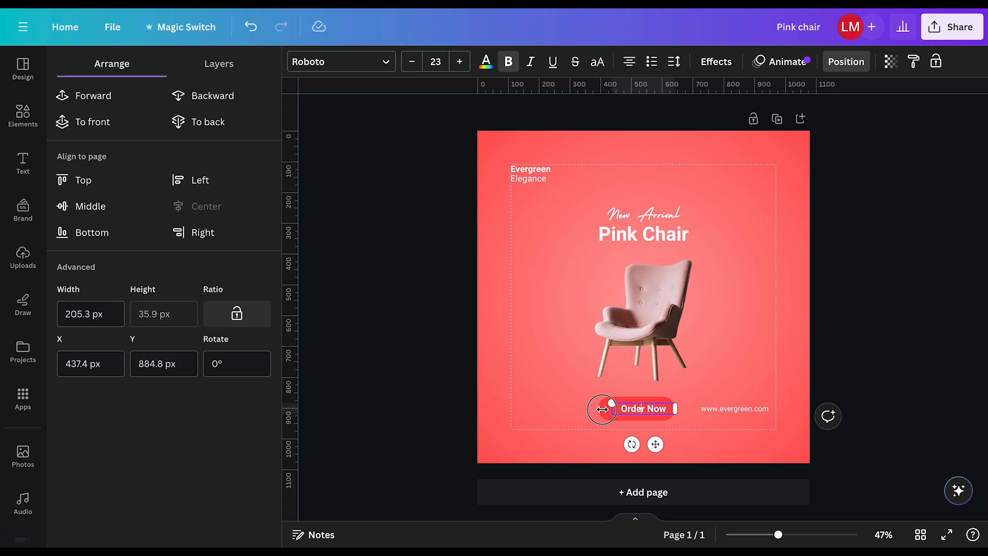
click(606, 413)
click(618, 415)
drag(649, 452, 655, 452)
key(ctrl+z)
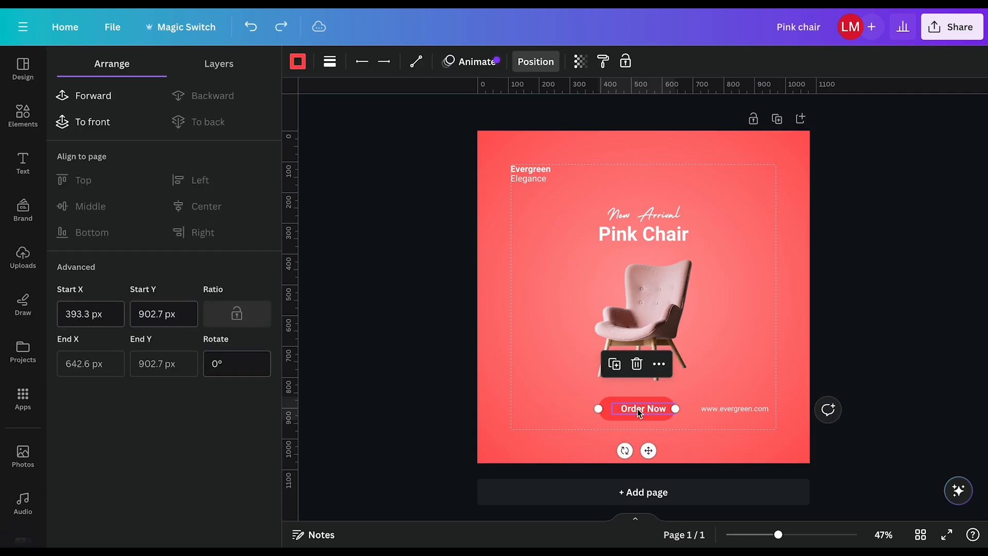
- Move the "Order Now" text left to X 420 px so it sits centred on the shortened red button
click(637, 408)
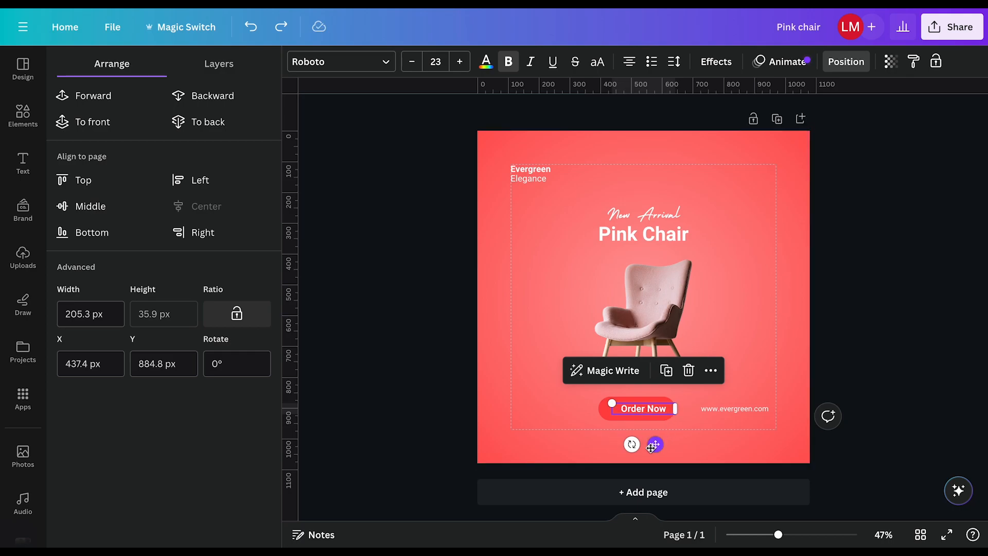
key(Delete)
key(ctrl+z)
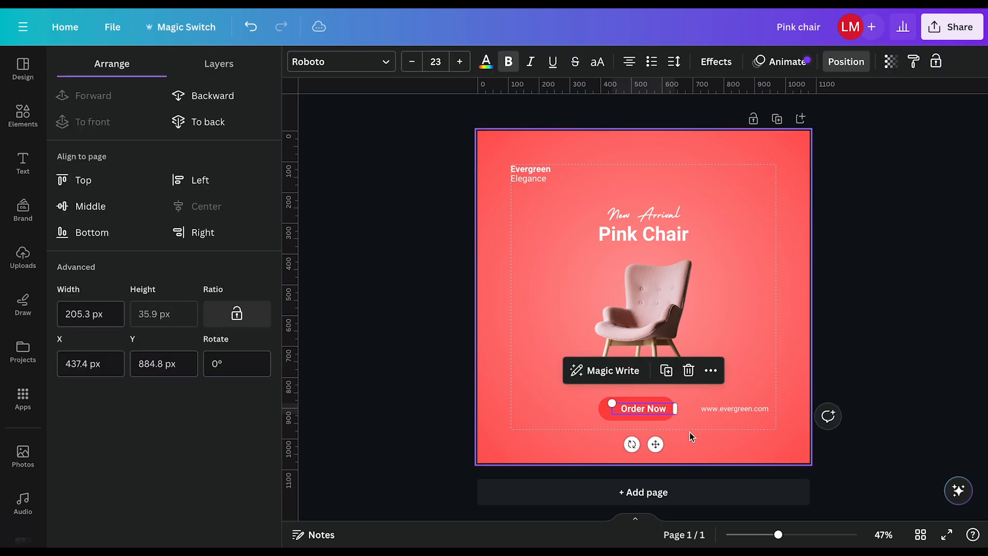
mouse_move(653, 443)
mouse_down()
mouse_move(632, 445)
mouse_move(648, 445)
mouse_up()
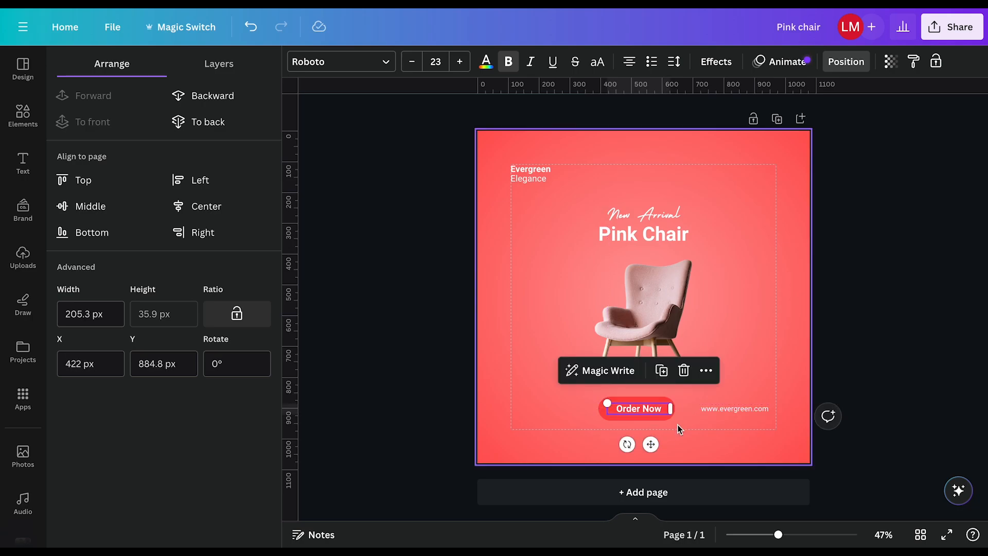
click(682, 424)
click(640, 411)
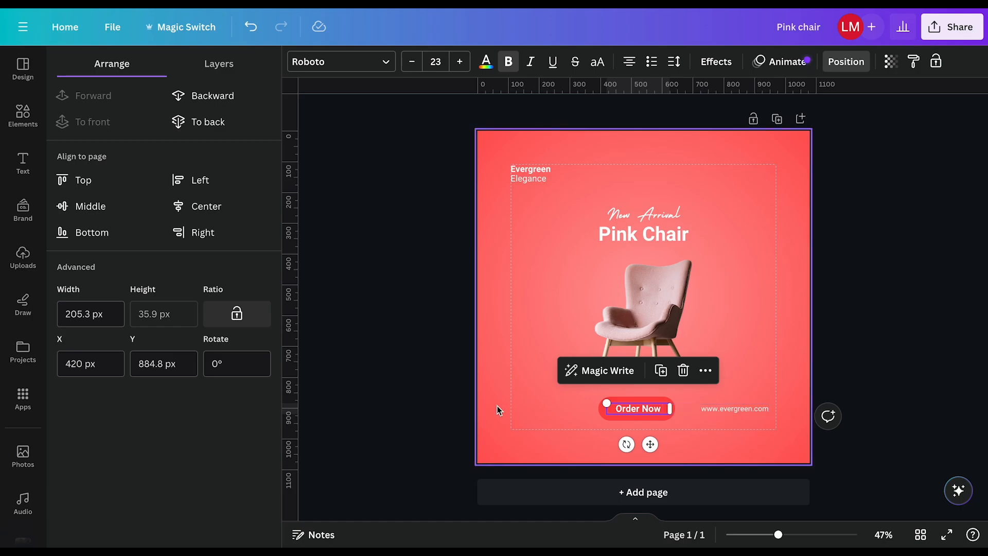
click(521, 411)
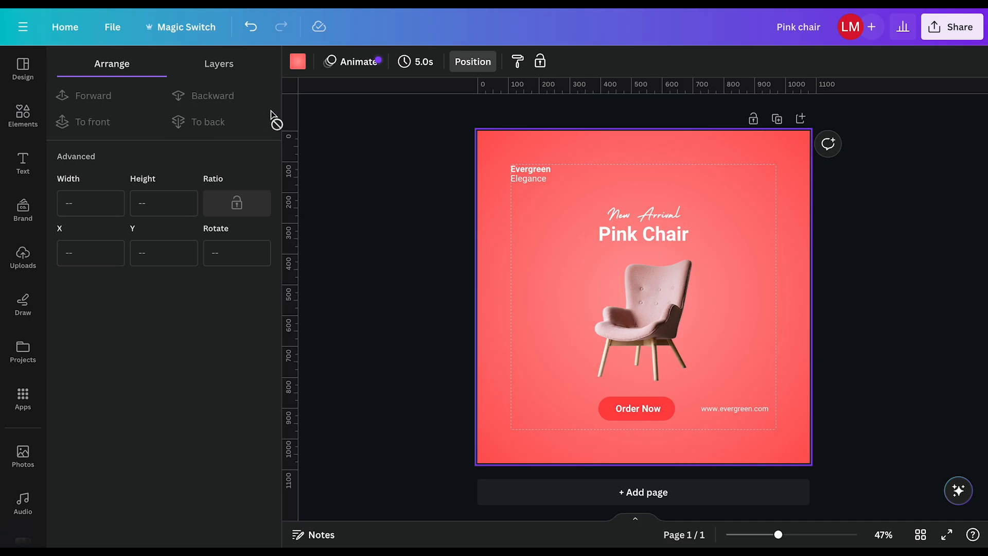
- Search the graphics for "Facebook logo" and add the solid round Facebook logo to the post
click(20, 117)
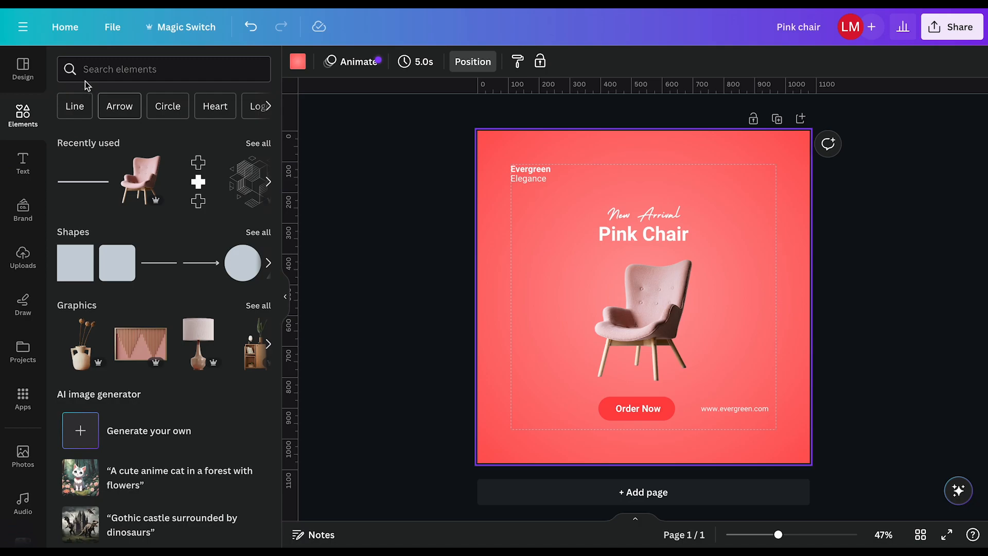
click(99, 67)
text(face)
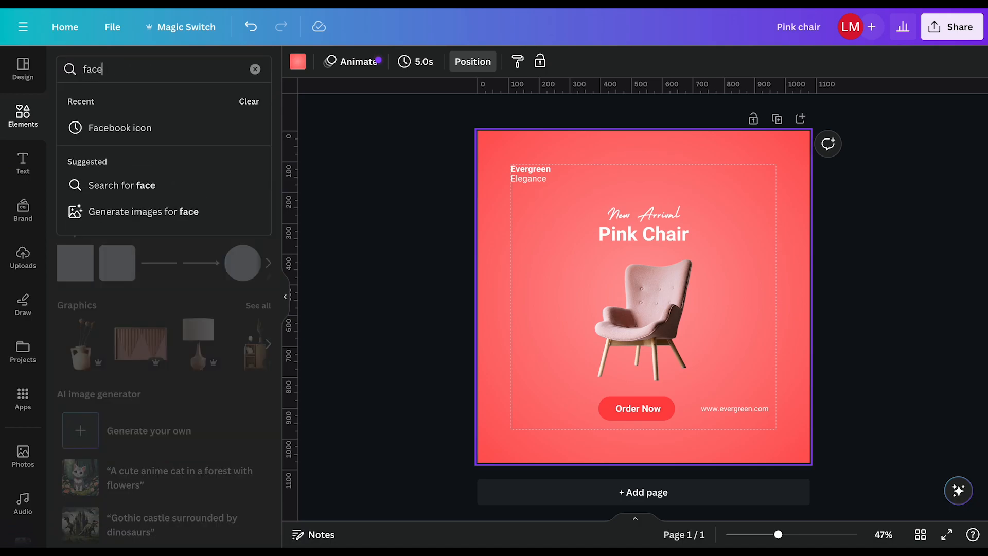
text(book)
key(Return)
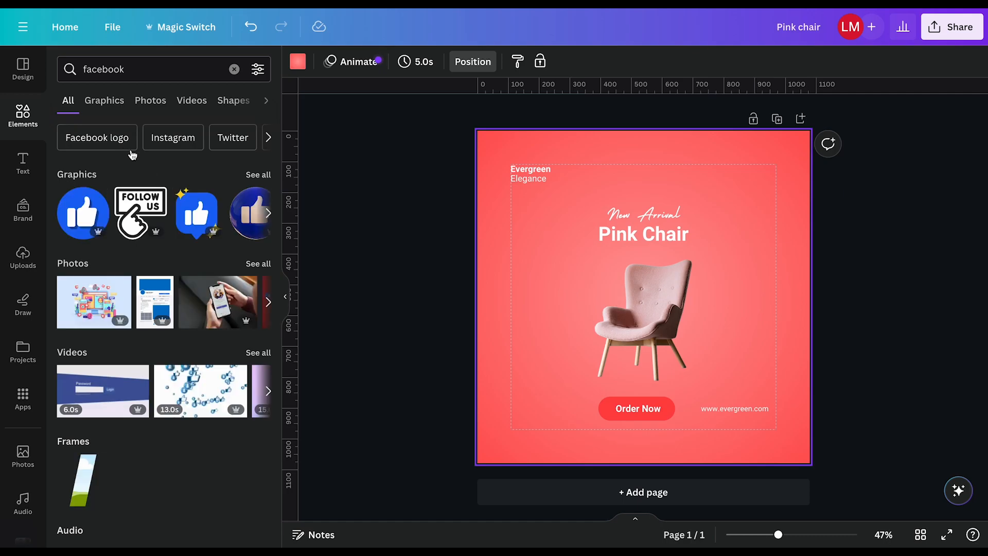
click(106, 138)
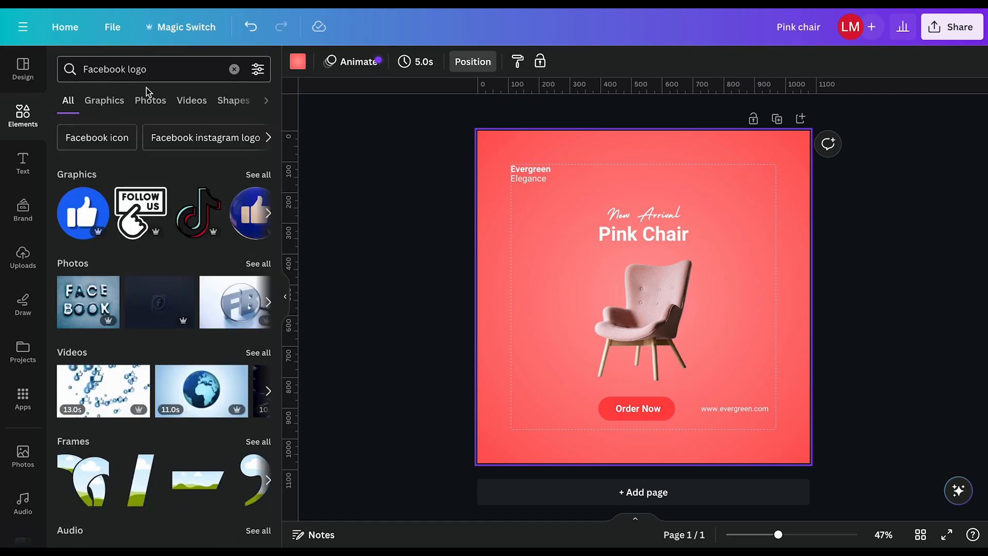
scroll(174, 251, down, 1)
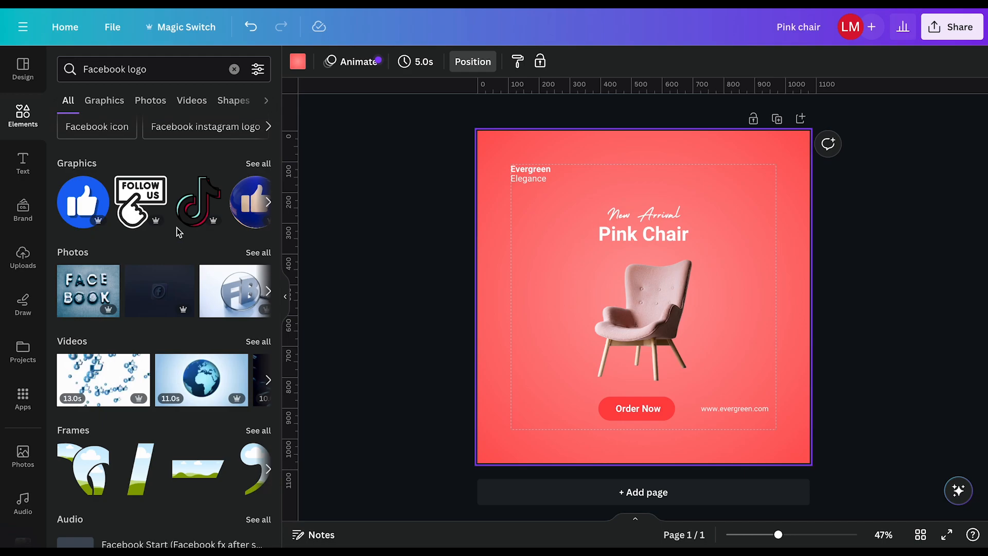
click(258, 164)
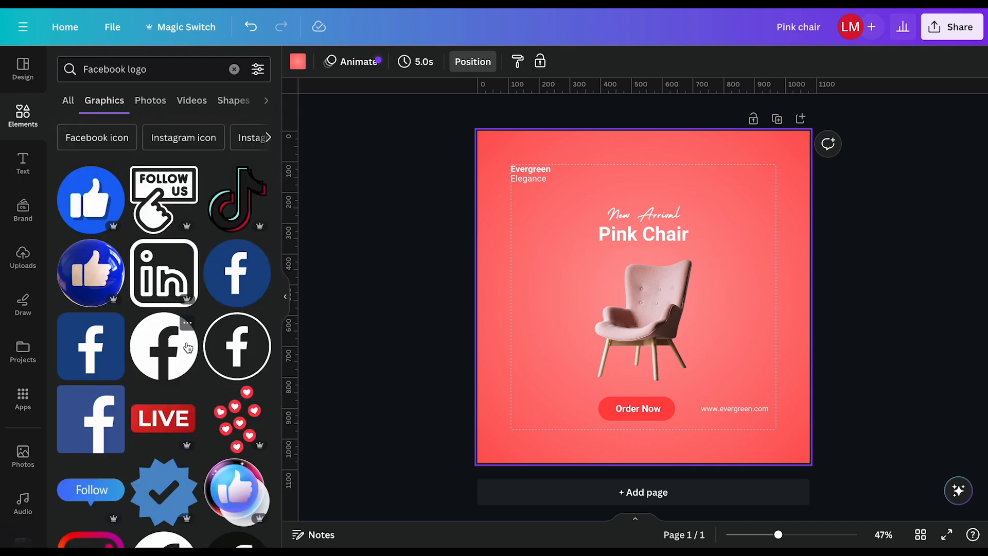
scroll(123, 360, down, 6)
scroll(144, 344, up, 5)
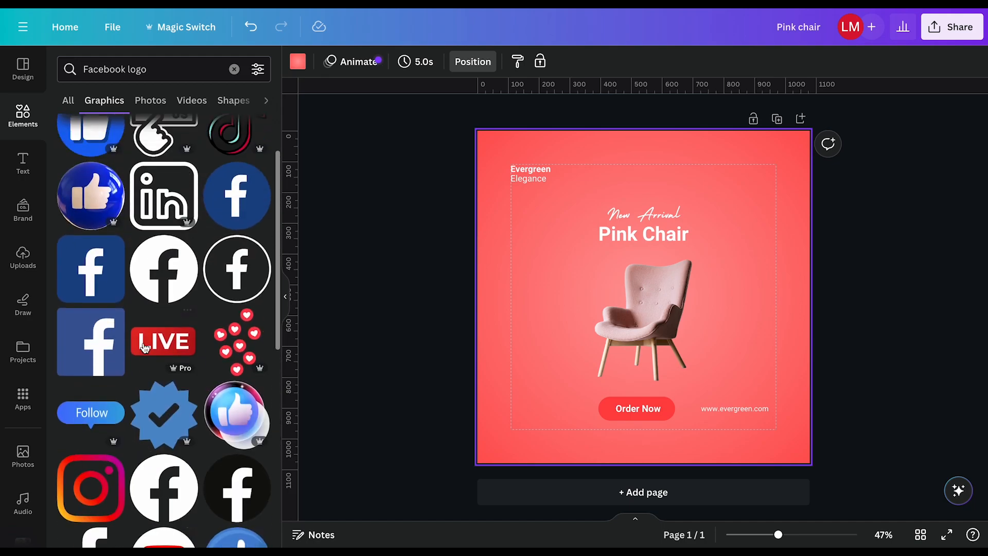
scroll(152, 309, down, 2)
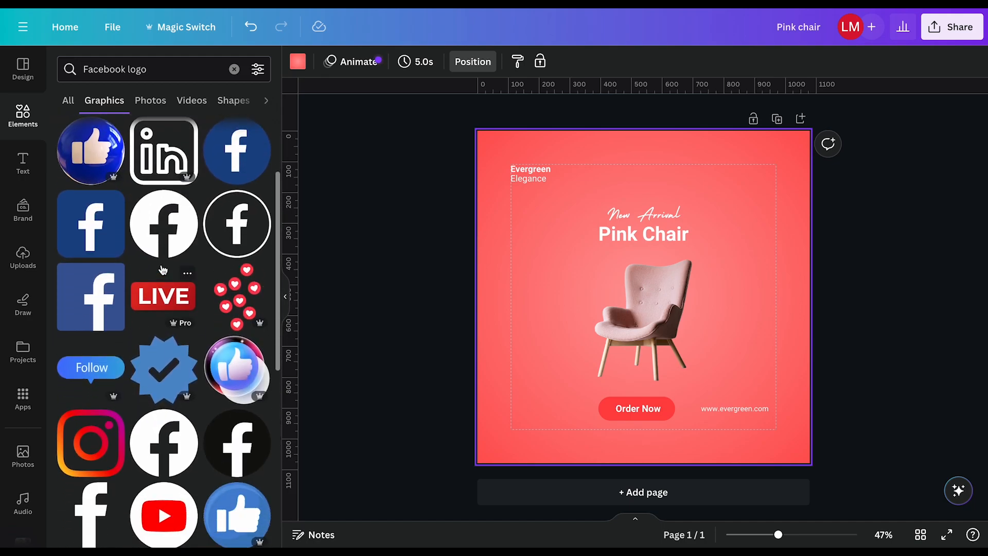
click(157, 239)
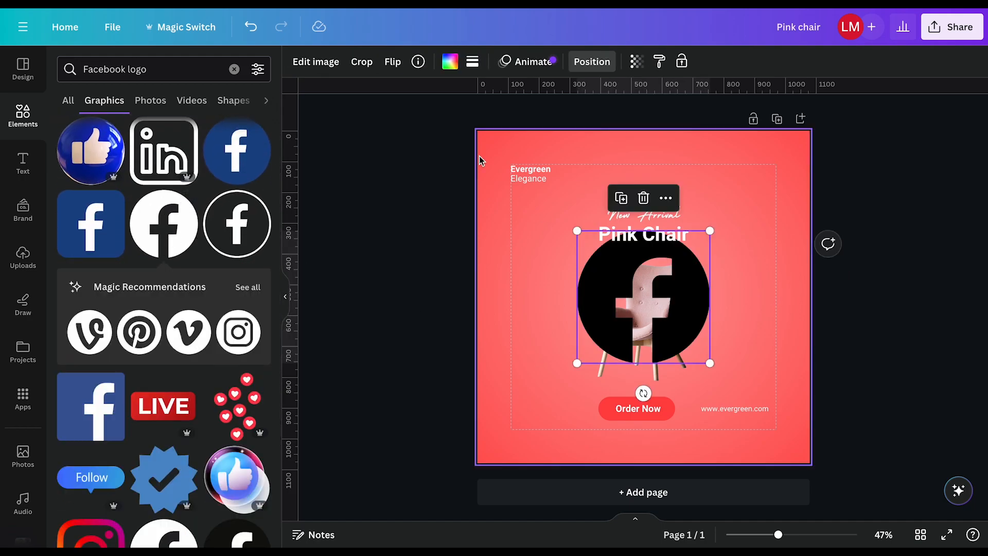
- Recolour the Facebook logo white, shrink it to a small icon and place it left of the button, level with "Order Now"
drag(644, 283, 552, 316)
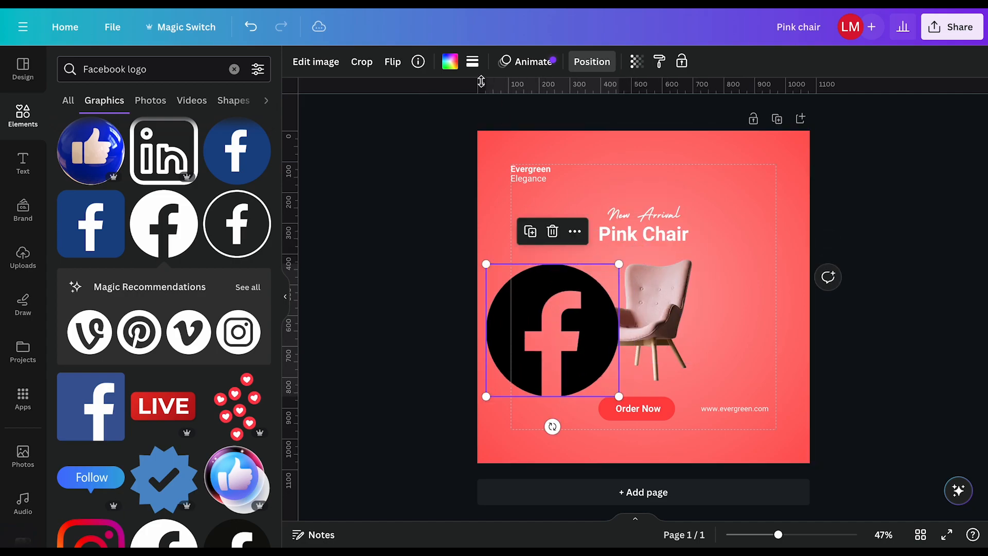
click(450, 65)
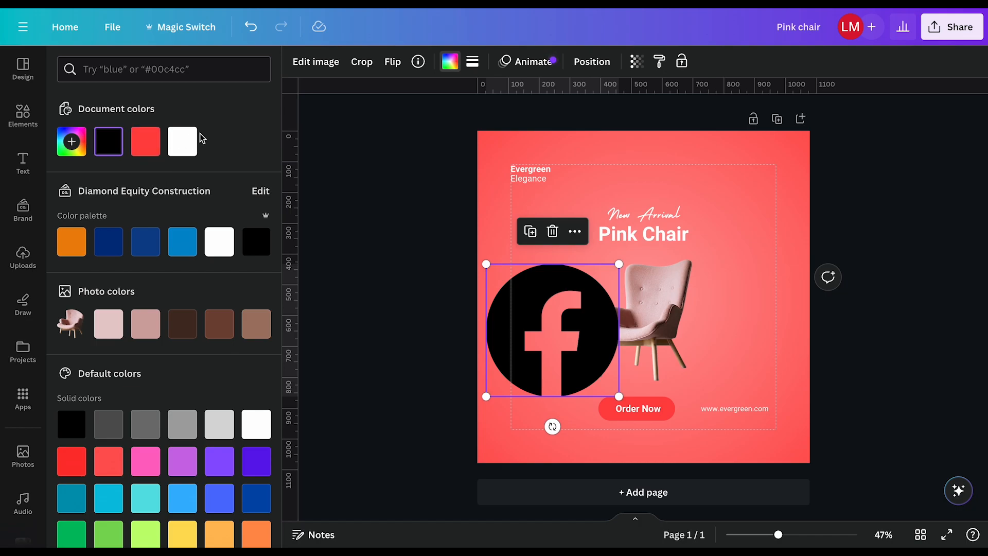
click(181, 140)
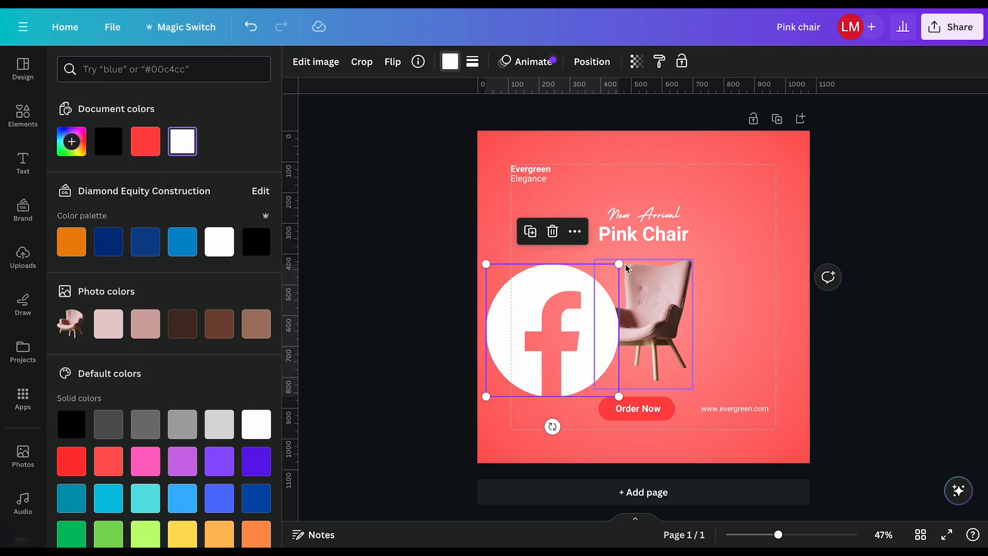
drag(619, 265, 535, 447)
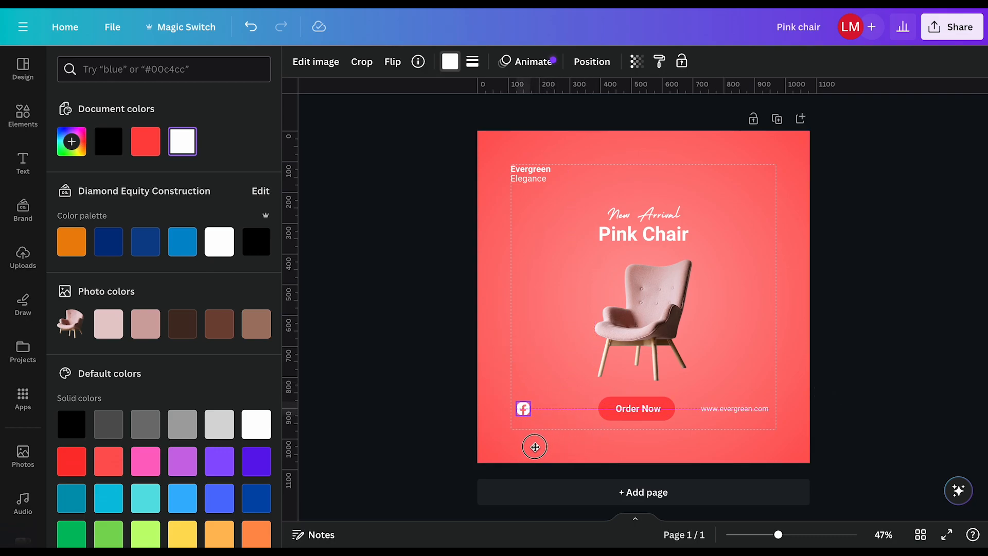
- Align the website text with the right margin guide and the Facebook icon with the left margin guide
click(724, 414)
click(728, 407)
drag(724, 440, 730, 439)
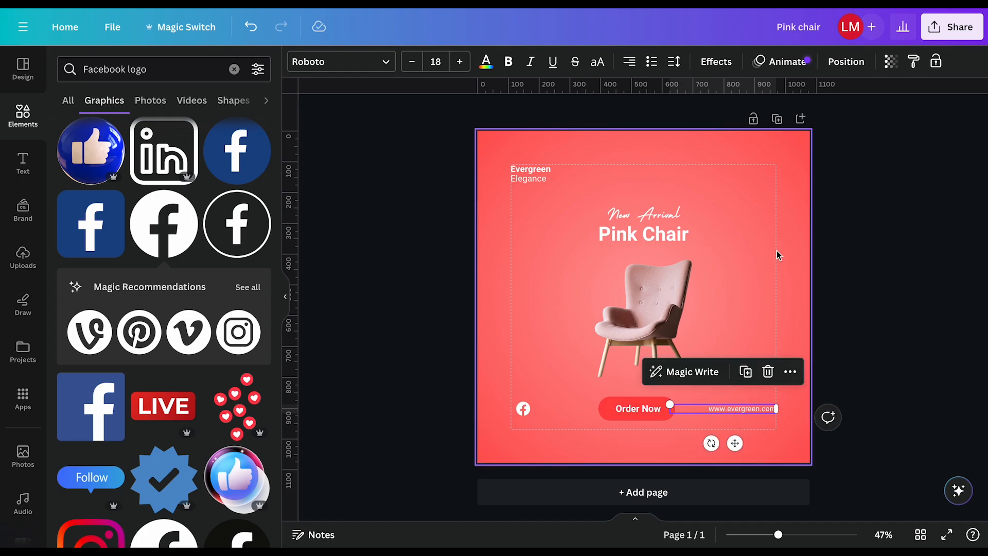
click(523, 408)
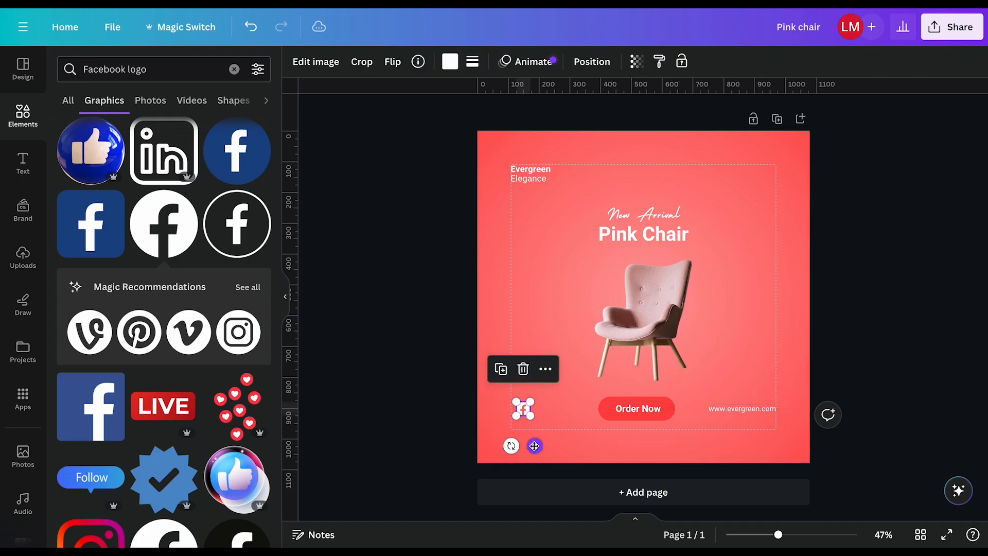
drag(535, 445, 530, 445)
- Search the graphics for "instagram logo" and add the solid round Instagram logo to the post
click(100, 67)
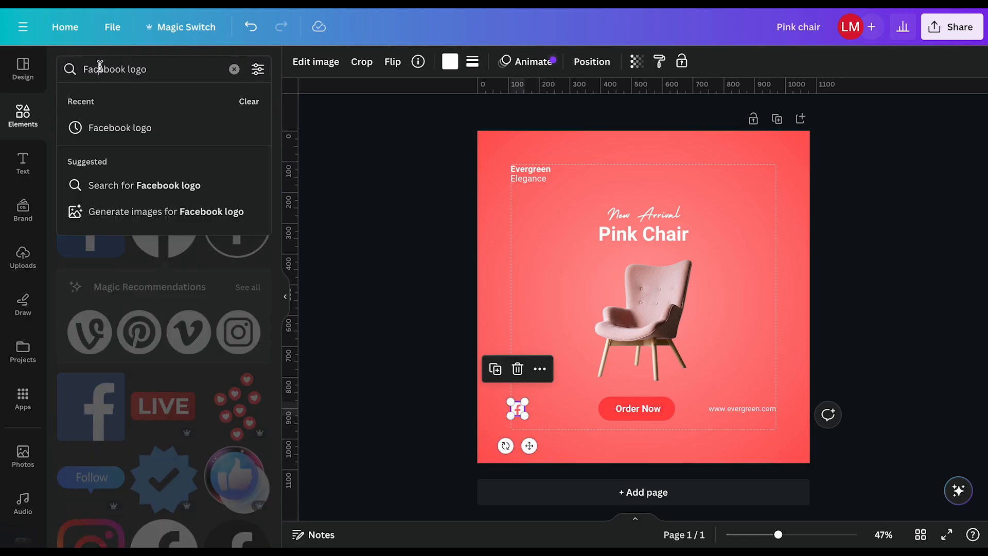
double_click(100, 67)
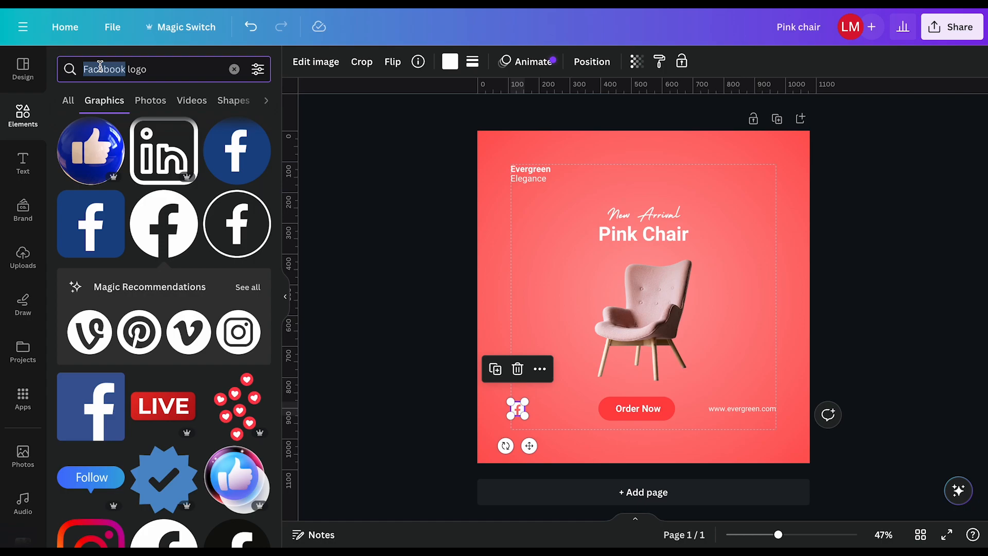
text(in)
text(srt)
key(BackSpace)
text(rt)
key(BackSpace)
key(BackSpace)
key(BackSpace)
text(t)
key(BackSpace)
text(stagr)
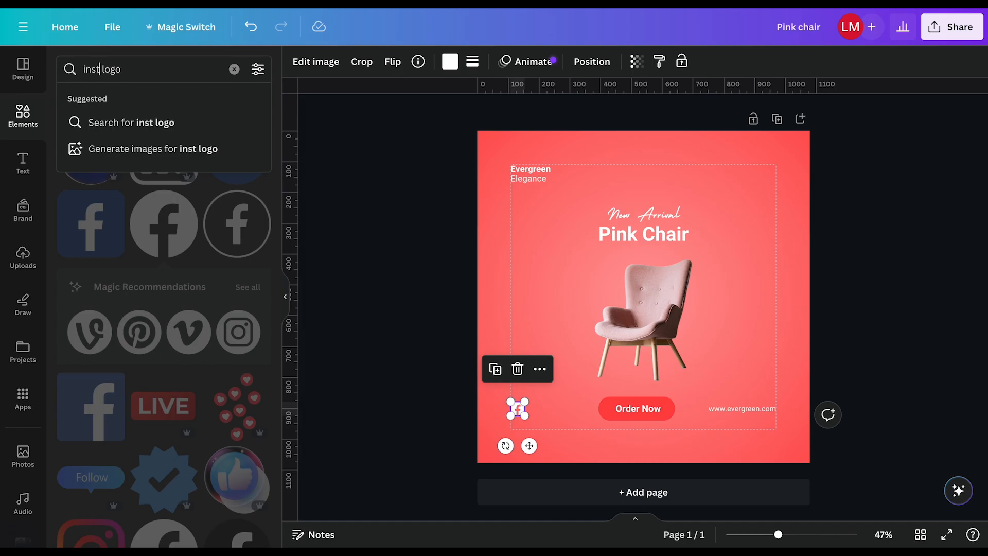
text(am)
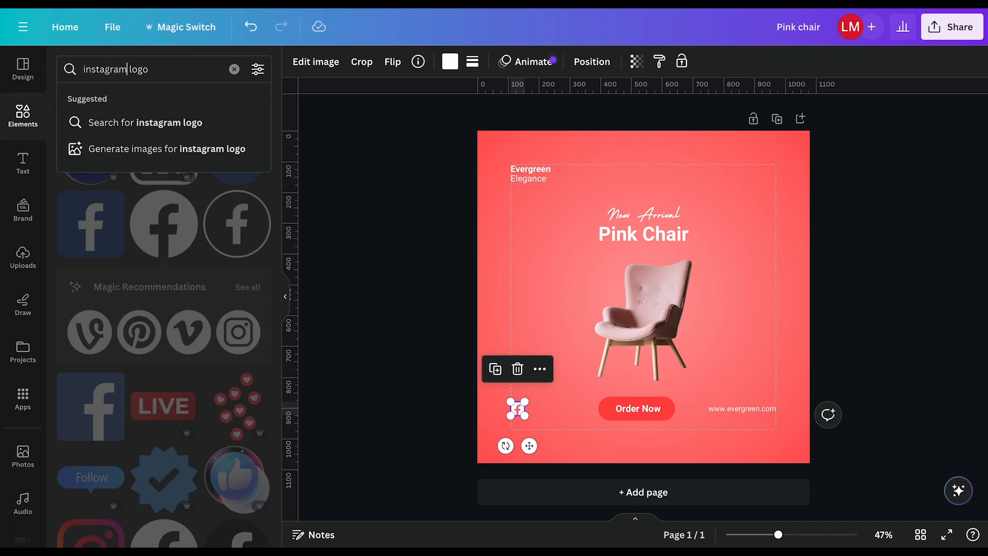
click(122, 129)
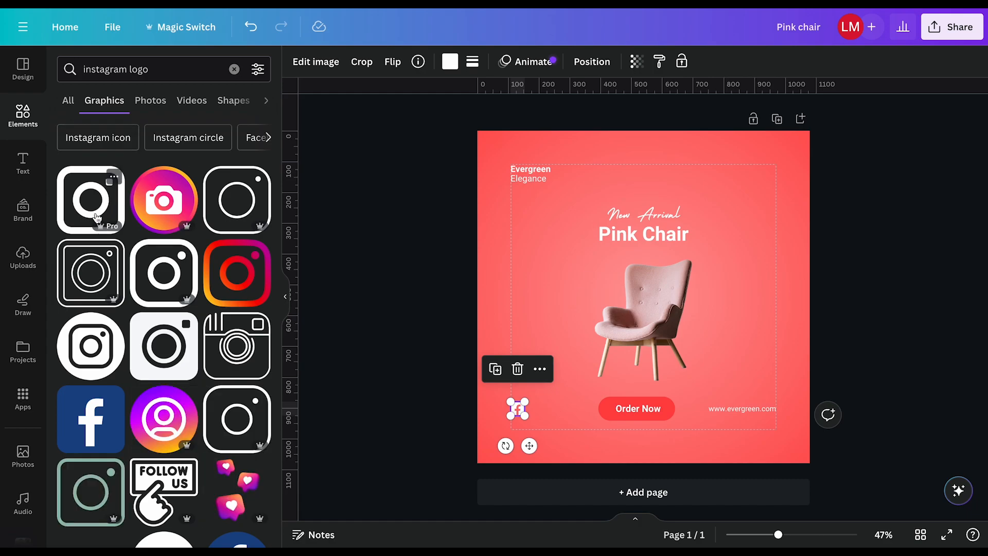
click(86, 354)
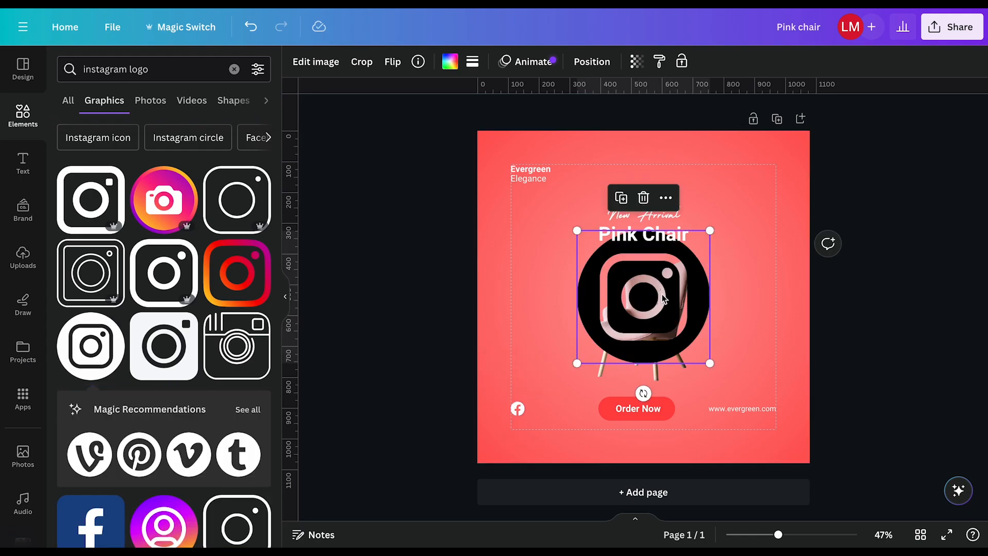
- Recolour the Instagram logo white, shrink it to a small icon and place it just right of the Facebook icon
click(456, 62)
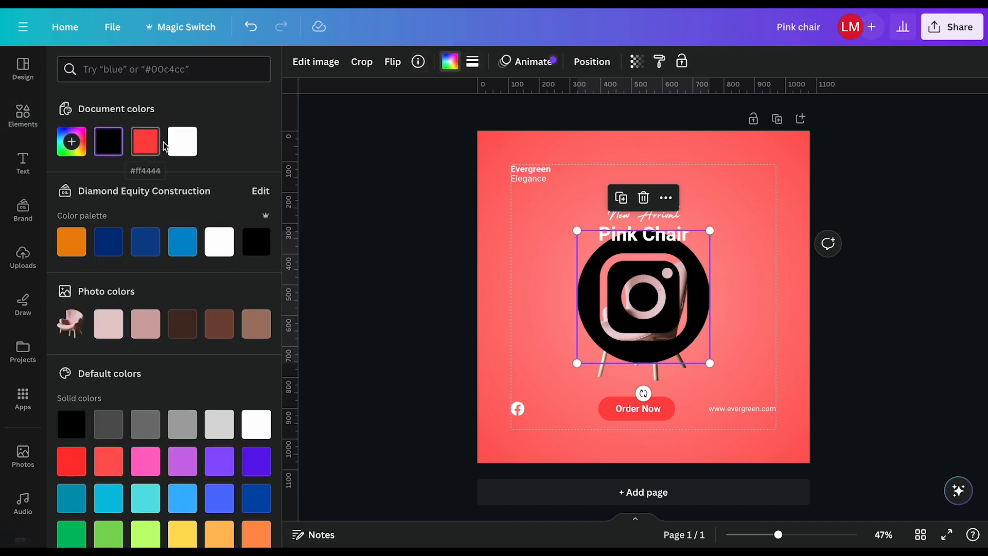
click(182, 141)
drag(650, 278, 579, 442)
drag(595, 408, 610, 304)
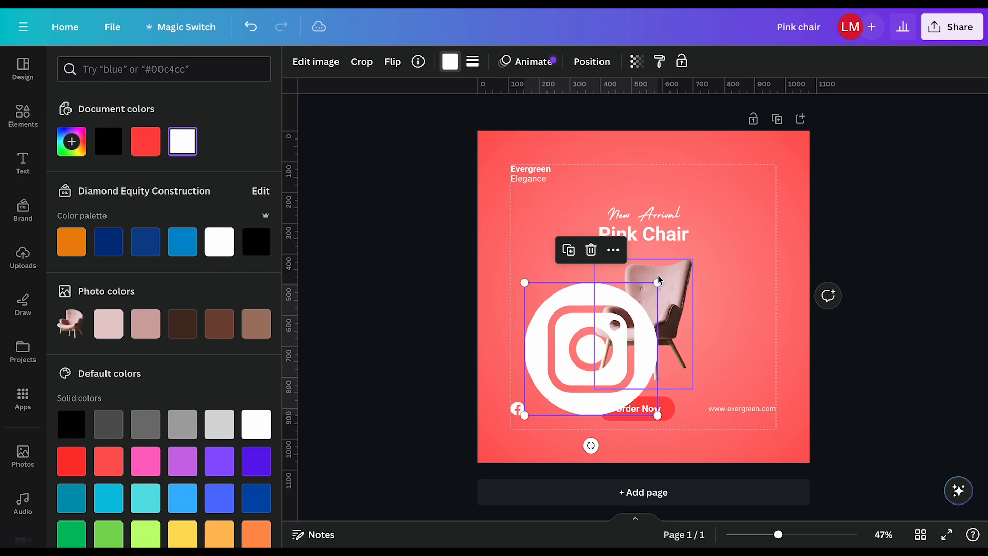
drag(657, 282, 548, 410)
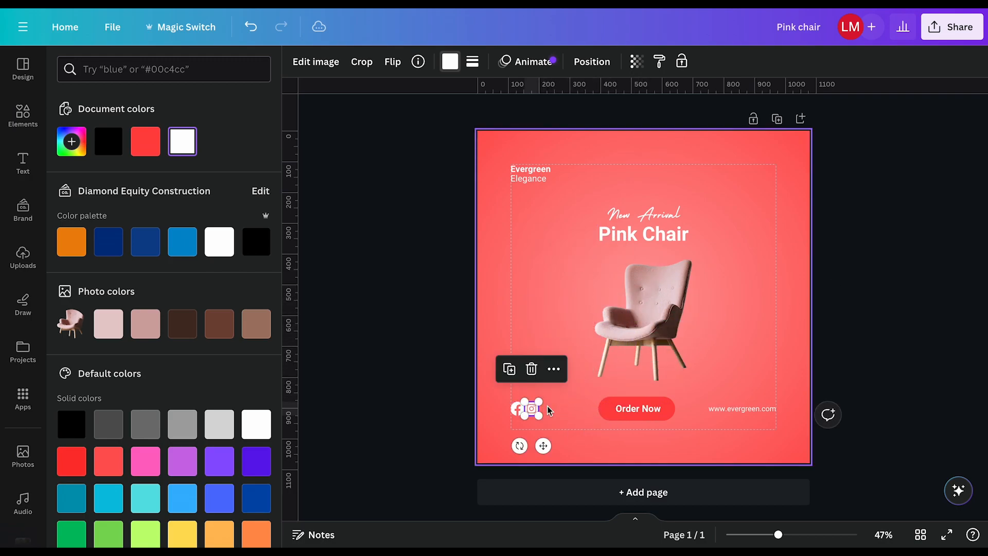
- Move the Instagram icon slightly to the right, leaving a gap between it and the Facebook icon
scroll(549, 410, up, 5)
scroll(364, 394, left, 3)
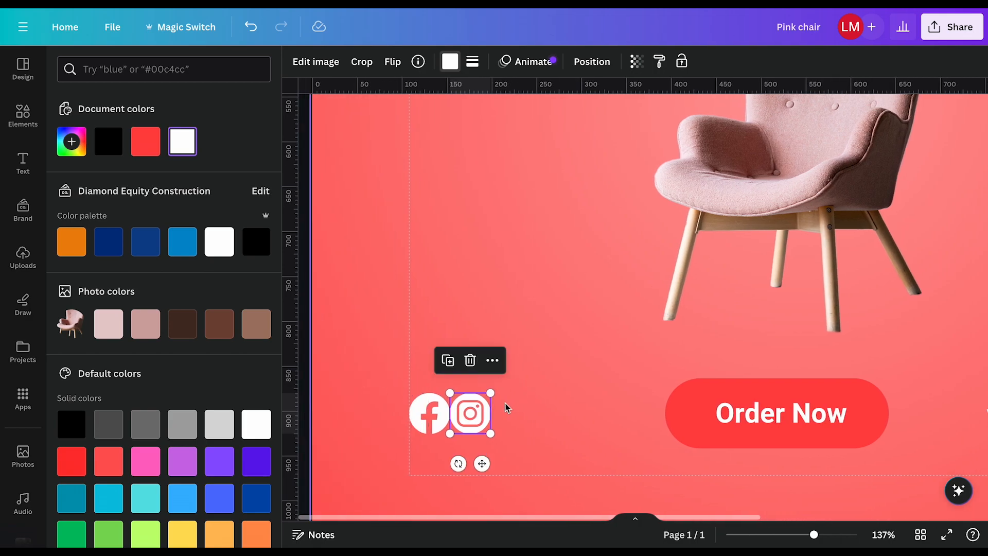
mouse_move(490, 392)
mouse_down()
mouse_move(573, 309)
mouse_move(495, 395)
mouse_up()
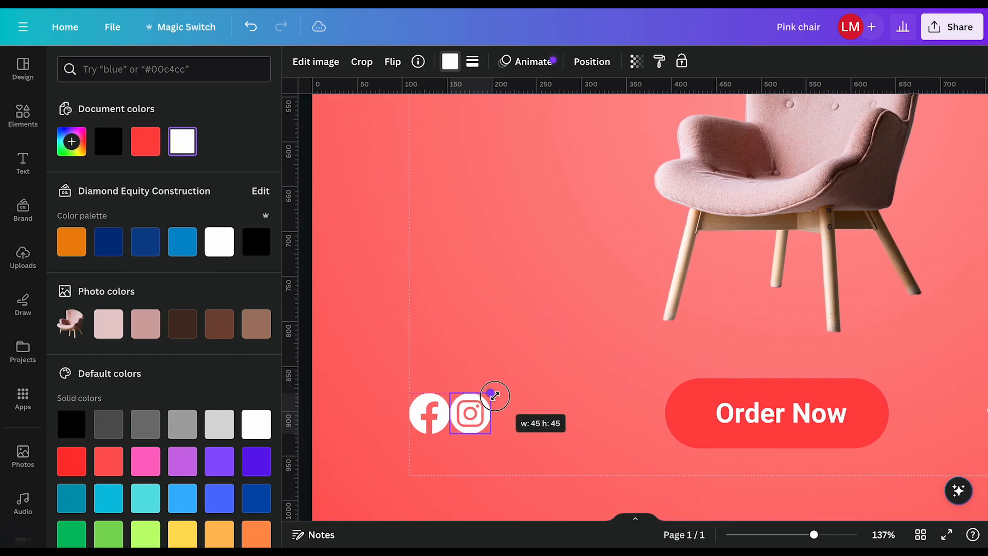
drag(494, 396, 493, 394)
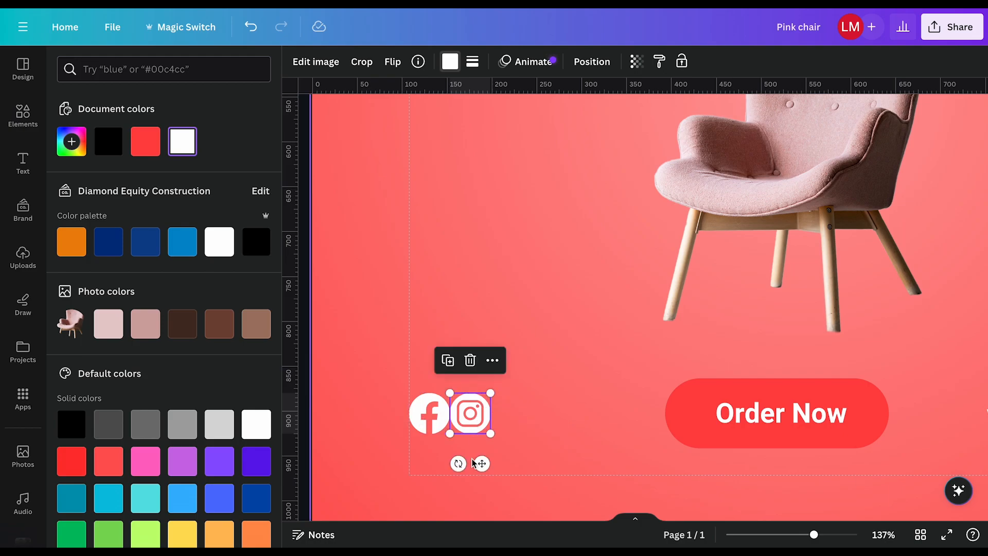
mouse_move(482, 464)
mouse_down()
mouse_move(503, 465)
mouse_move(493, 466)
mouse_up()
click(550, 334)
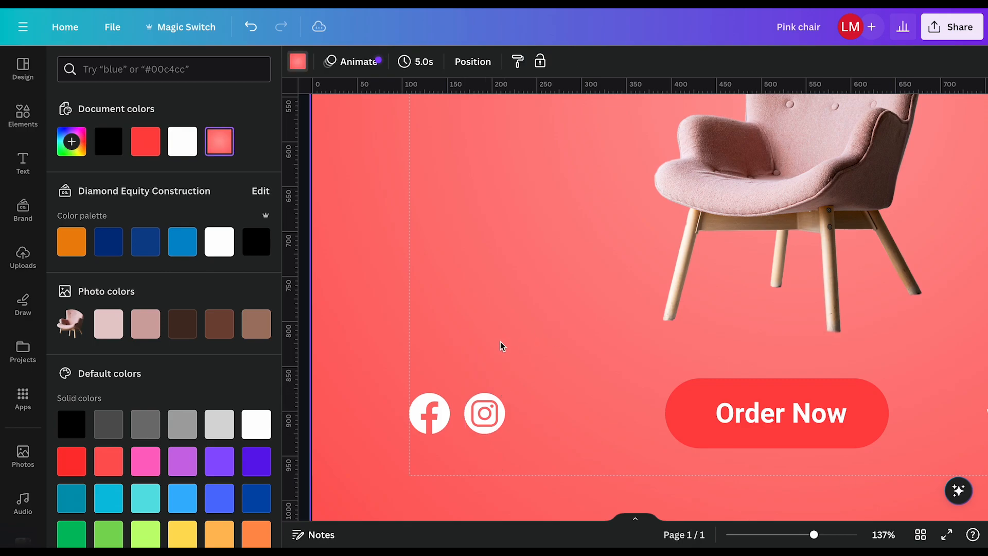
- Search the graphics for "twitter logo" and add the solid round Twitter bird logo to the post
scroll(500, 341, down, 5)
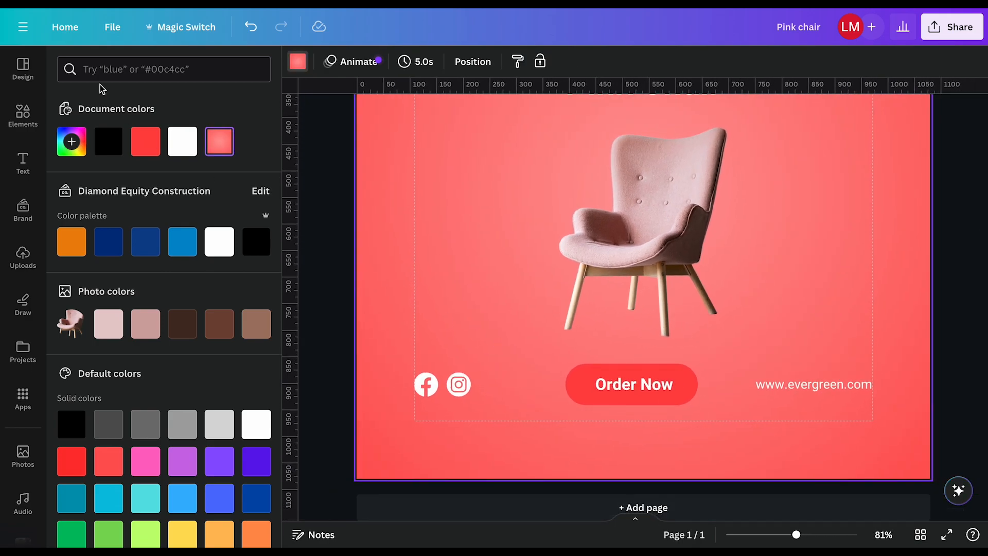
text(twi)
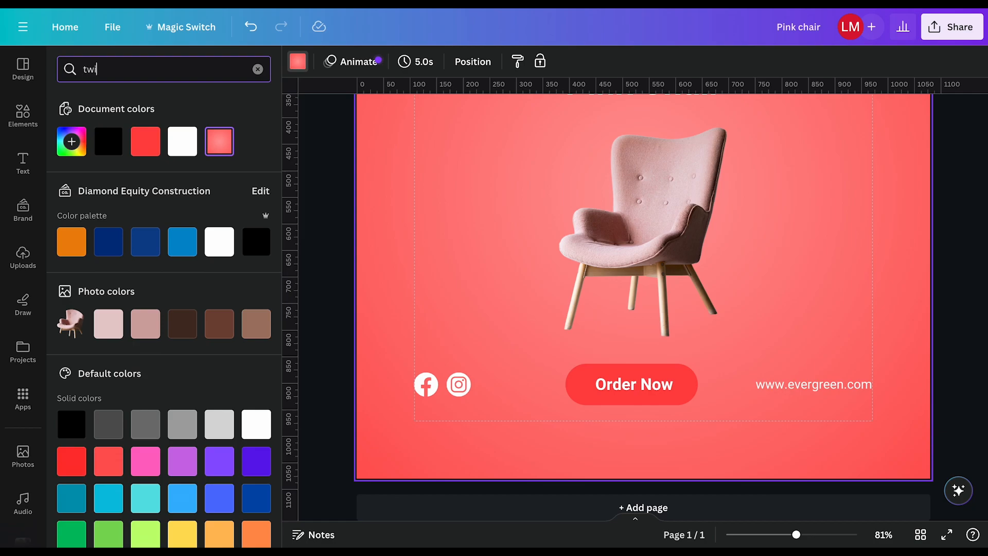
click(26, 122)
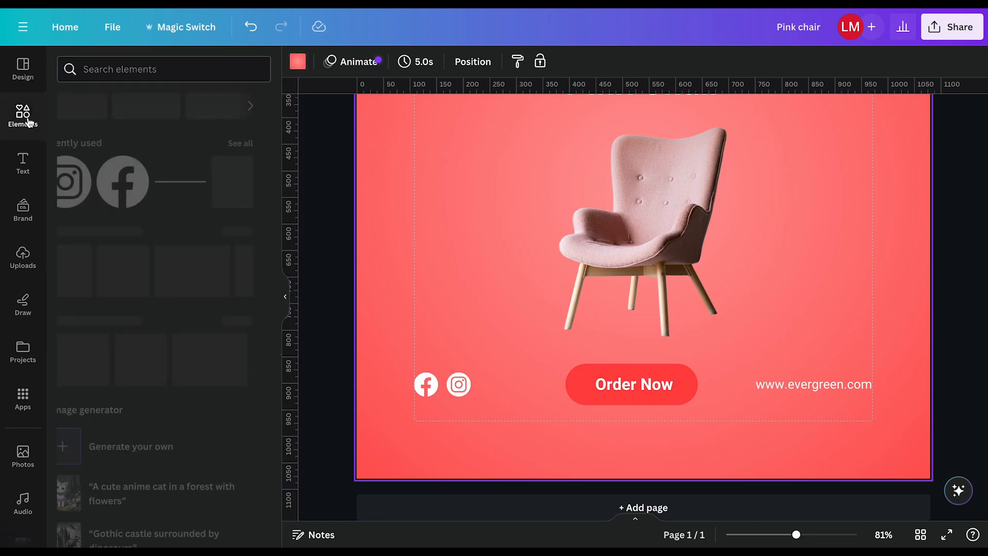
click(142, 71)
text(twitter)
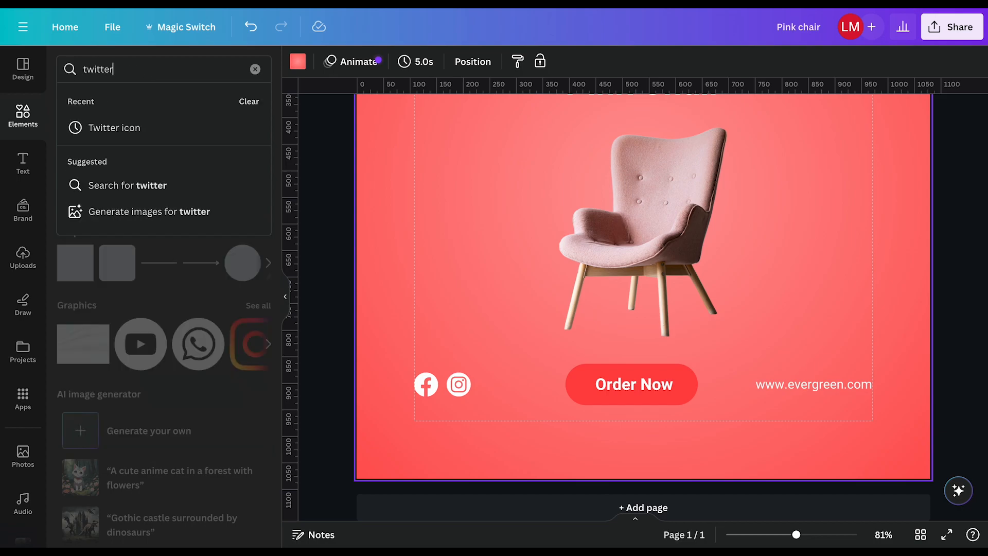
text( logo)
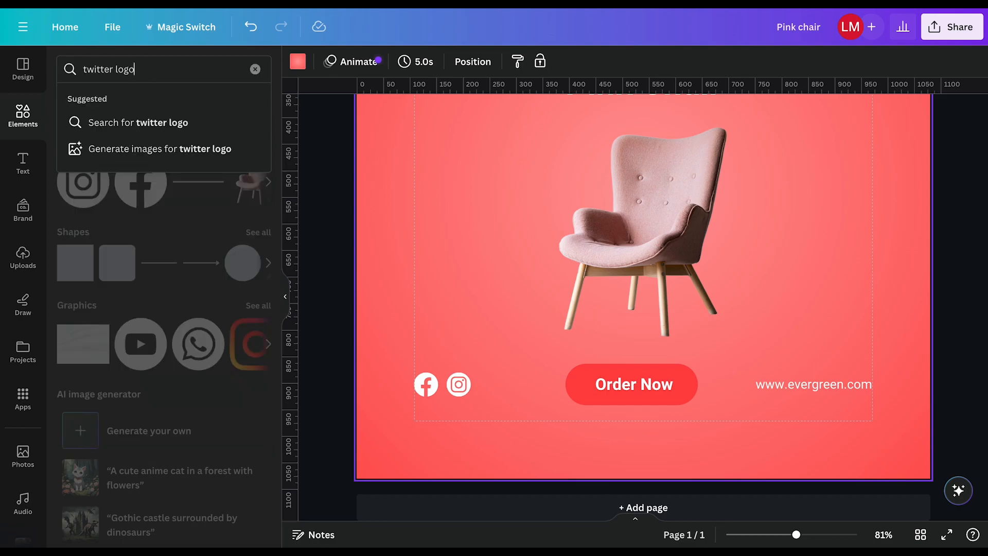
key(Return)
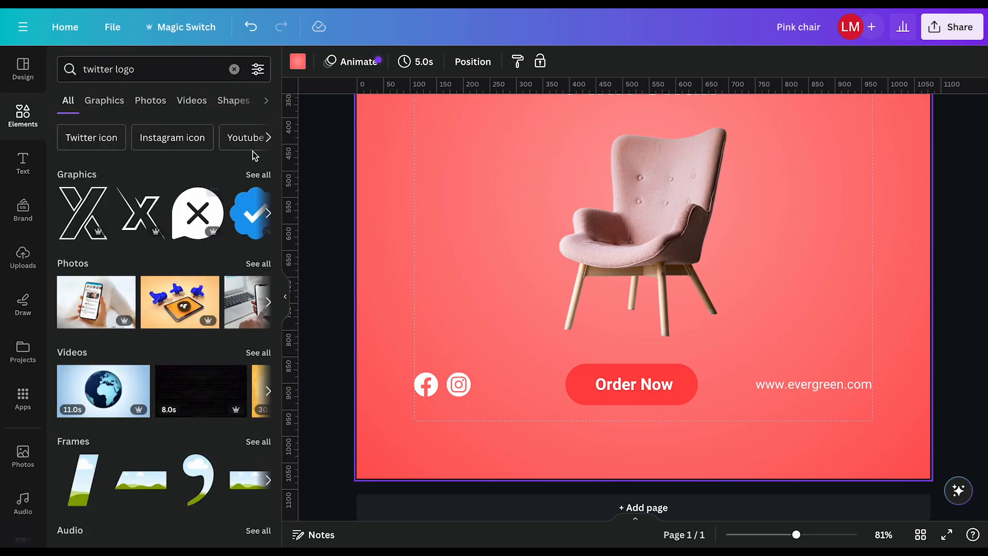
click(251, 176)
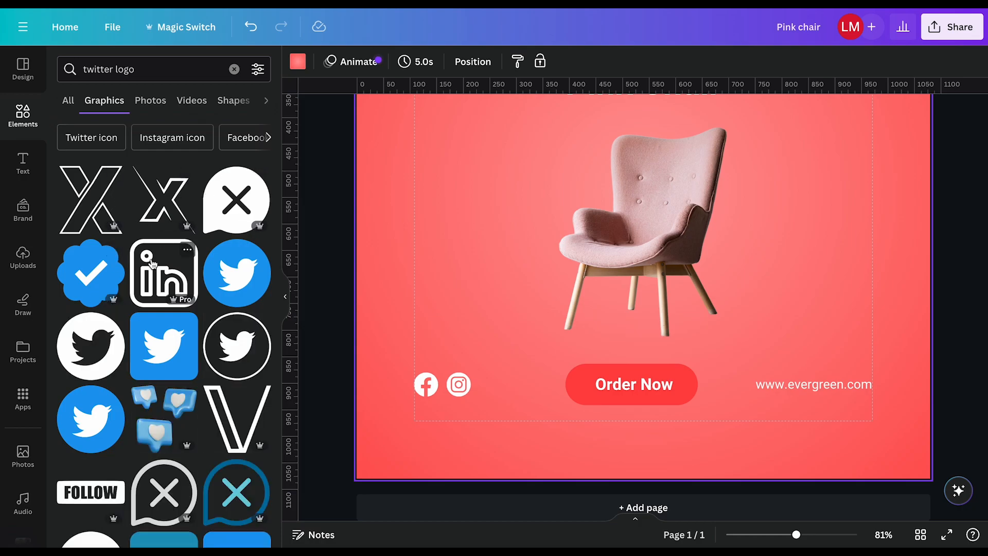
scroll(152, 264, down, 2)
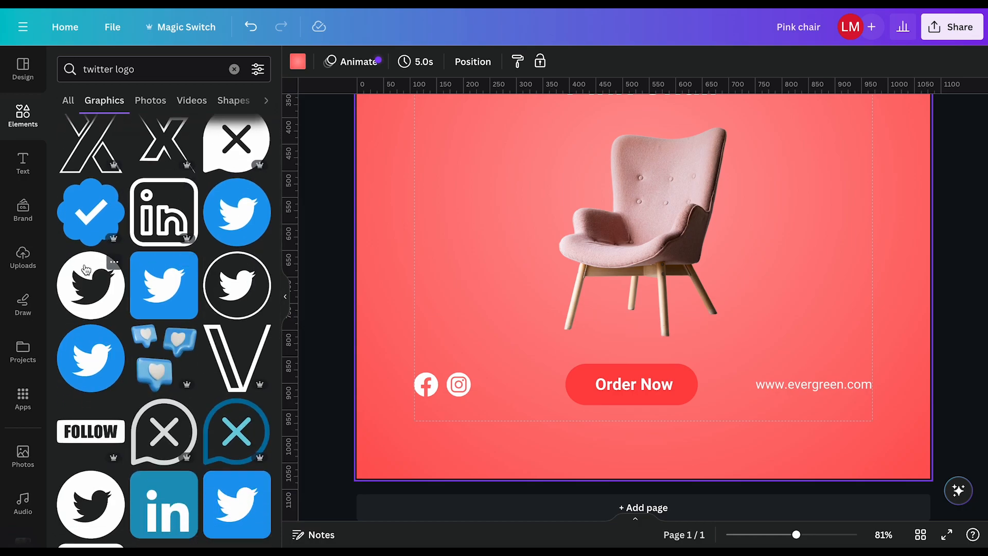
click(86, 270)
drag(625, 133, 523, 250)
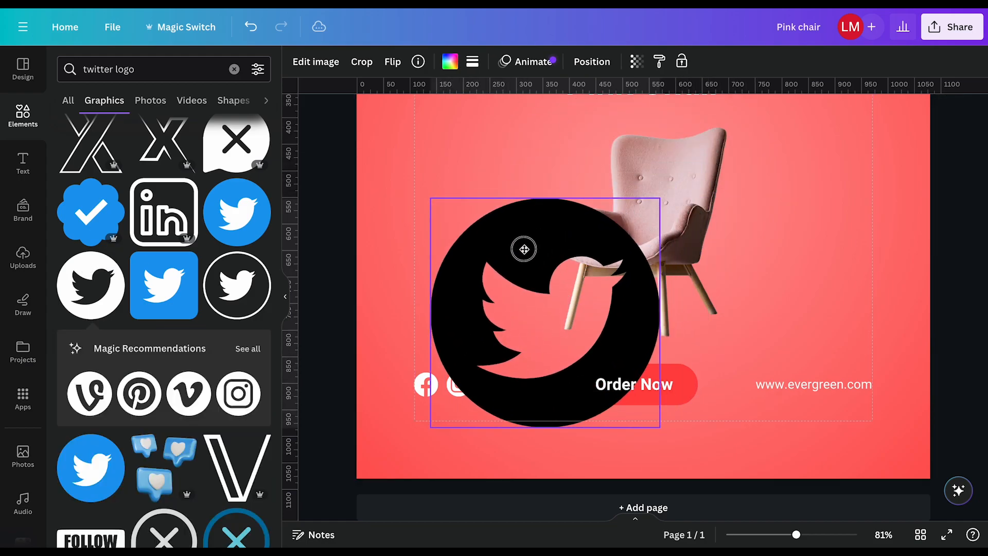
- Recolour the Twitter logo with the document's white
click(450, 61)
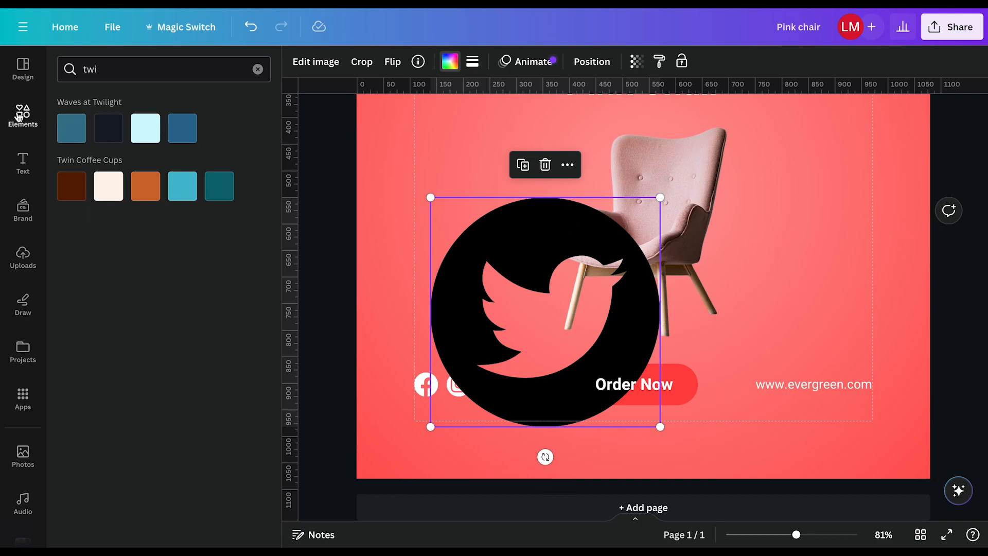
click(447, 70)
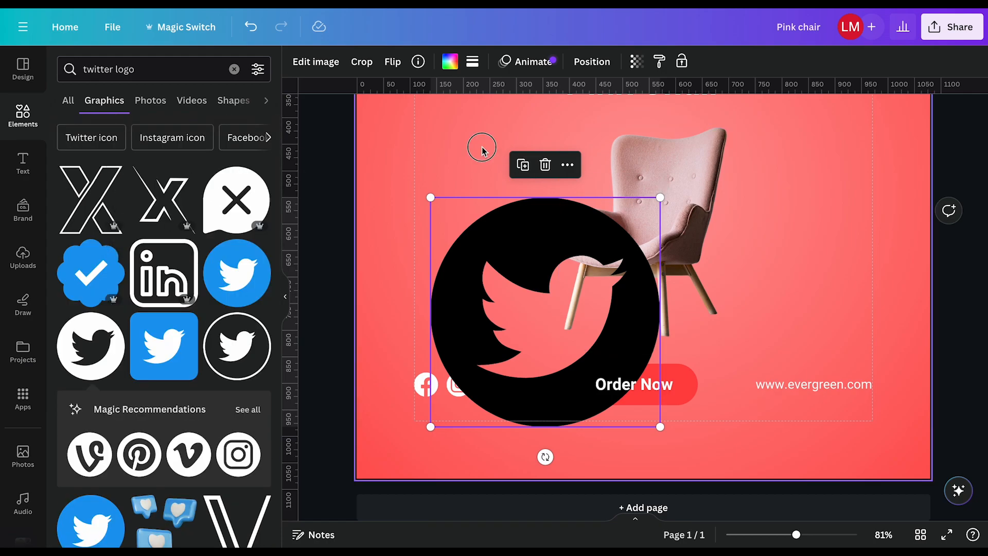
click(458, 63)
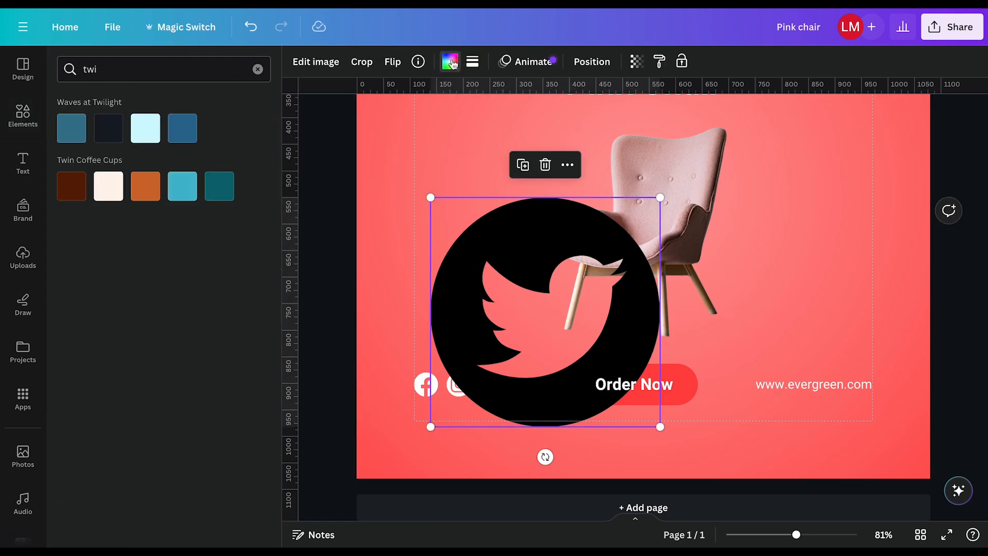
click(109, 188)
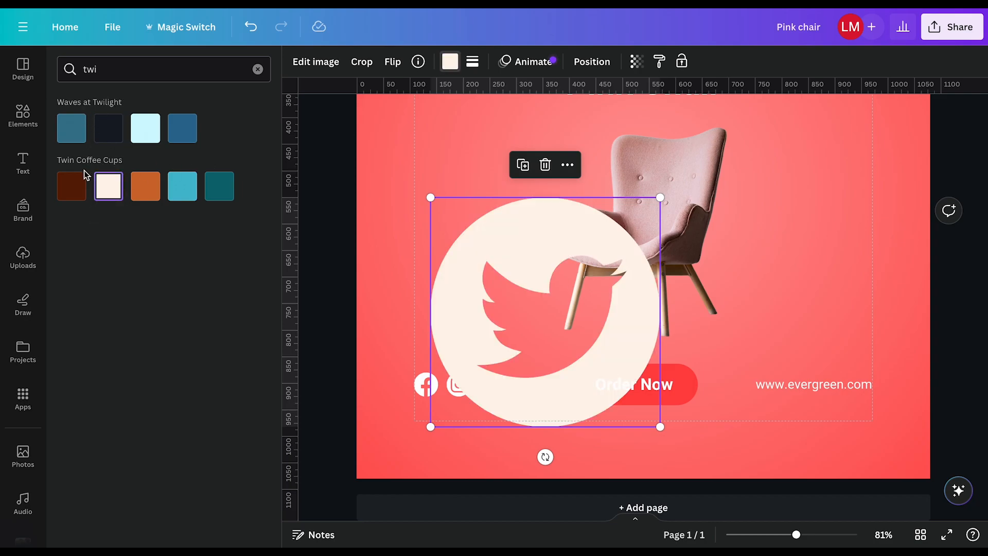
click(258, 70)
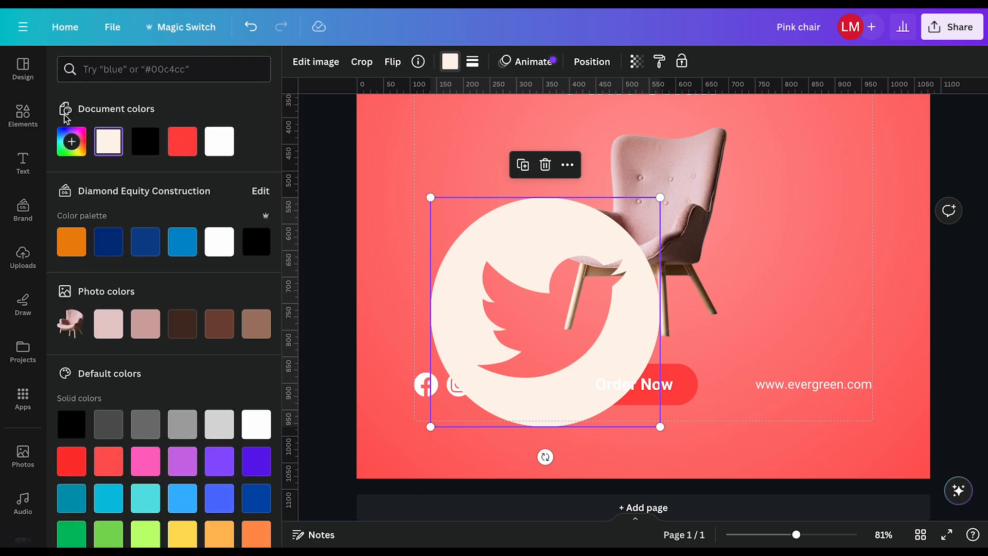
click(219, 141)
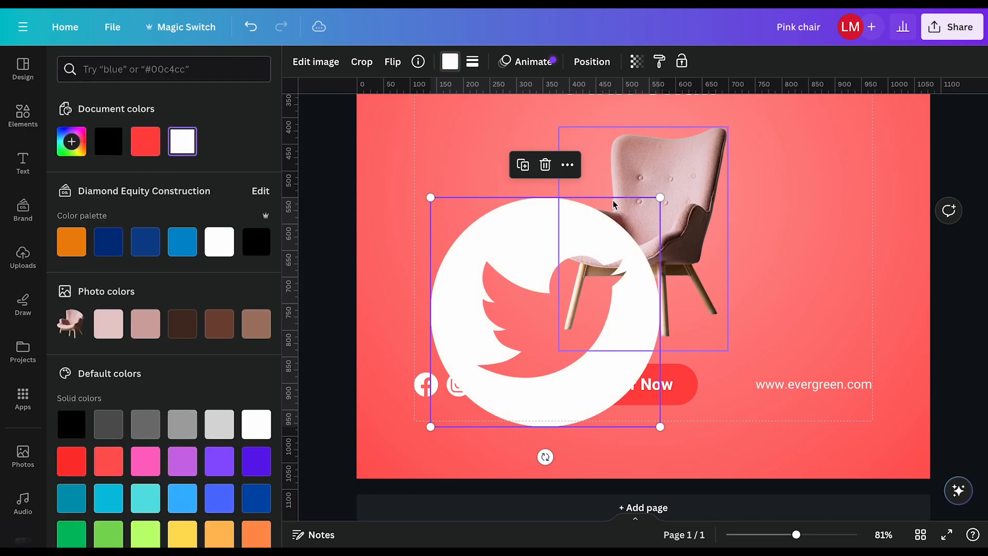
- Shrink the Twitter logo to the size of the other social icons and place it just right of the Instagram icon
drag(660, 198, 487, 372)
drag(430, 427, 461, 397)
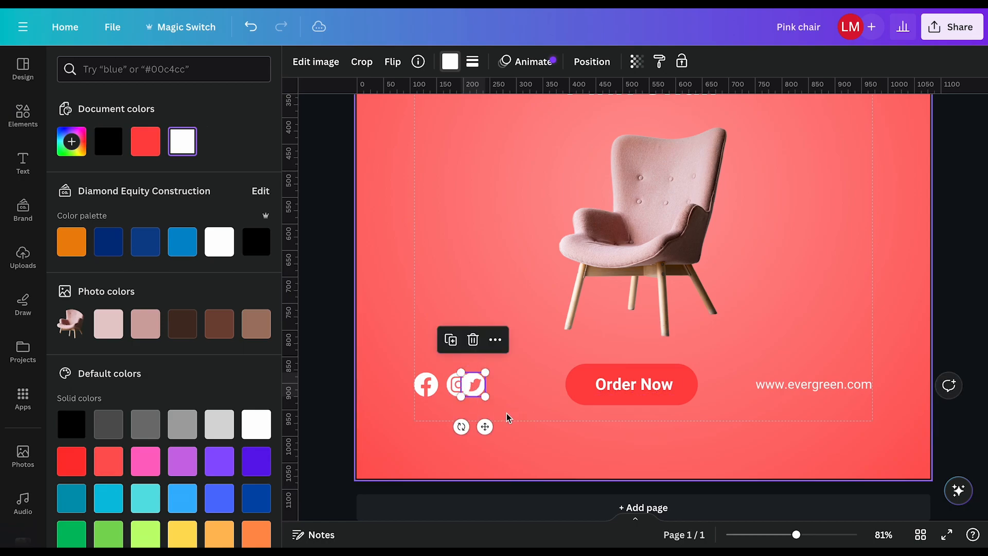
drag(488, 428, 510, 424)
- Move the Instagram and Twitter icons closer to the Facebook icon, with equal gaps of 6 between all three
click(458, 384)
drag(458, 384, 454, 384)
click(489, 390)
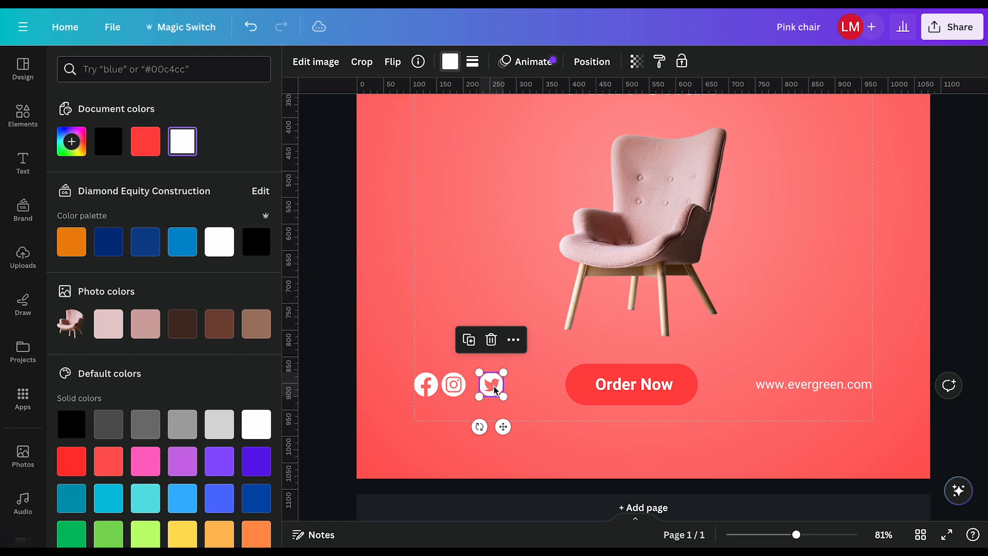
drag(502, 426, 494, 427)
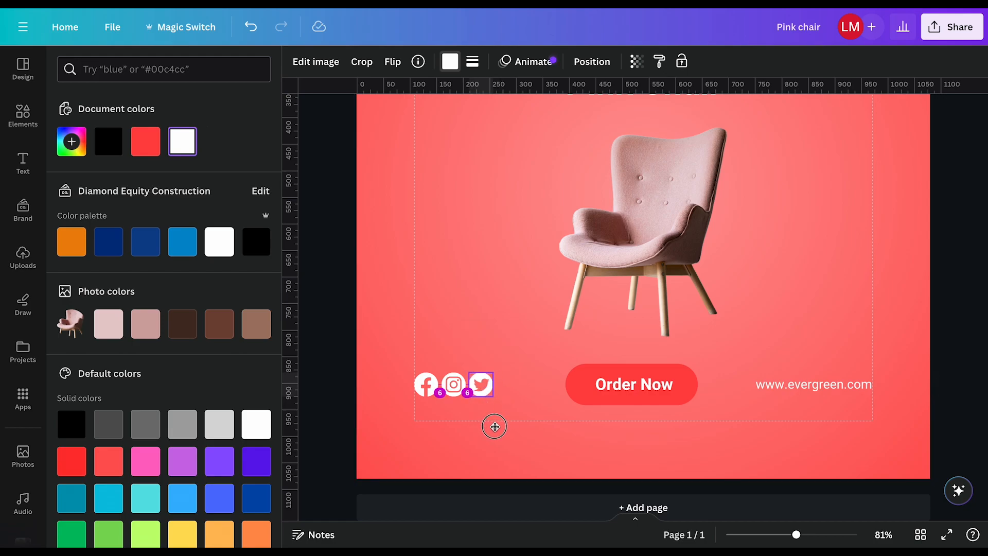
drag(495, 426, 494, 427)
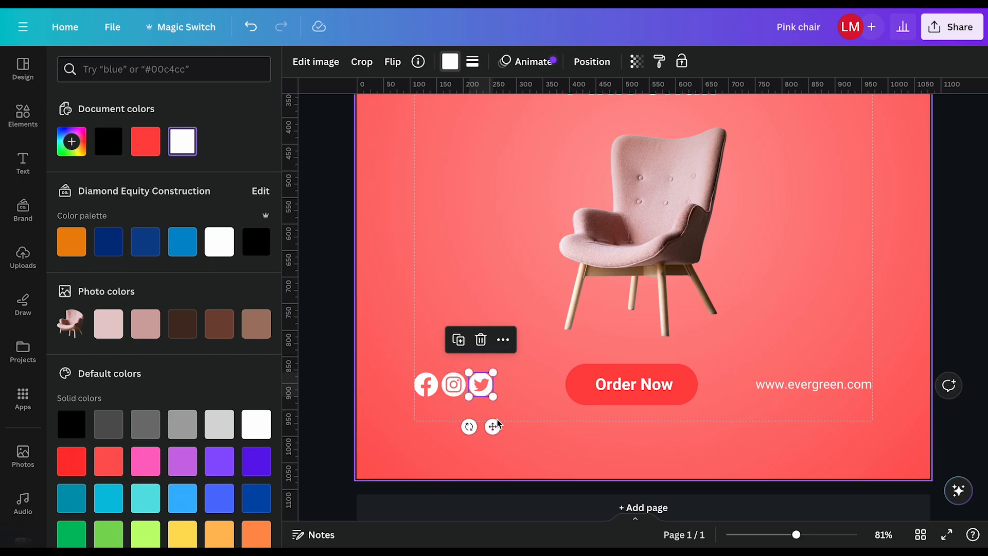
- Select the Facebook, Instagram and Twitter icons together and scale them down slightly, keeping them level with the "Order Now" button
shift+click(454, 385)
shift+click(421, 386)
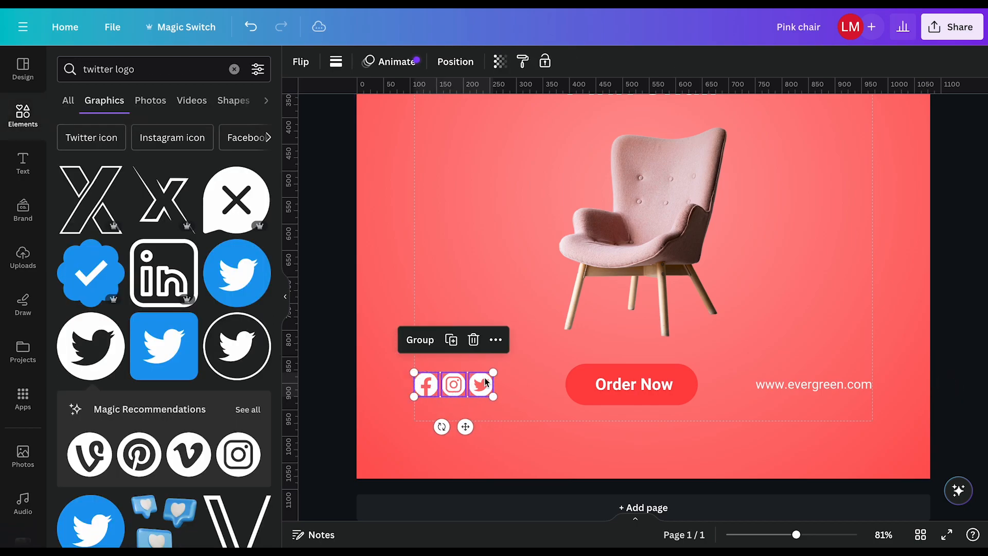
drag(492, 371, 463, 384)
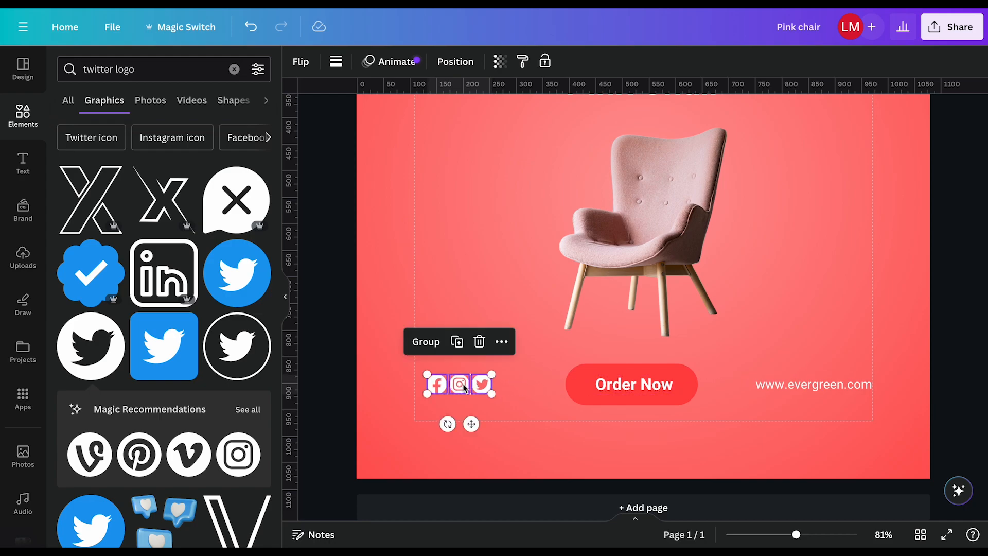
drag(382, 385, 901, 385)
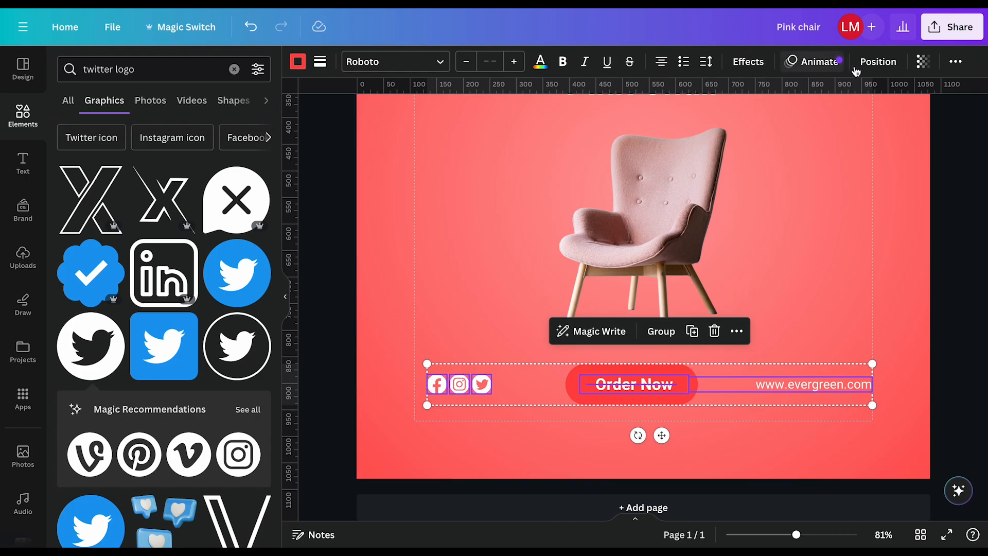
click(877, 61)
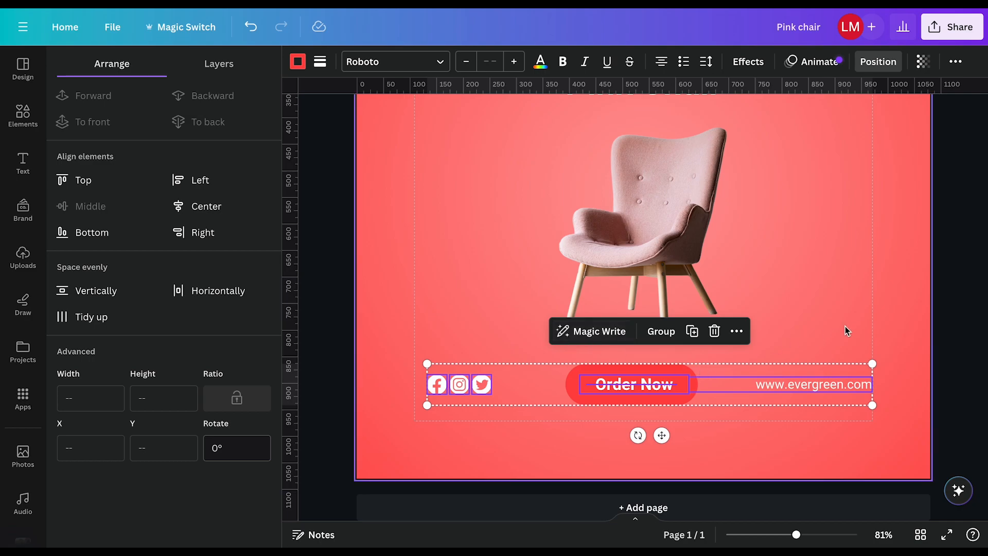
click(818, 324)
- Hide the margin guides on the page
scroll(586, 367, down, 5)
scroll(585, 366, down, 1)
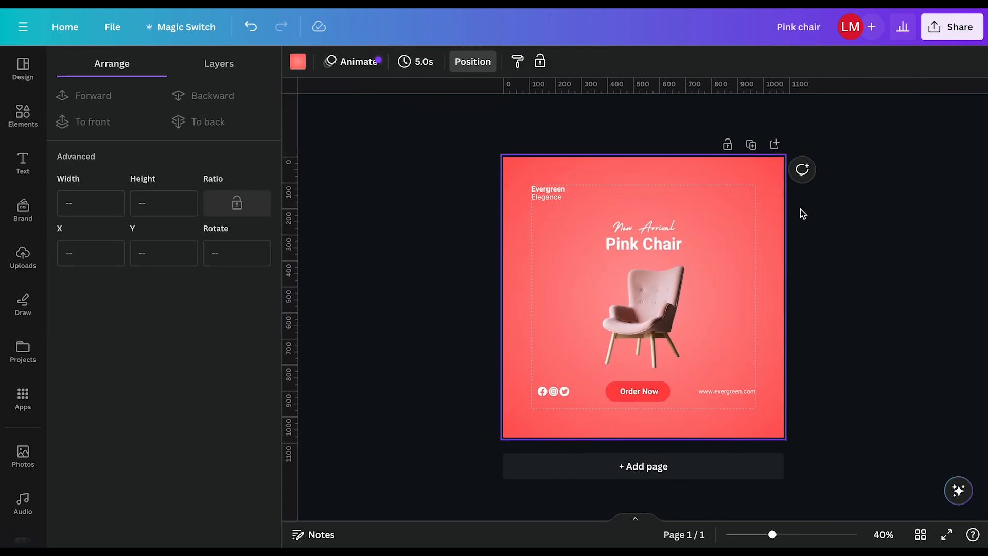
click(474, 159)
click(113, 27)
mouse_move(199, 186)
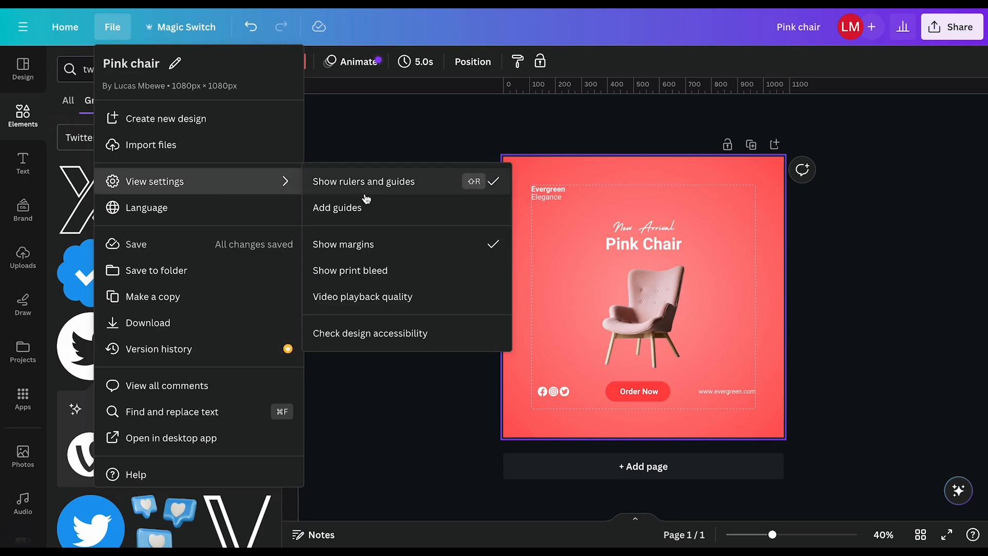
click(350, 246)
scroll(796, 298, up, 3)
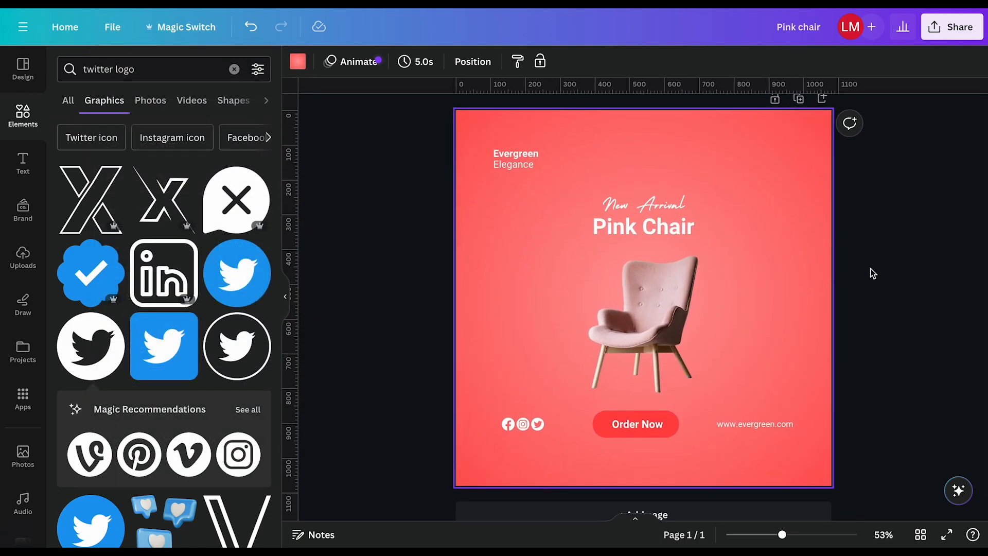
click(872, 273)
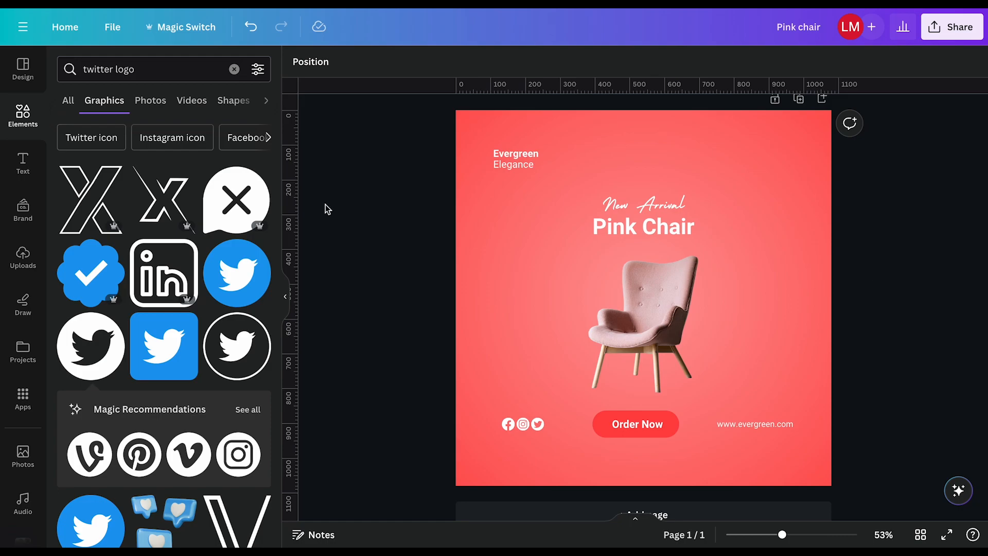
- Add a square shape over the chair, fill it with the document's red and flatten it into a wide bar reading "$150"
click(23, 114)
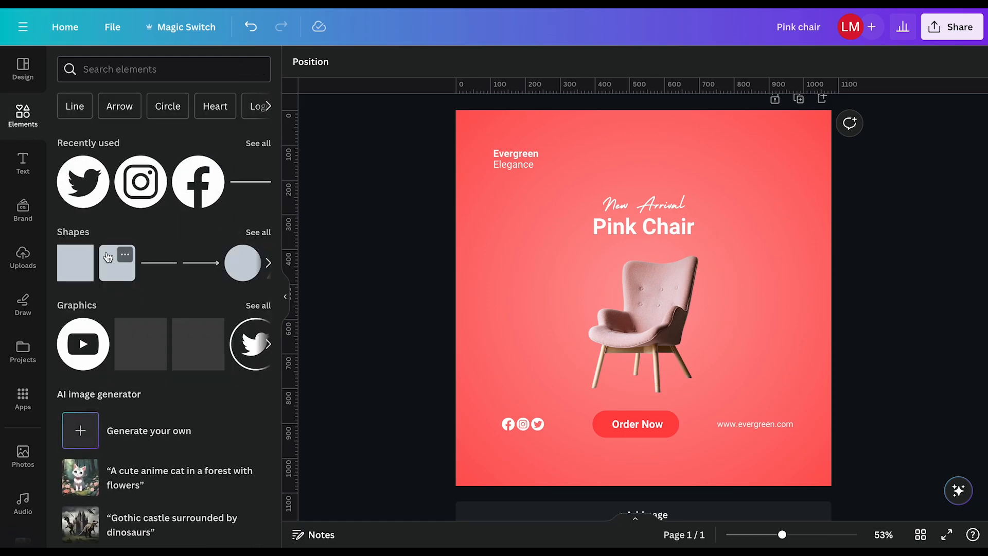
click(75, 275)
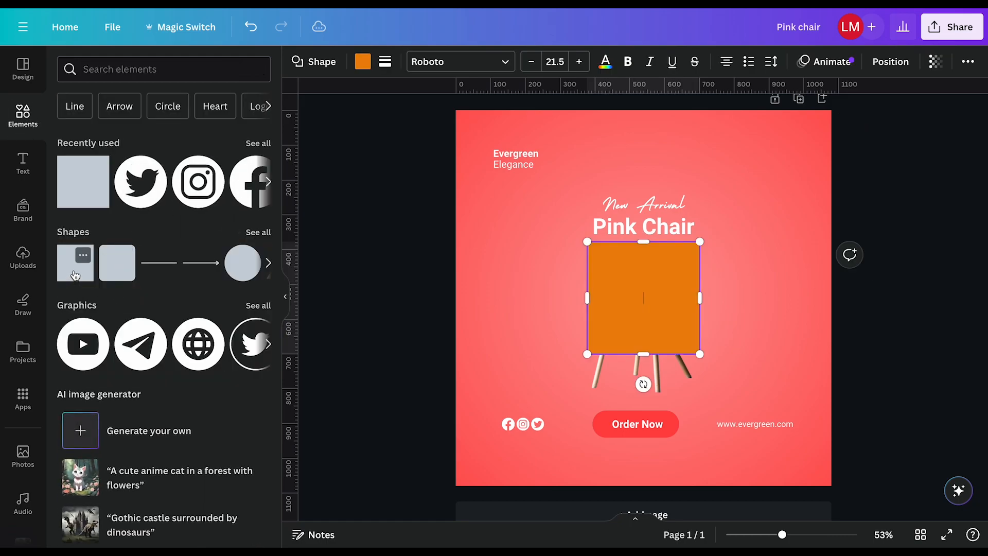
click(362, 62)
click(221, 146)
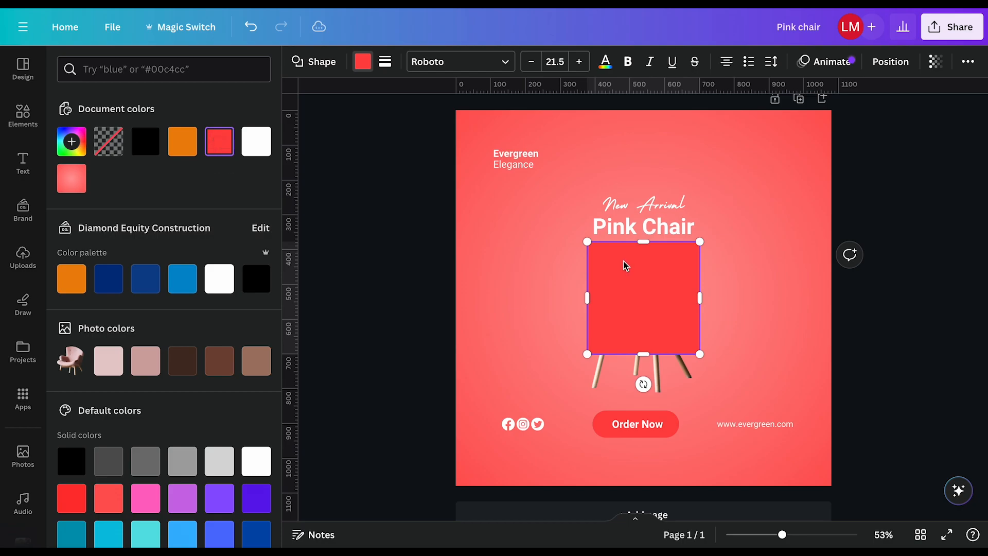
drag(643, 242, 644, 320)
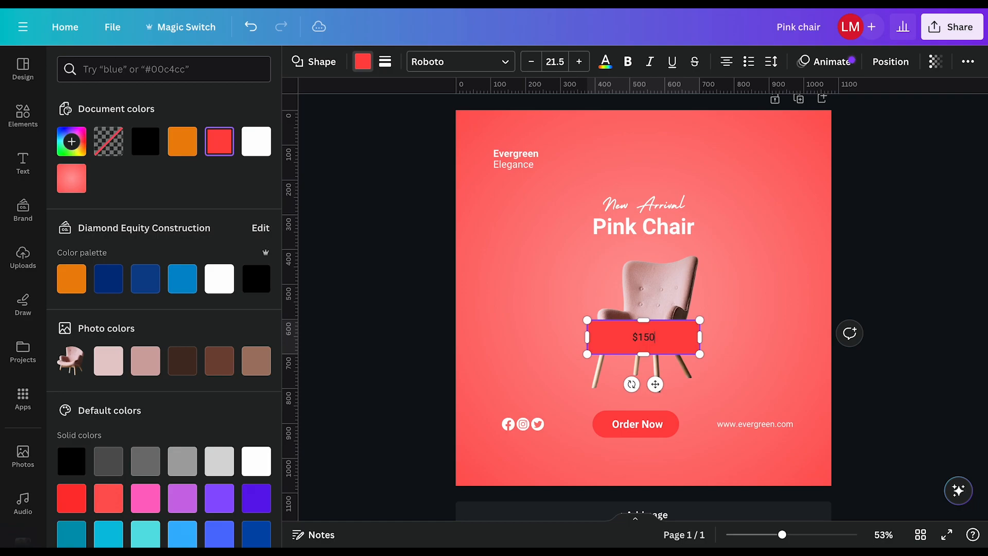
- Format the "$150" text in white bold and set its size to 29.5
key(ctrl+a)
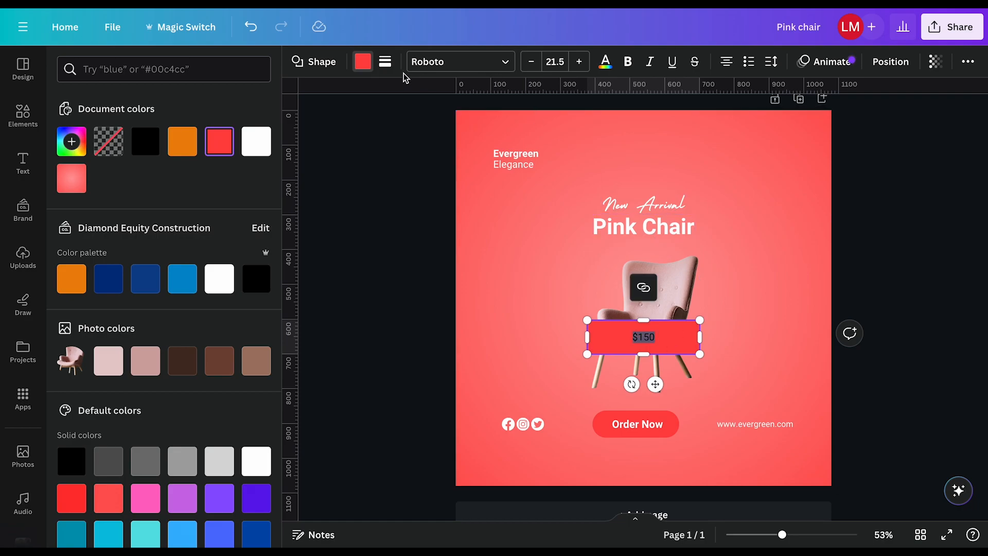
click(606, 65)
click(182, 141)
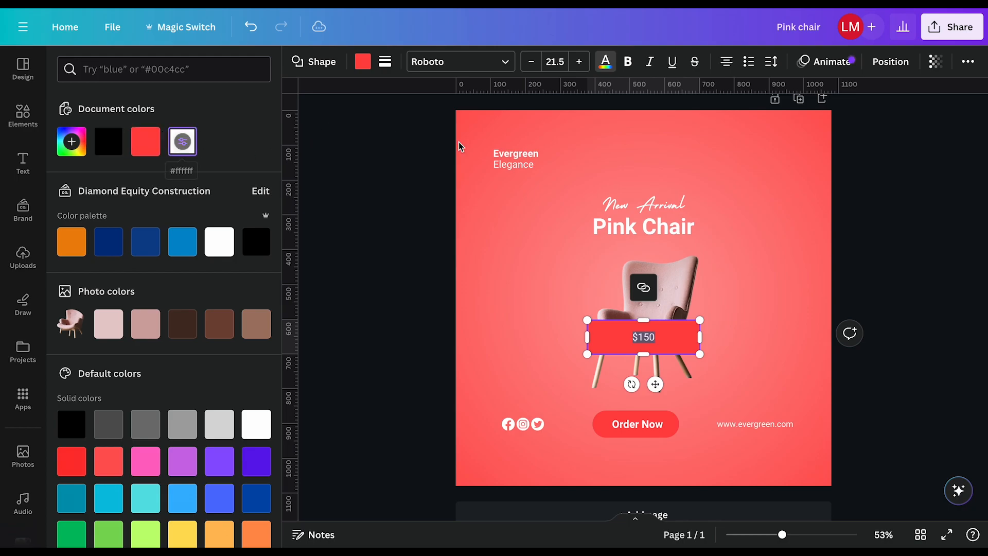
click(628, 61)
click(579, 62)
click(579, 63)
click(580, 62)
click(579, 63)
click(579, 62)
click(580, 62)
click(580, 62)
click(579, 62)
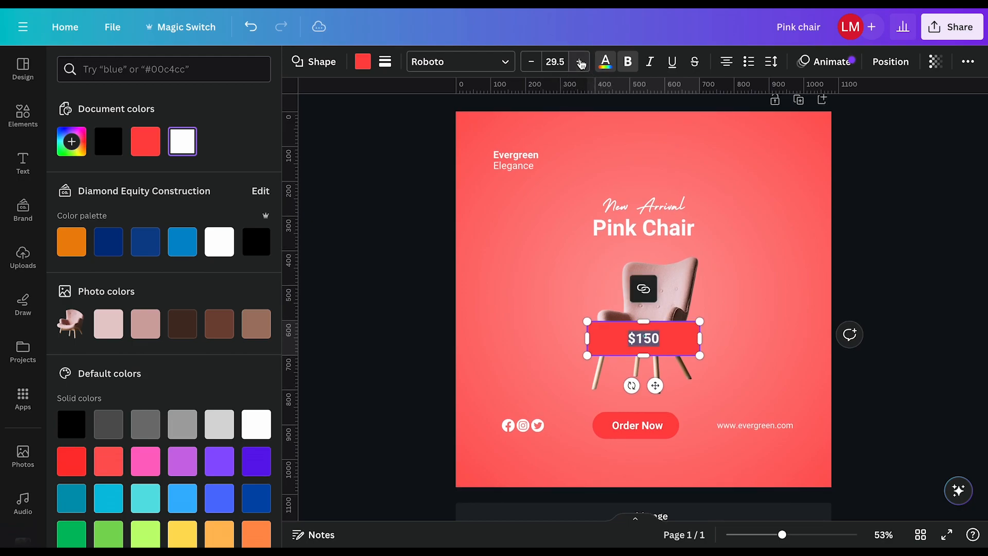
- Shrink the red "$150" bar into a compact price label and place it to the left of the chair
drag(698, 333, 531, 271)
click(784, 301)
- Try centre-aligning the "Evergreen Elegance" brand text with the price label selected alongside it, and undo the alignment change
shift+click(517, 158)
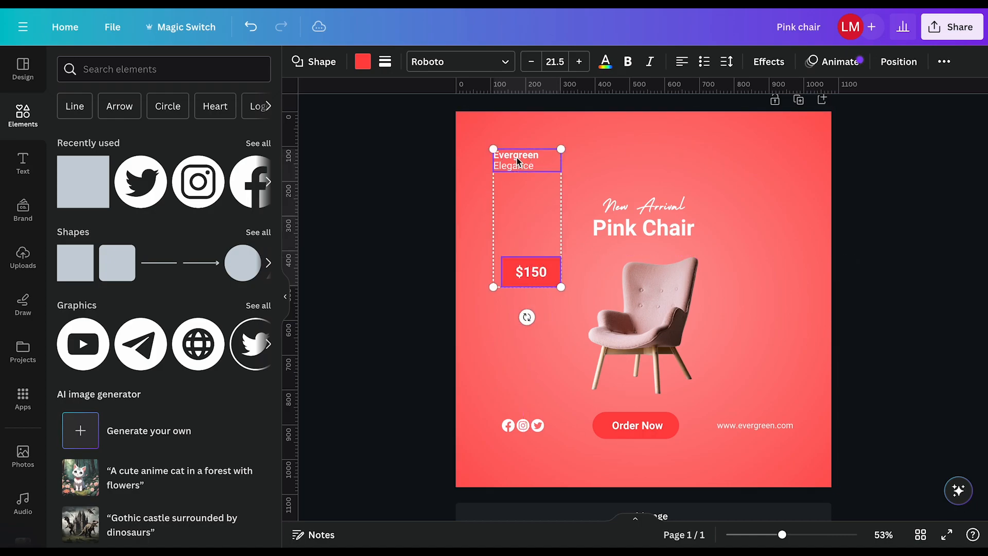
click(682, 63)
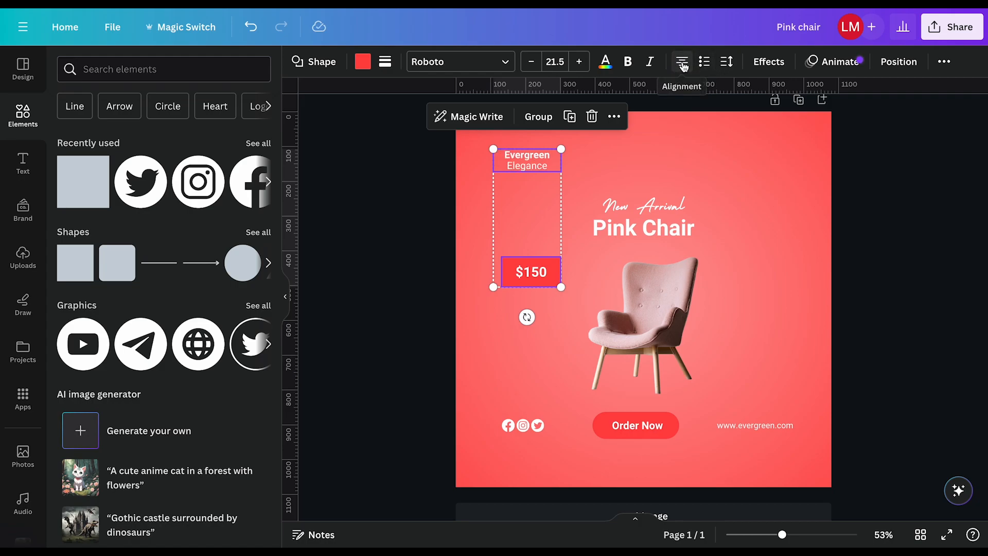
click(597, 175)
key(ctrl+z)
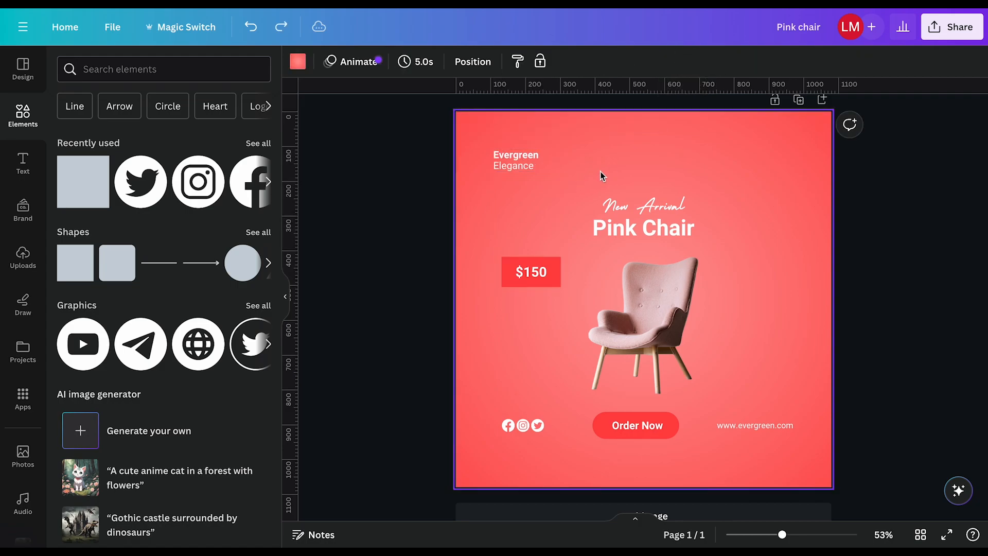
- Try the price label flush with the brand text's left edge, and place it close to the chair's left side
click(531, 272)
drag(543, 316, 535, 319)
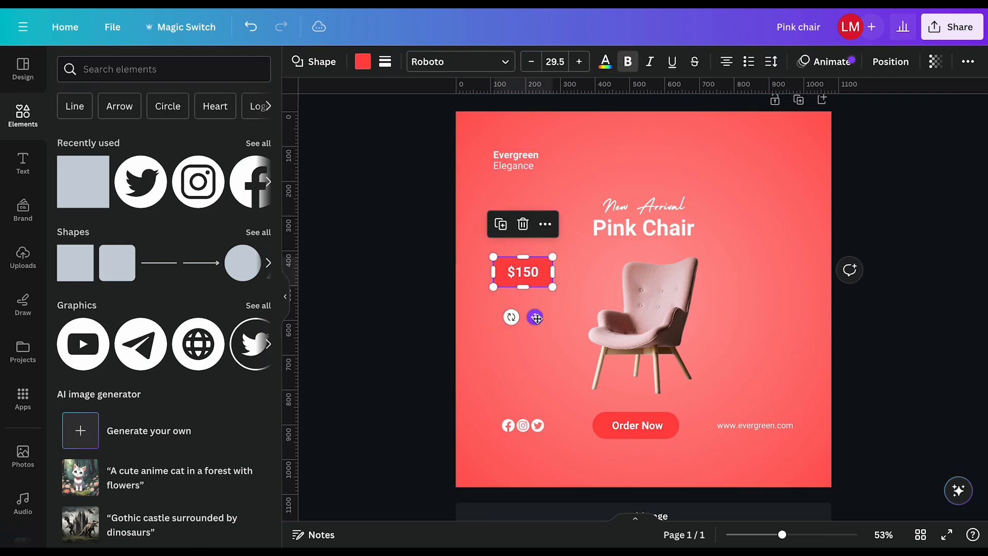
click(897, 215)
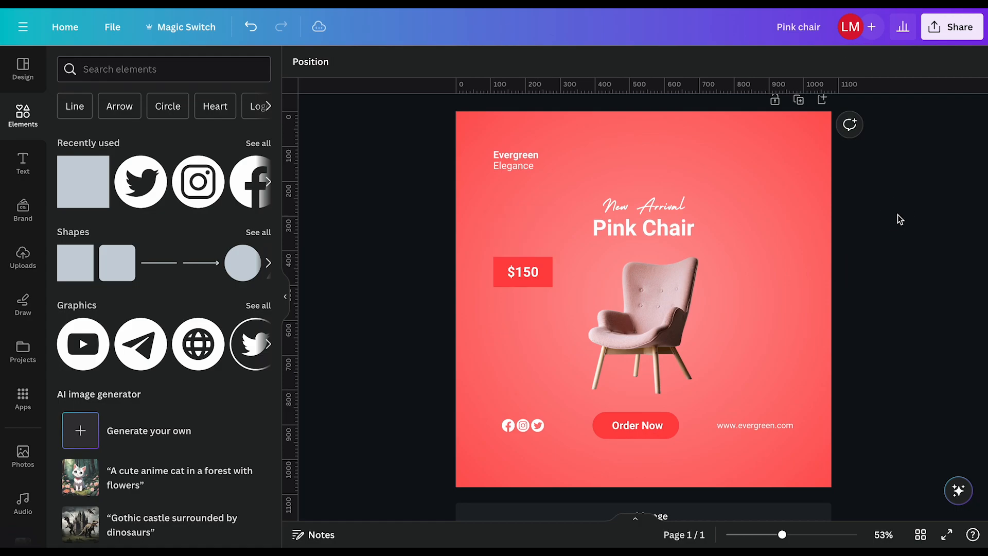
drag(512, 286, 549, 274)
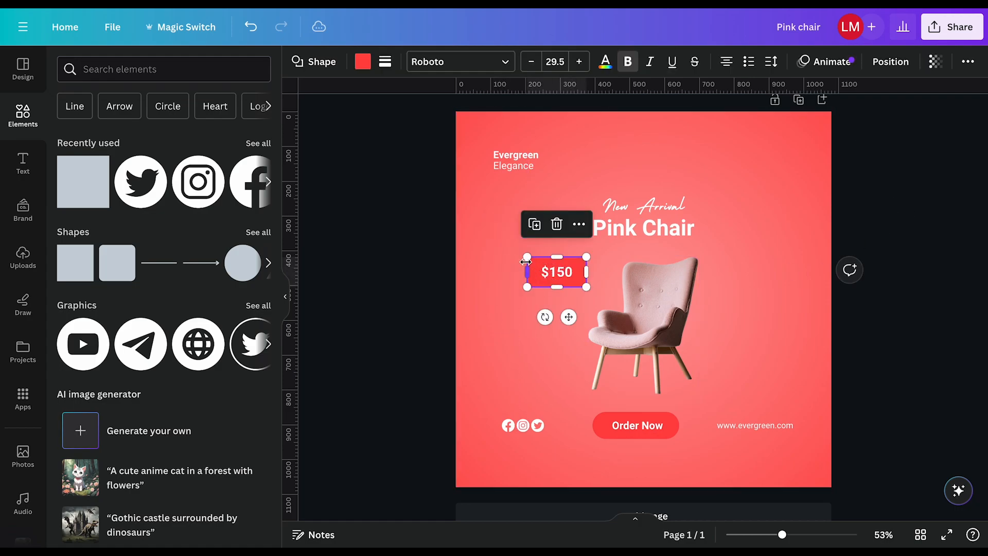
- Set the price label's text size to 21.5 and shrink its red bar to fit more tightly around the text
click(532, 64)
click(532, 64)
click(532, 64)
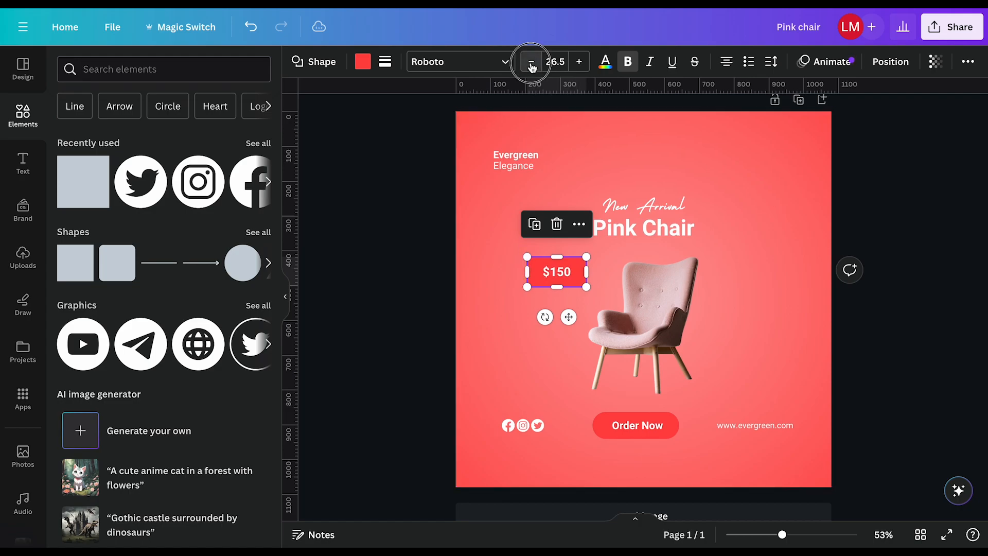
click(532, 63)
click(532, 63)
click(531, 63)
click(531, 63)
drag(556, 257, 542, 276)
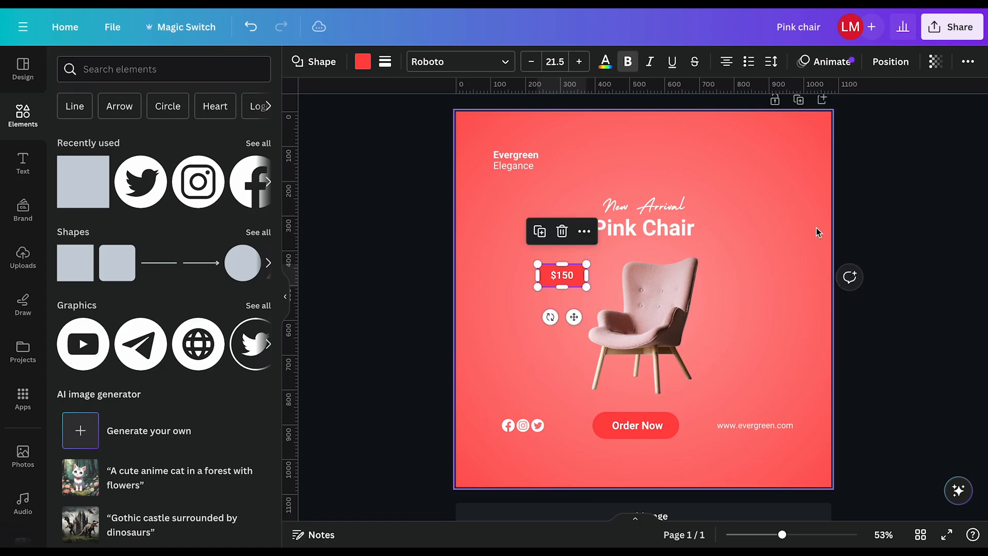
click(849, 214)
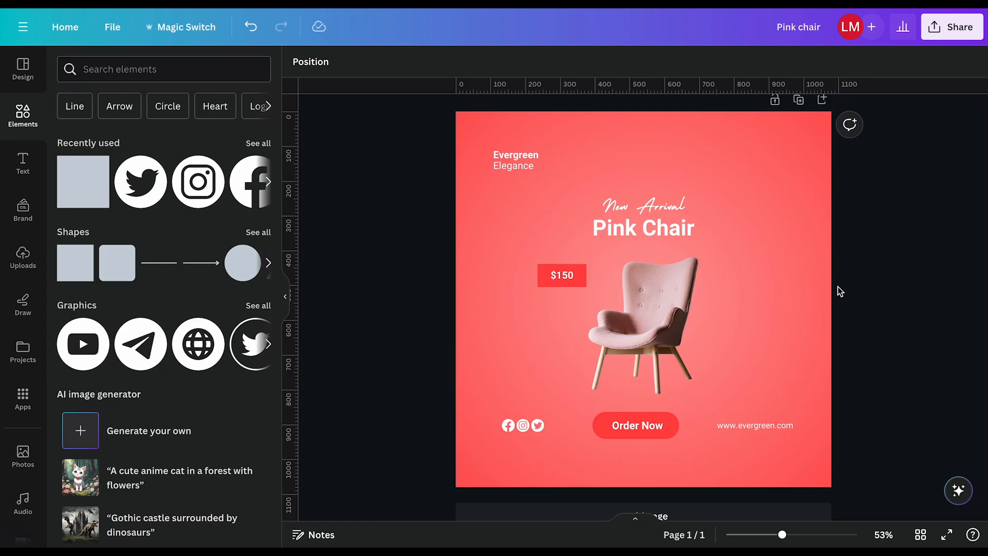